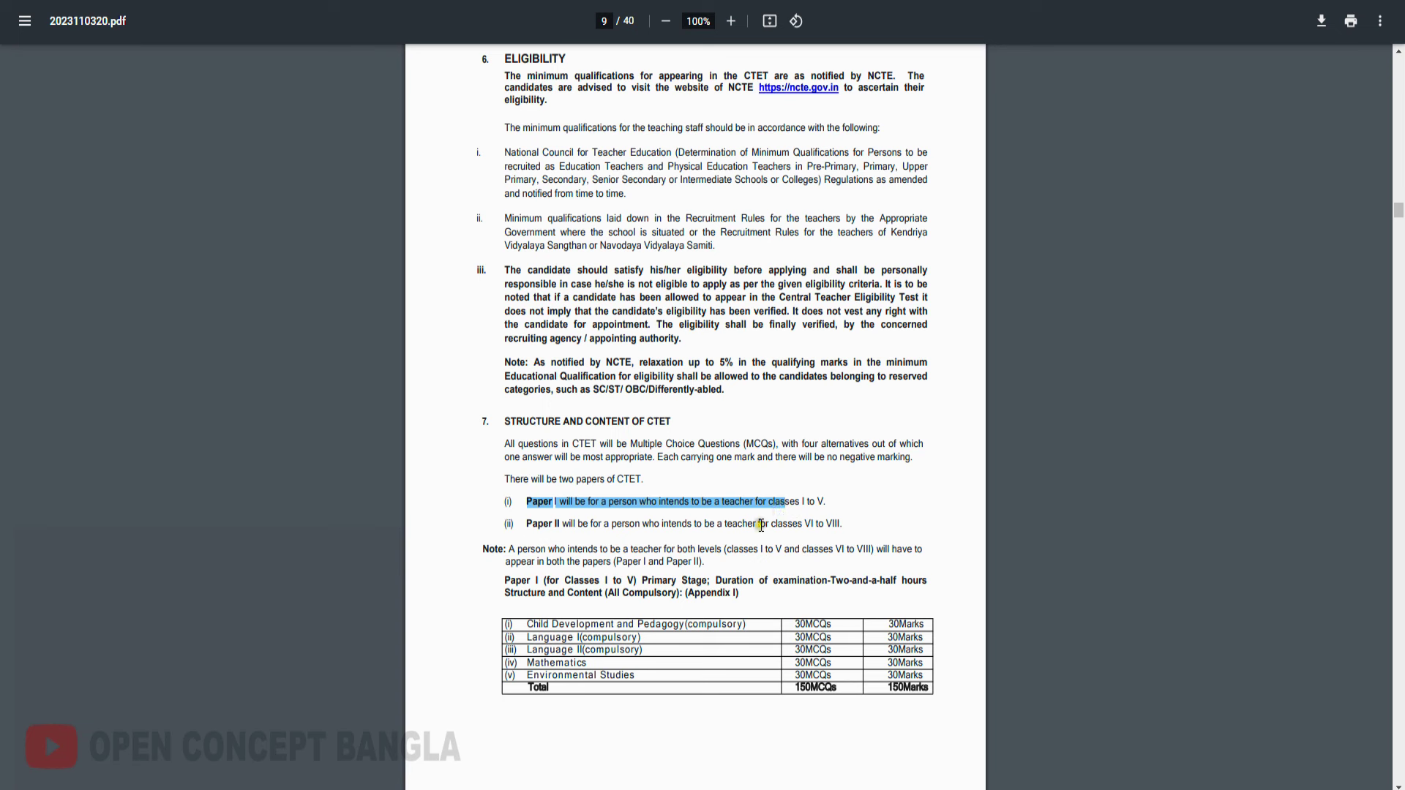
# Finish reading the bulletin's eligibility and paper-structure pages 9–10 in the PDF viewer
pyautogui.click(764, 499)
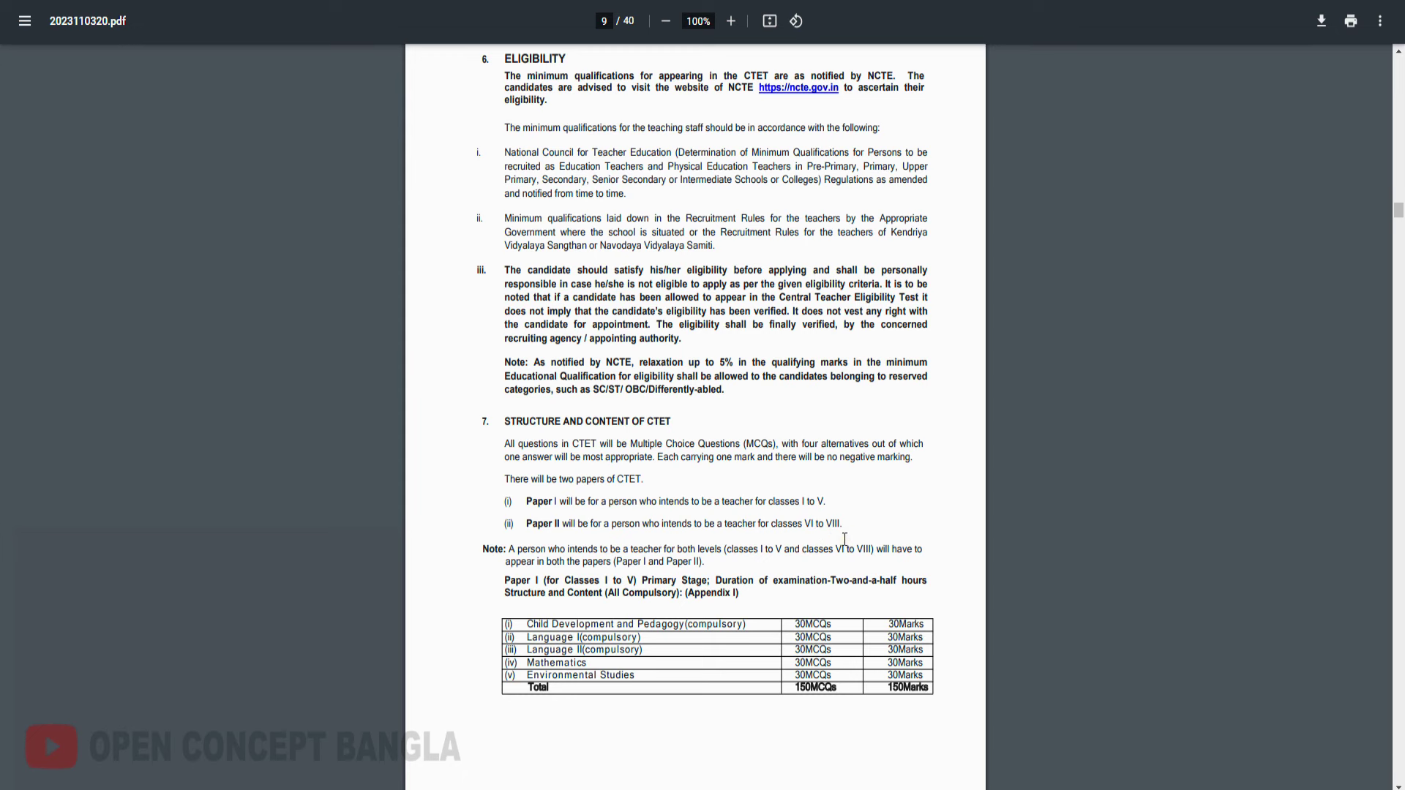
pyautogui.scroll(-10, 843, 541)
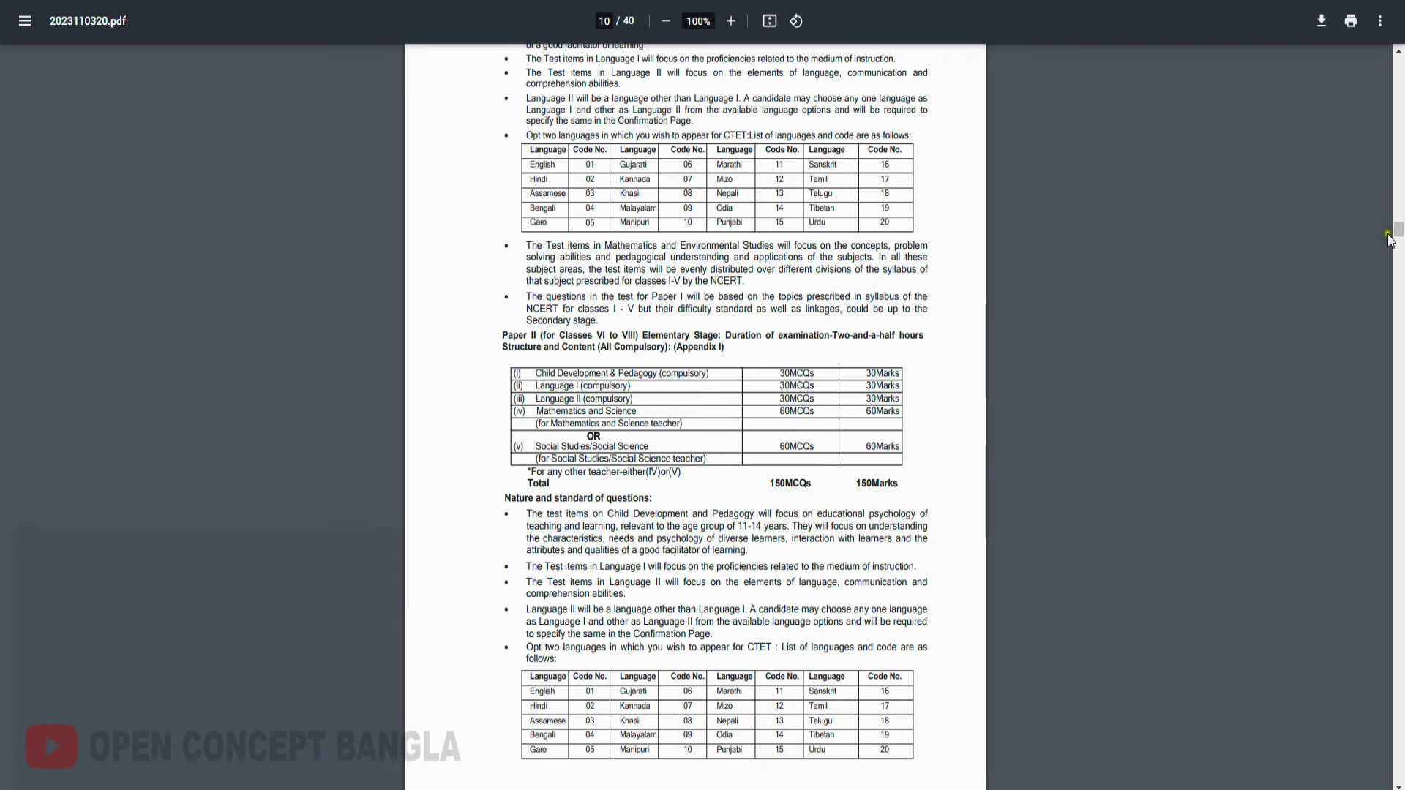
pyautogui.scroll(-5, 928, 557)
pyautogui.scroll(4, 931, 561)
pyautogui.scroll(15, 932, 560)
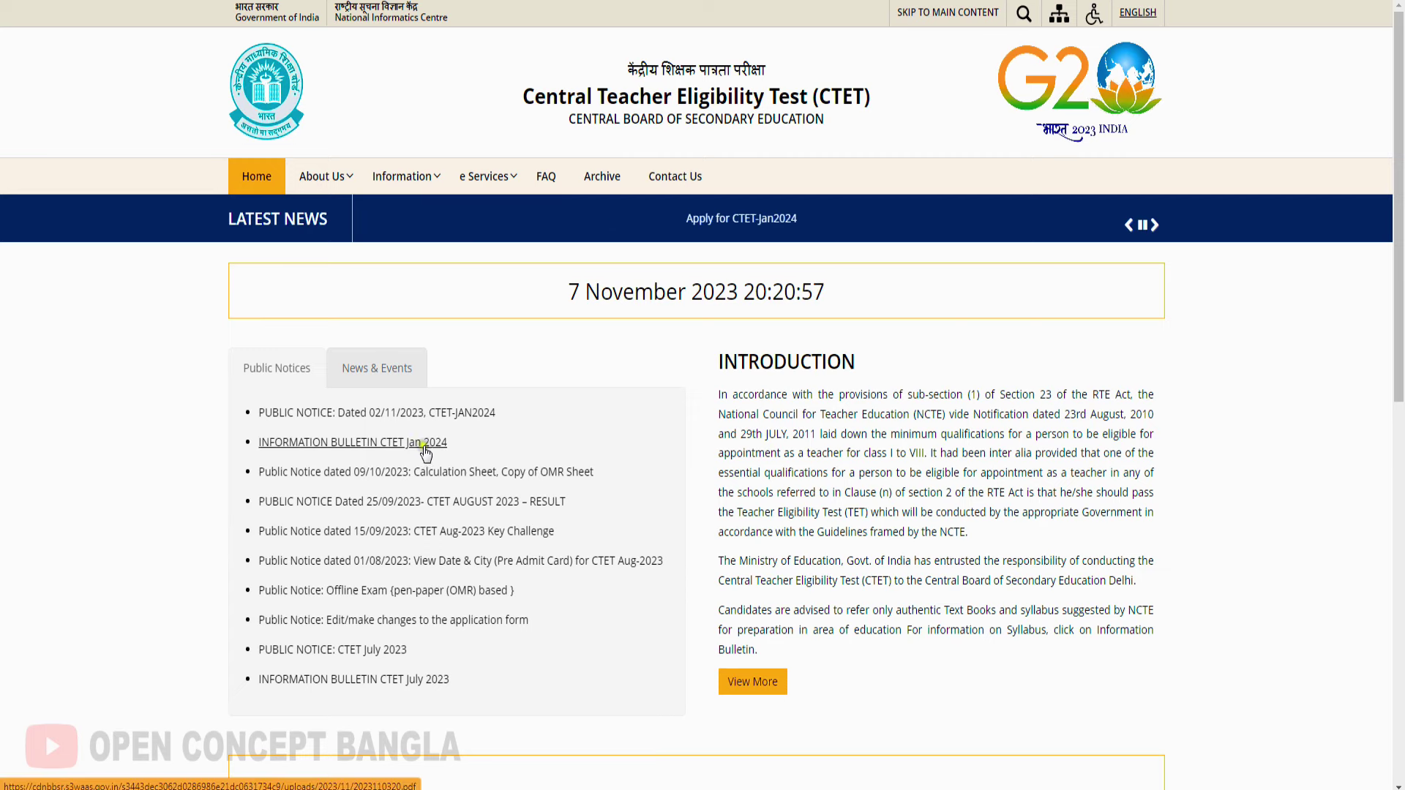
# Open Apply for CTET-Jan2024 and start a New Registration
pyautogui.scroll(-4, 617, 425)
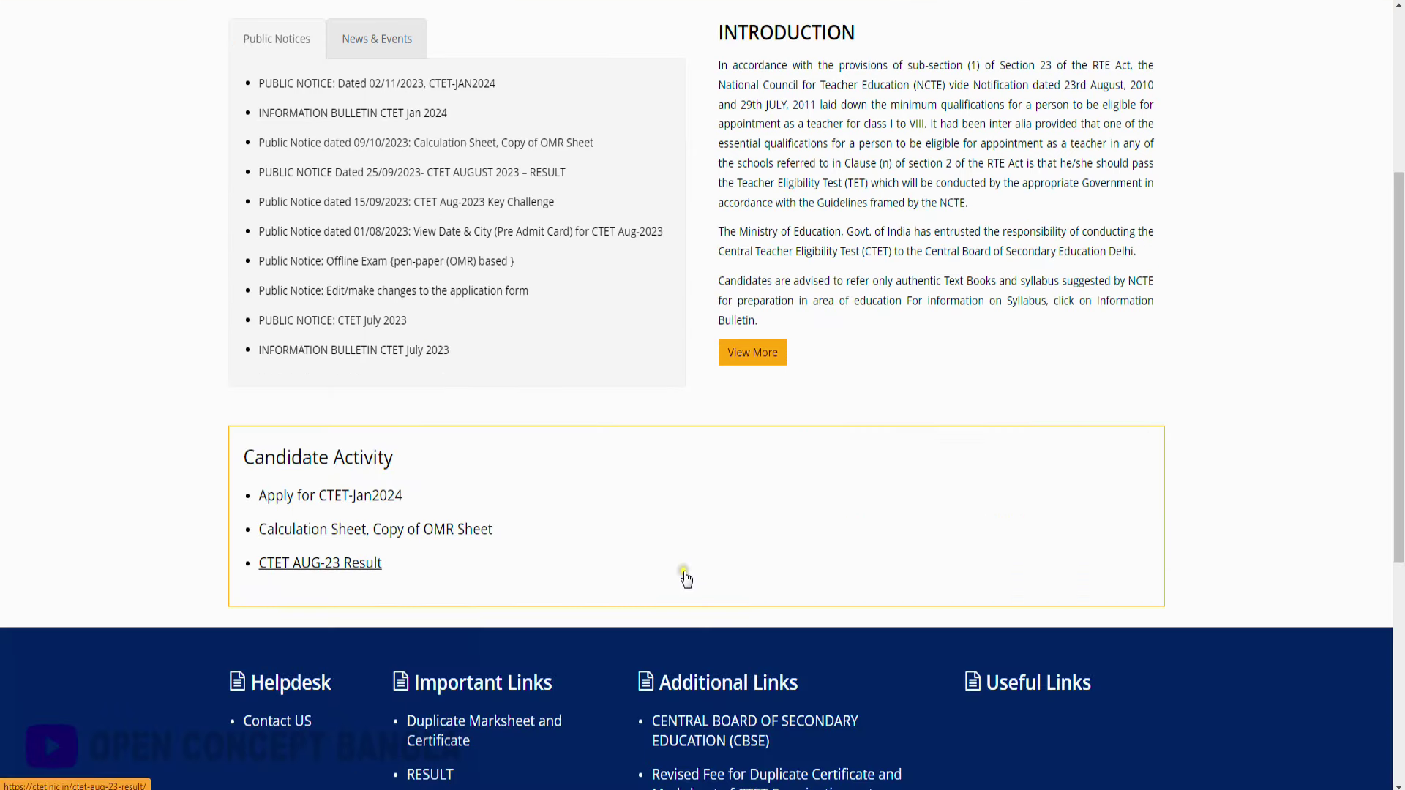
pyautogui.scroll(5, 683, 467)
pyautogui.scroll(-8, 673, 474)
pyautogui.scroll(-1, 670, 476)
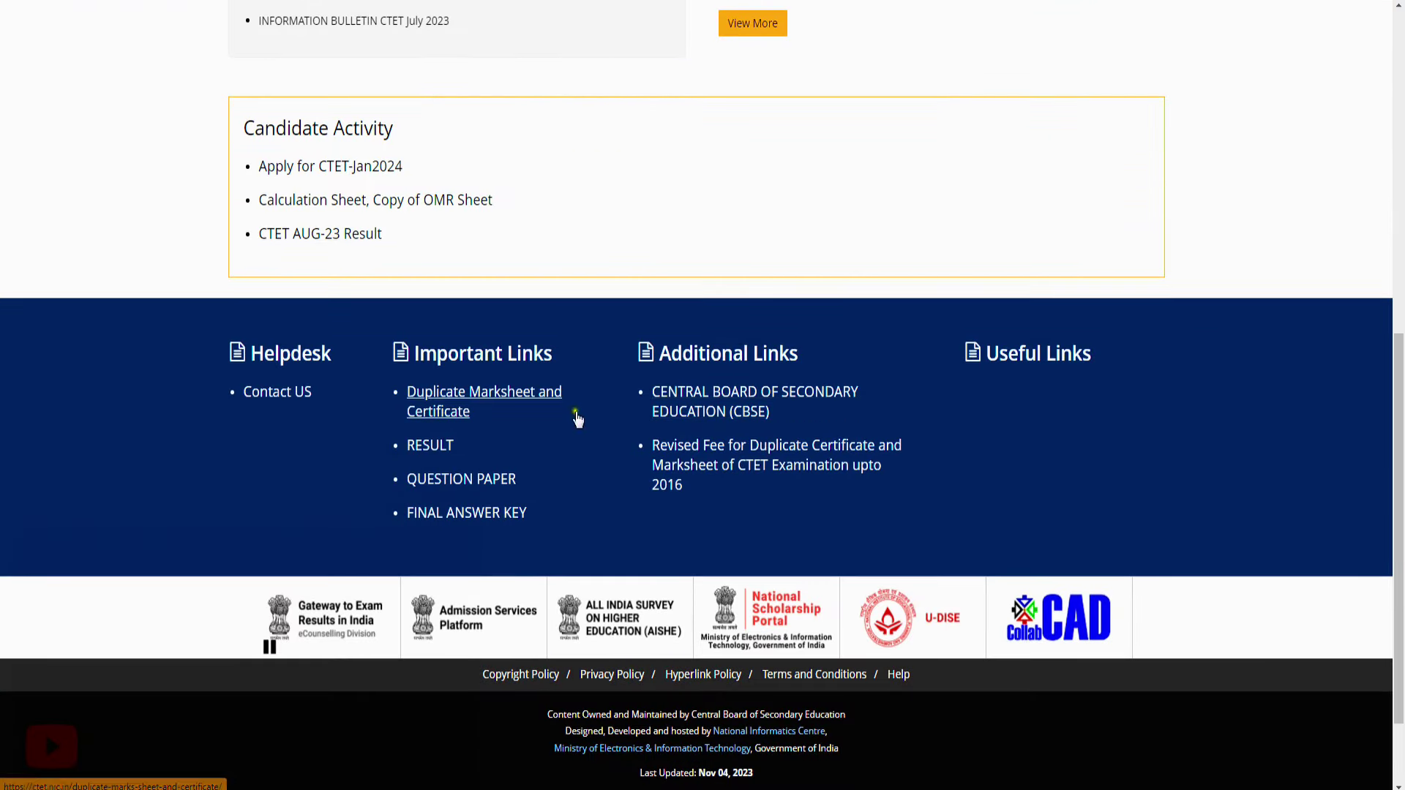
pyautogui.click(371, 174)
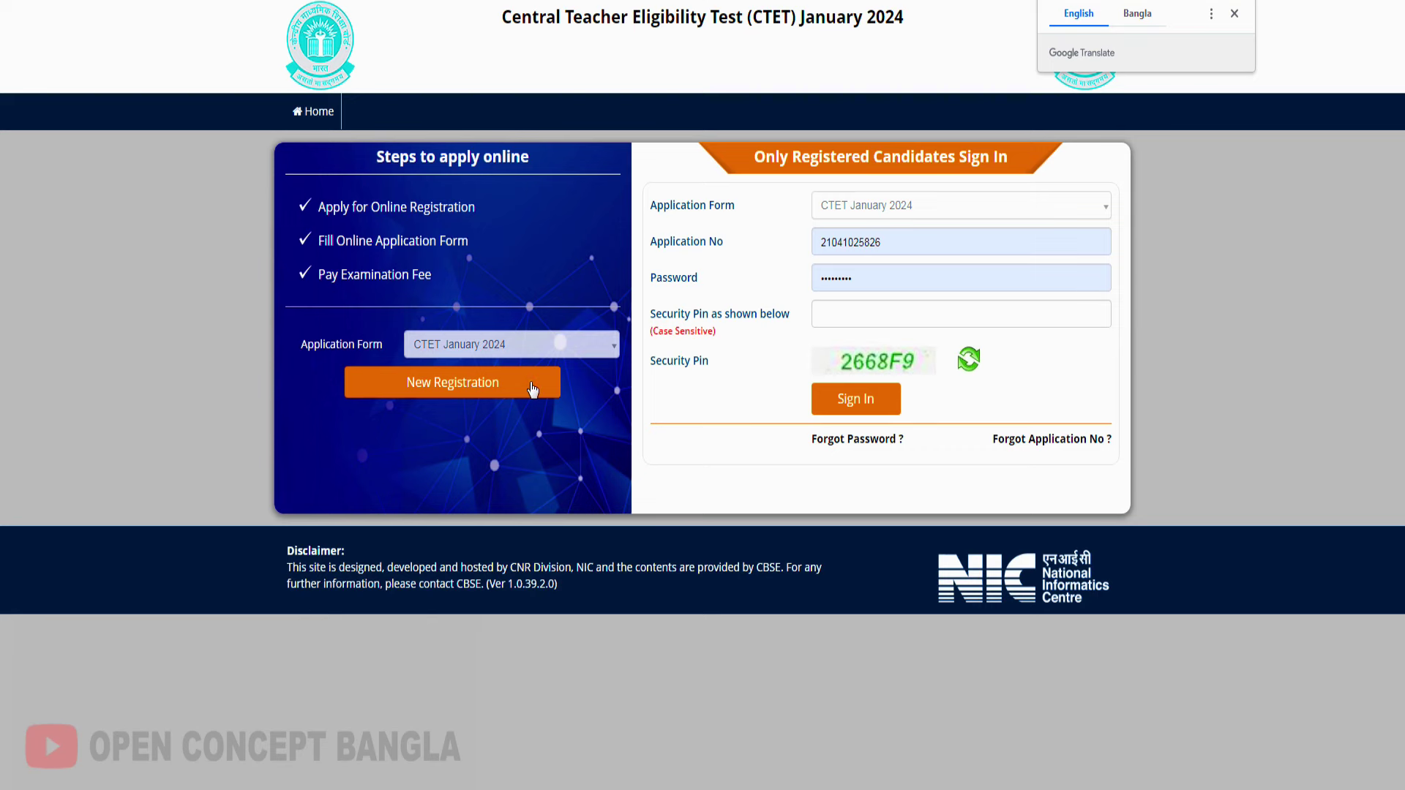
pyautogui.click(532, 389)
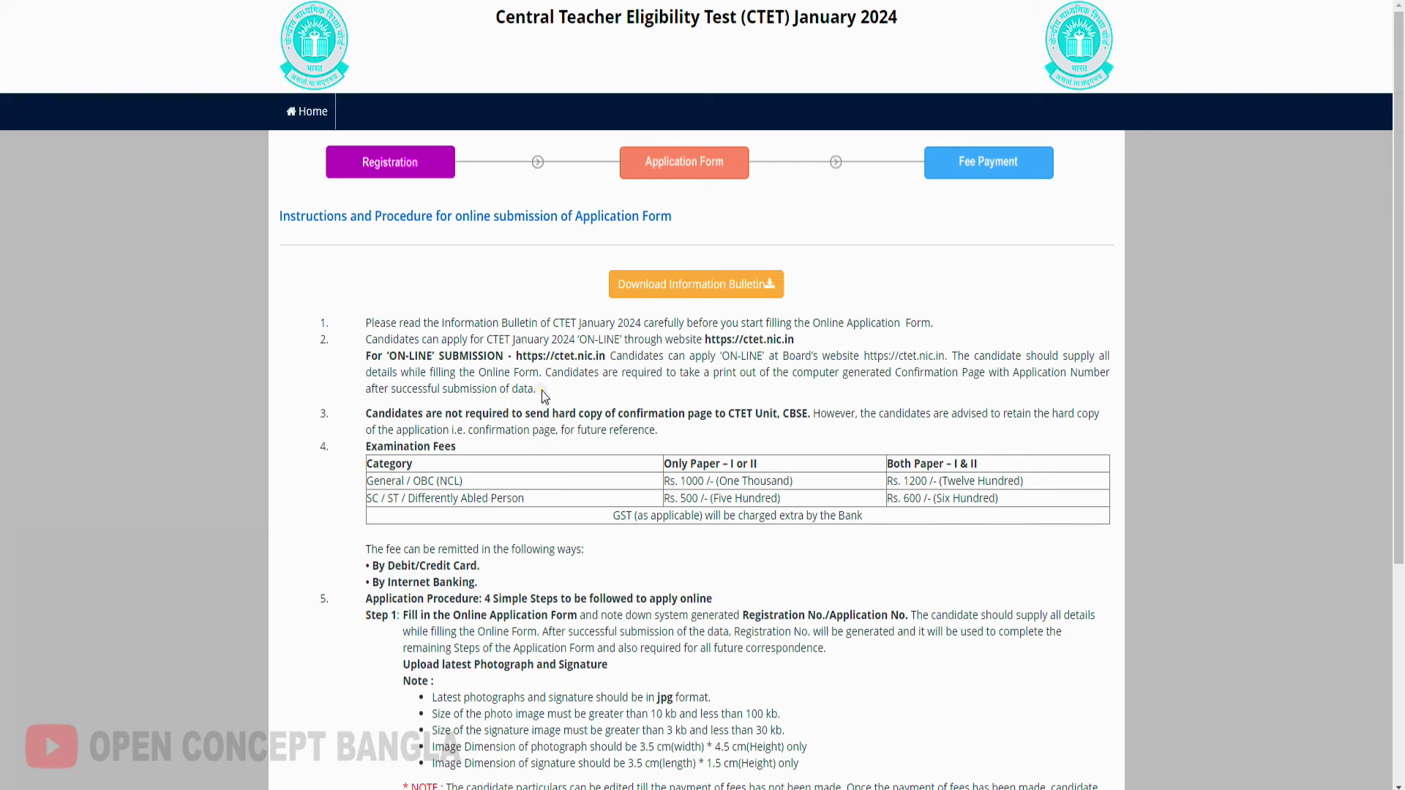
# Read the photo size and fee instructions, then accept the declaration checkbox
pyautogui.scroll(-2, 545, 396)
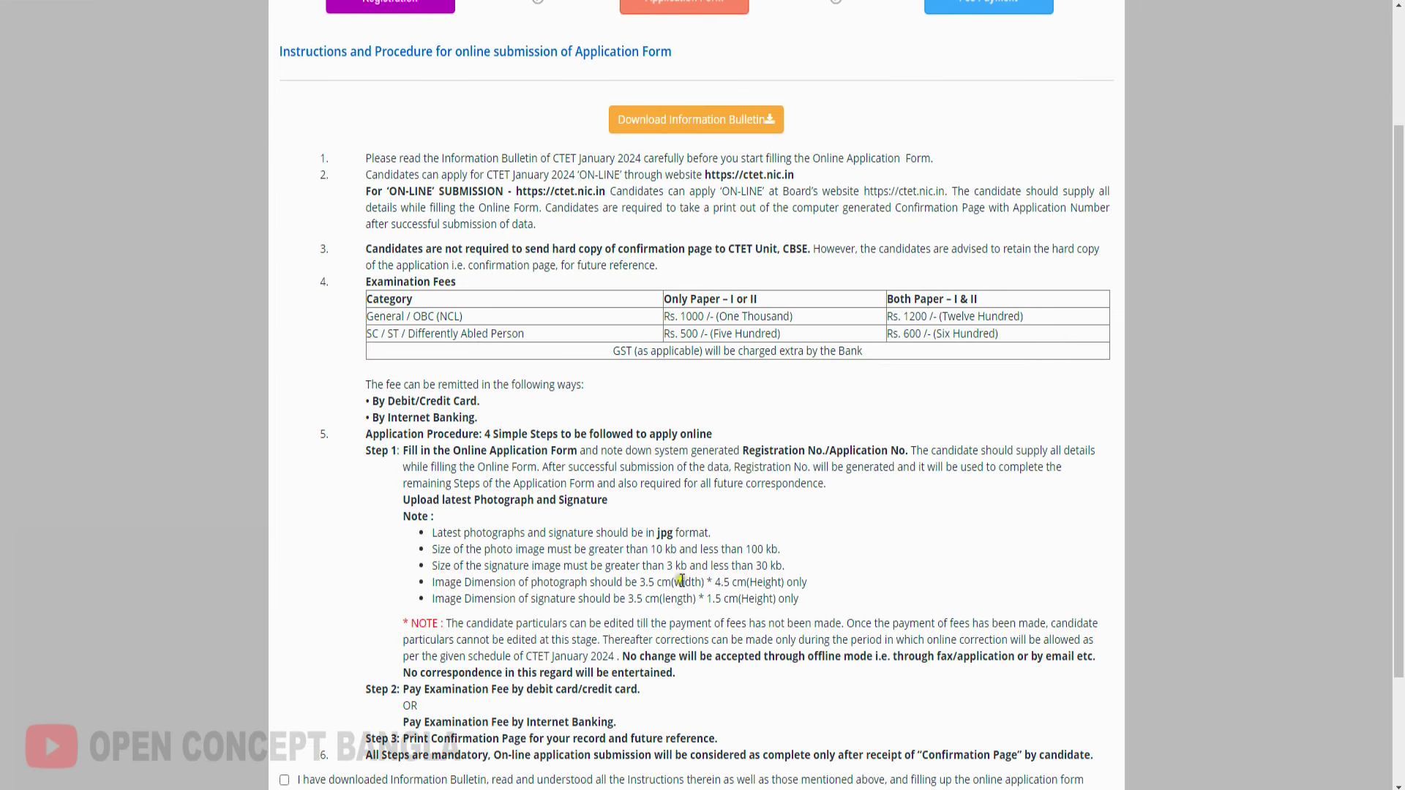
pyautogui.moveTo(497, 549); pyautogui.dragTo(781, 551)
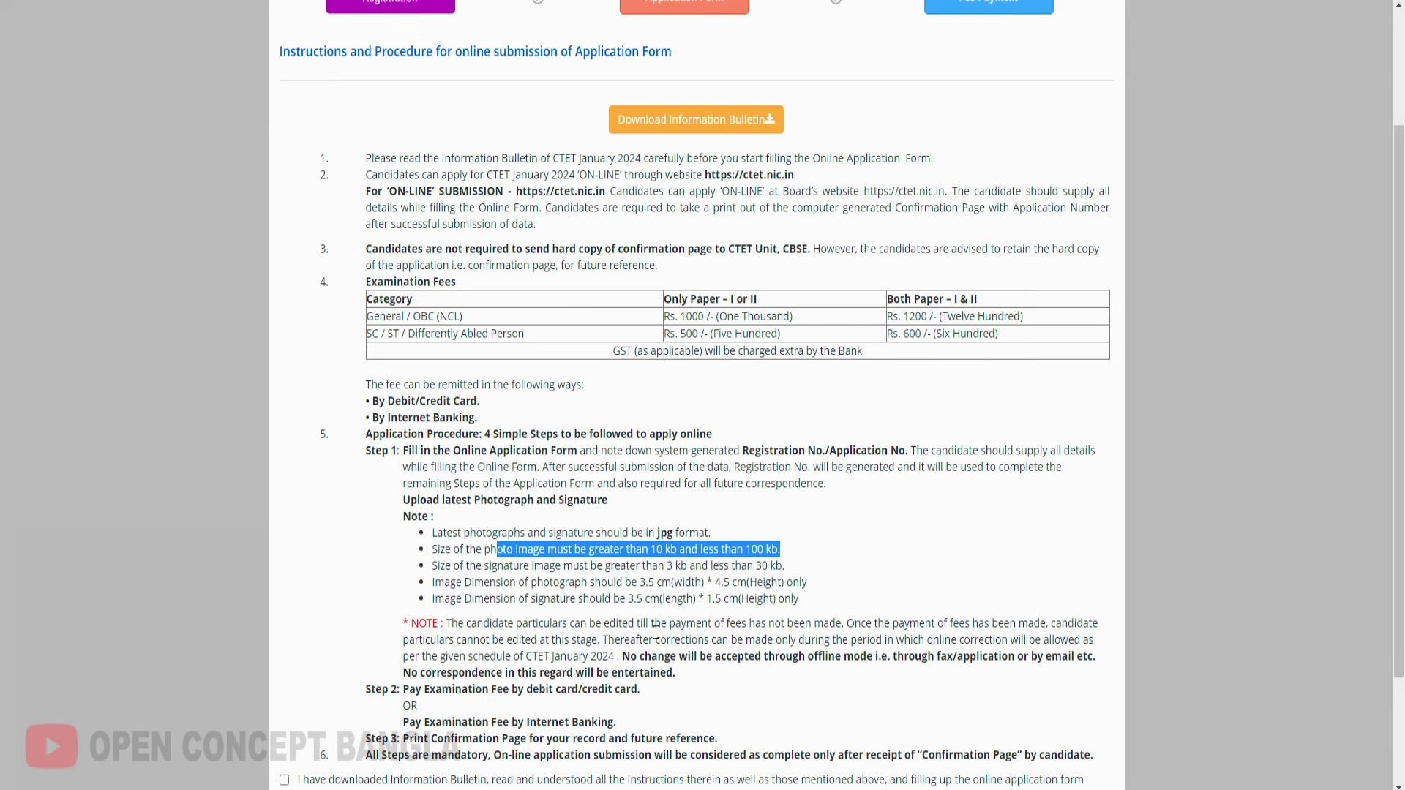
pyautogui.scroll(2, 656, 631)
pyautogui.moveTo(661, 465); pyautogui.dragTo(878, 564)
pyautogui.click(853, 545)
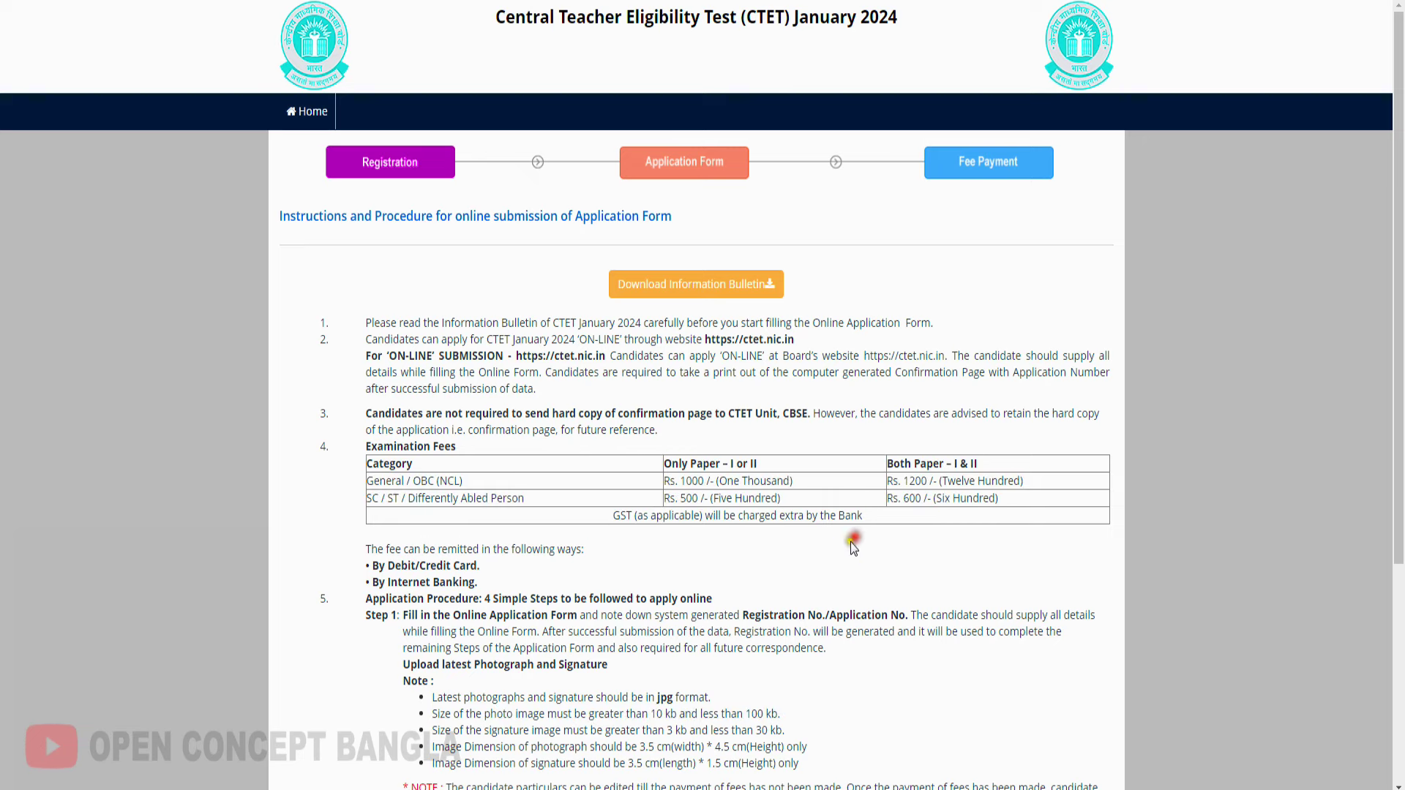
pyautogui.scroll(-4, 854, 547)
pyautogui.click(286, 630)
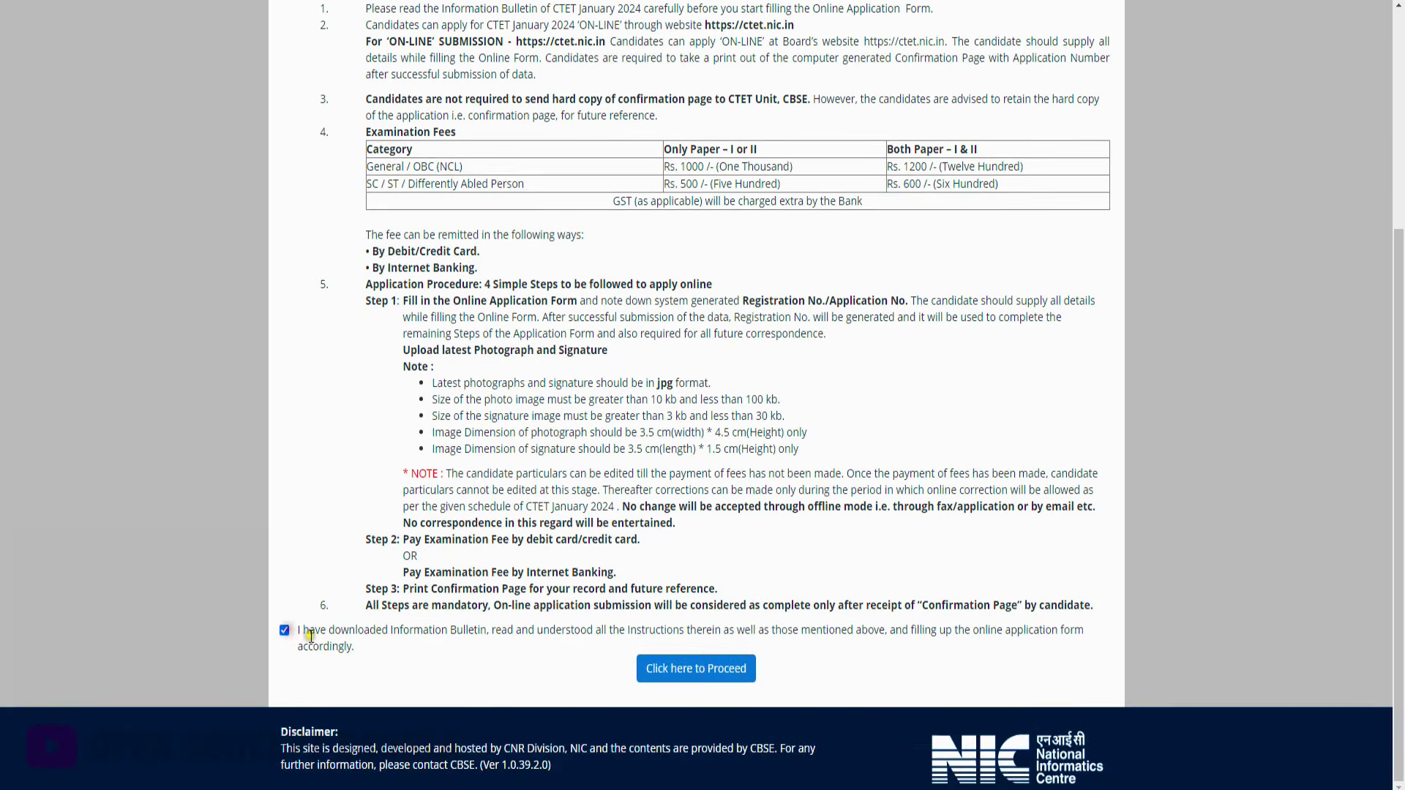
# Proceed to the registration form and set Identity Type to 'Any Other Valid Govt Identity with photograph'
pyautogui.click(726, 687)
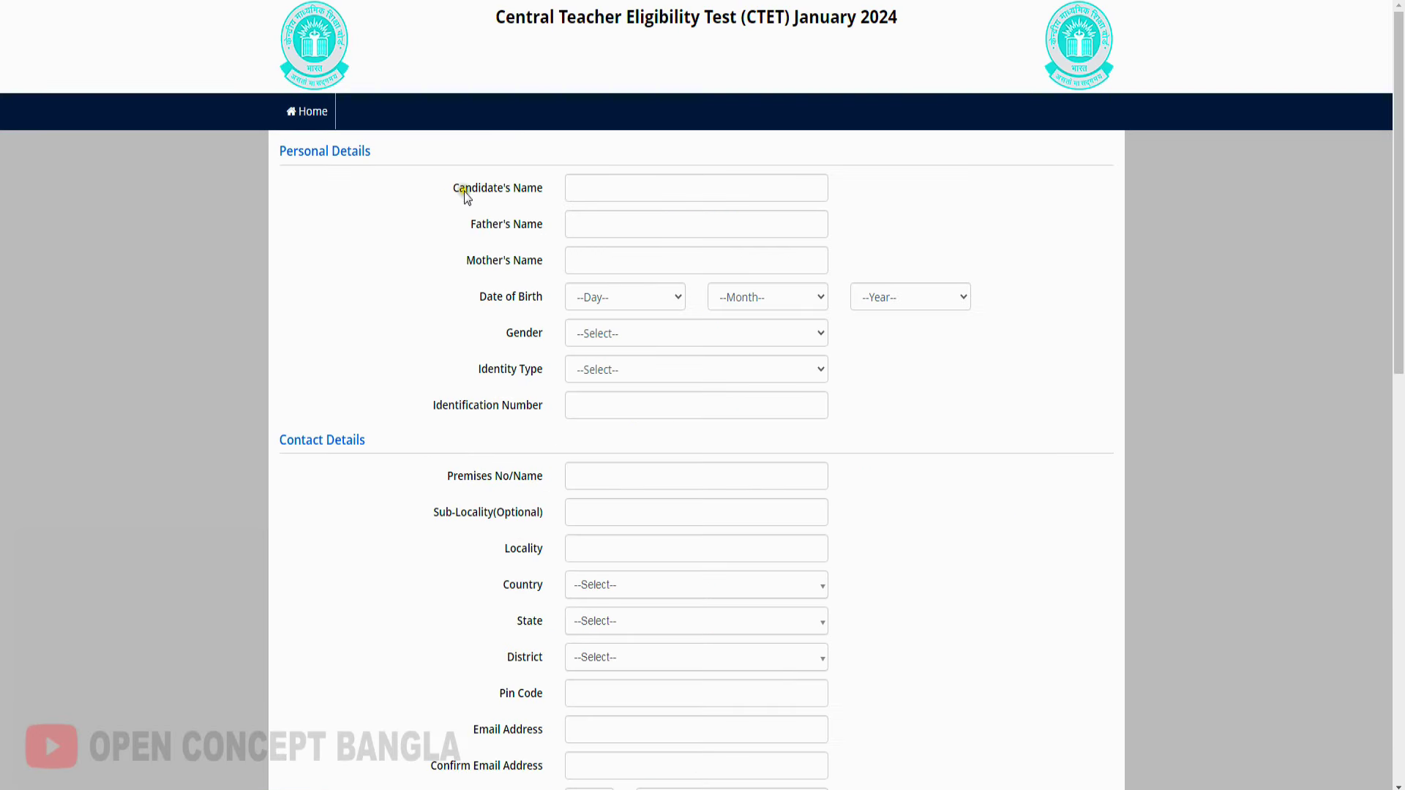
pyautogui.moveTo(494, 189); pyautogui.dragTo(547, 191)
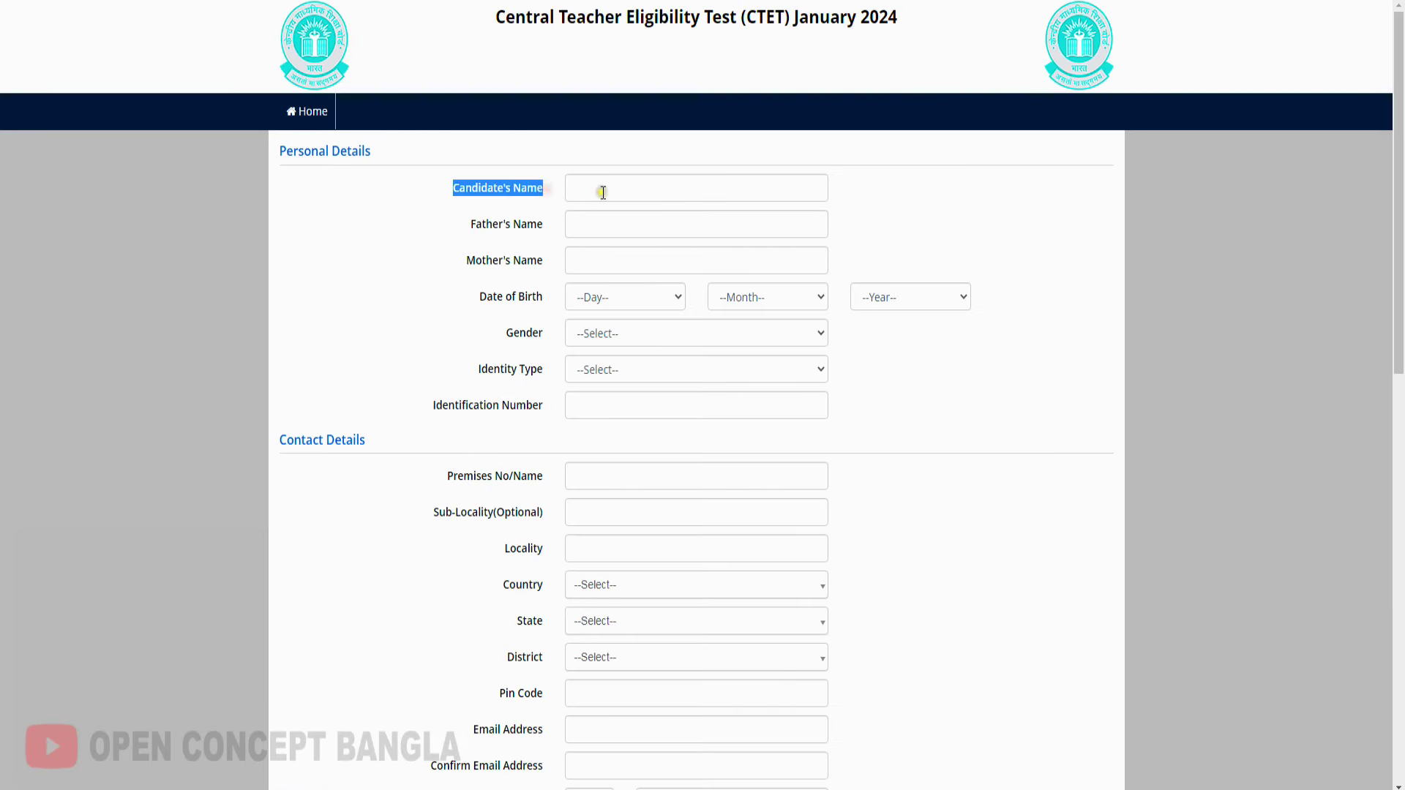
pyautogui.moveTo(464, 236); pyautogui.dragTo(596, 219)
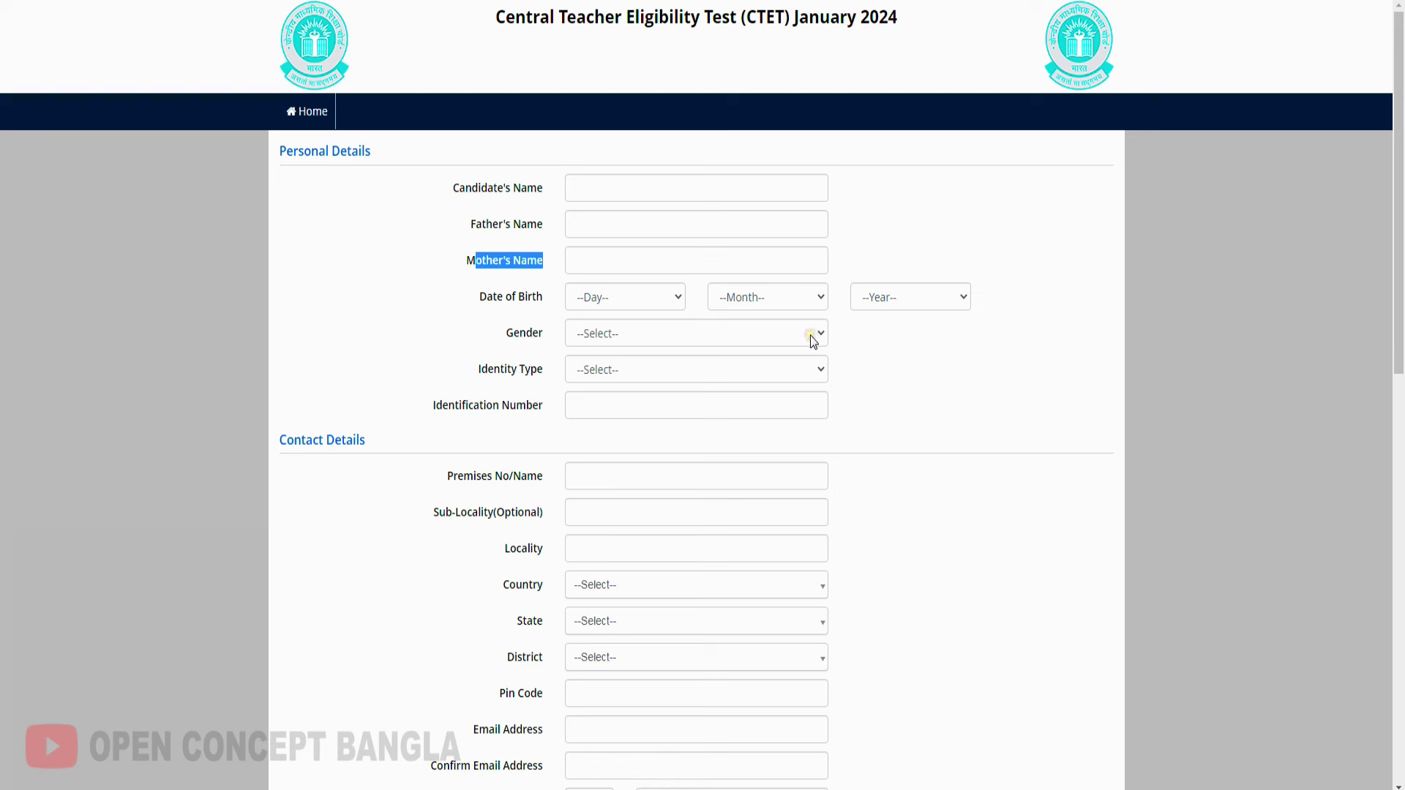
pyautogui.click(609, 378)
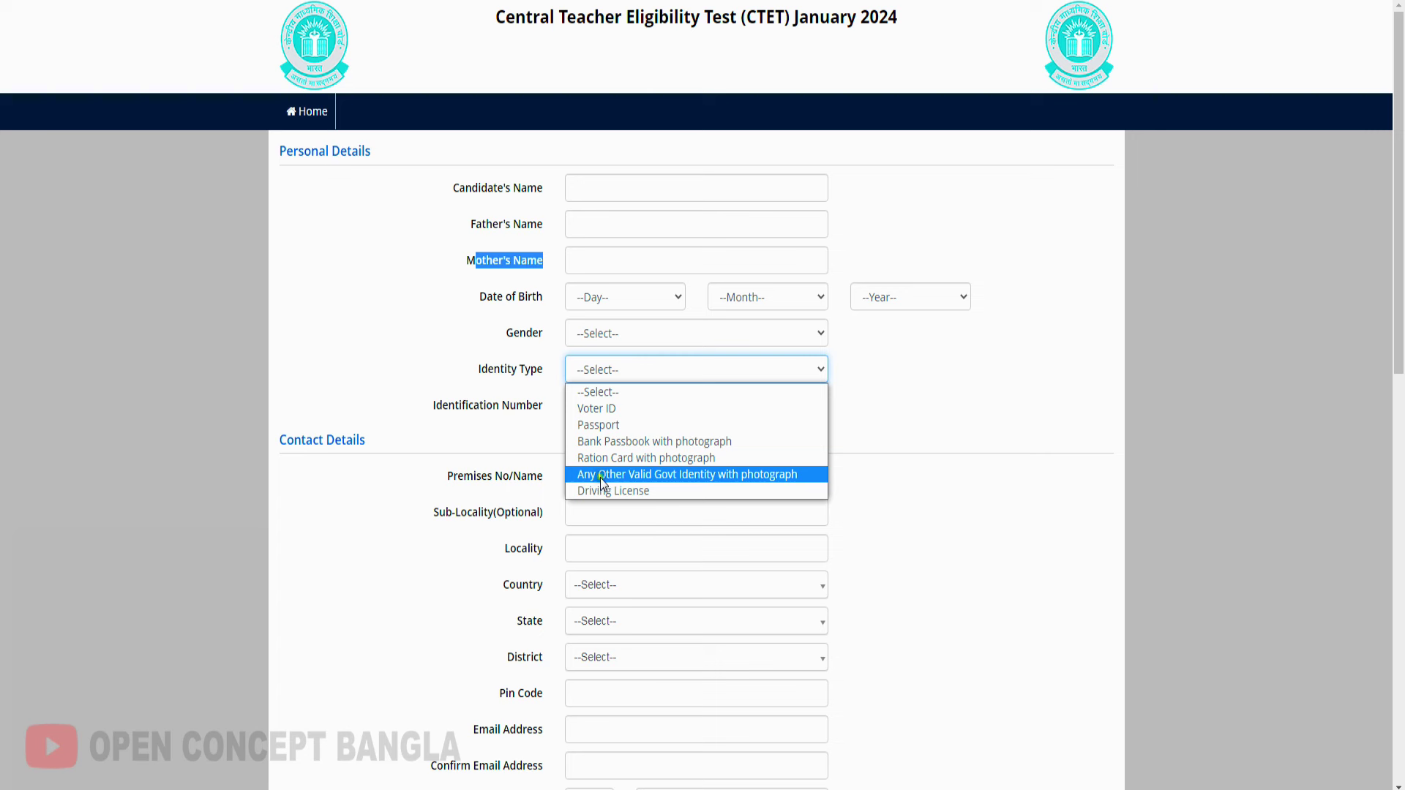
pyautogui.click(648, 480)
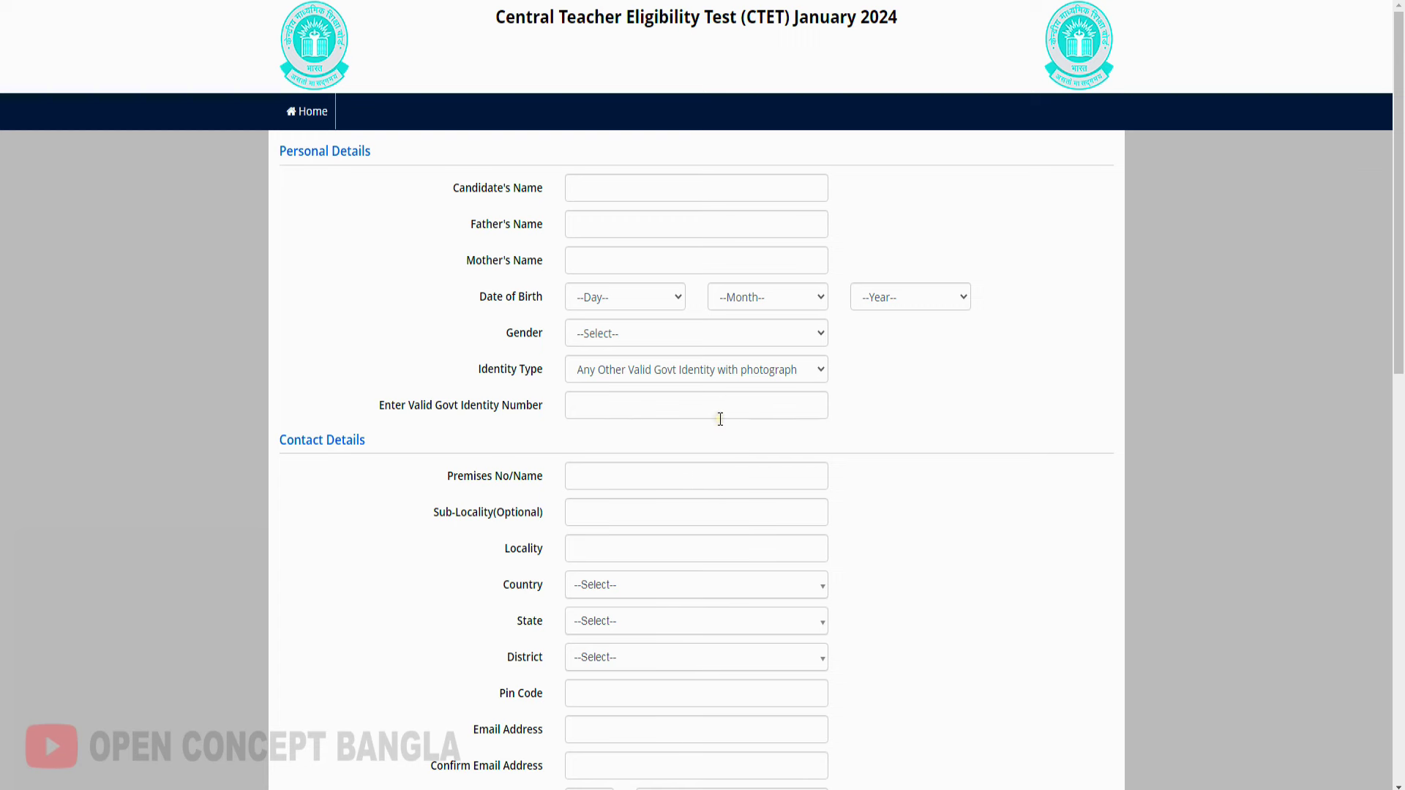
# Fill in the address and account details, including reviewing the security question choices
pyautogui.scroll(-3, 720, 419)
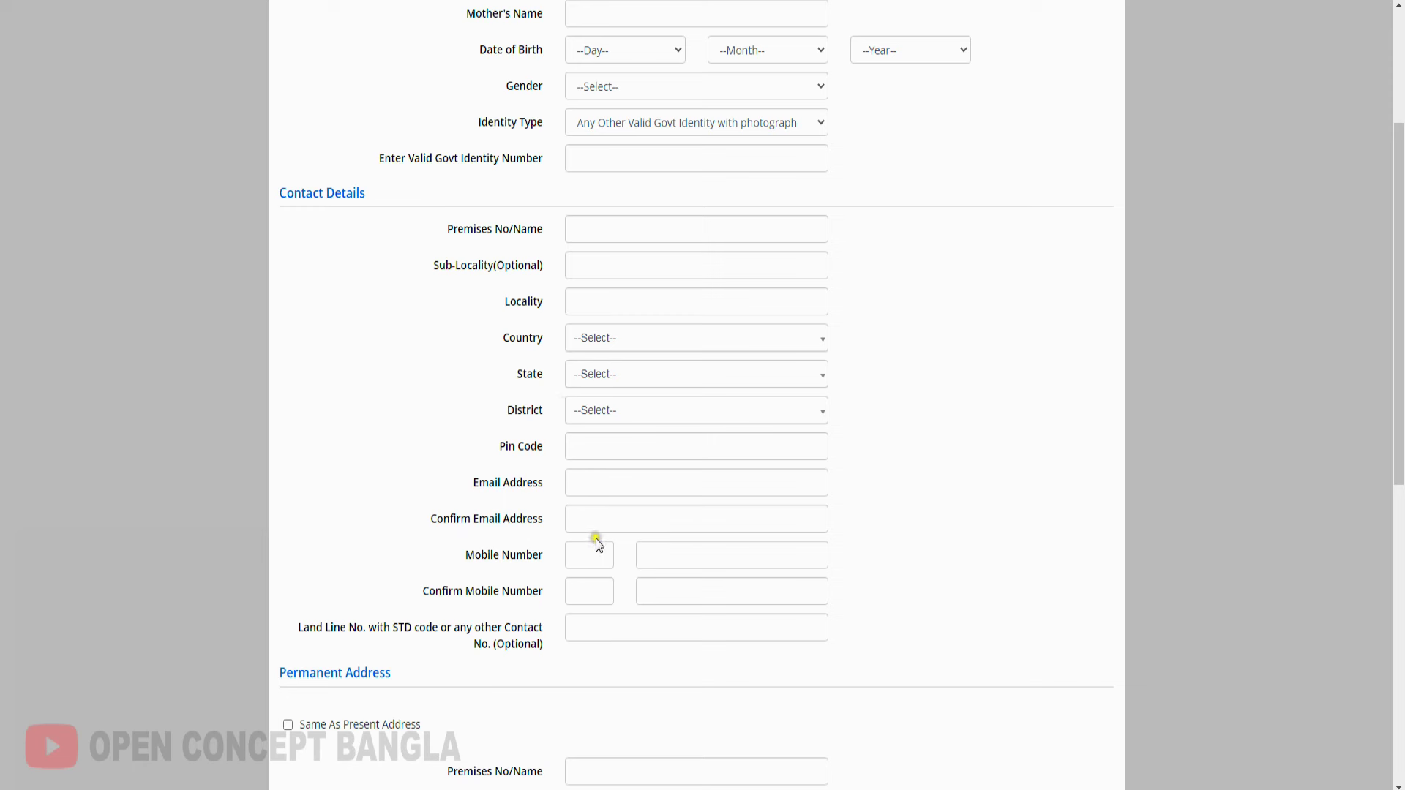
pyautogui.moveTo(446, 231); pyautogui.dragTo(548, 231)
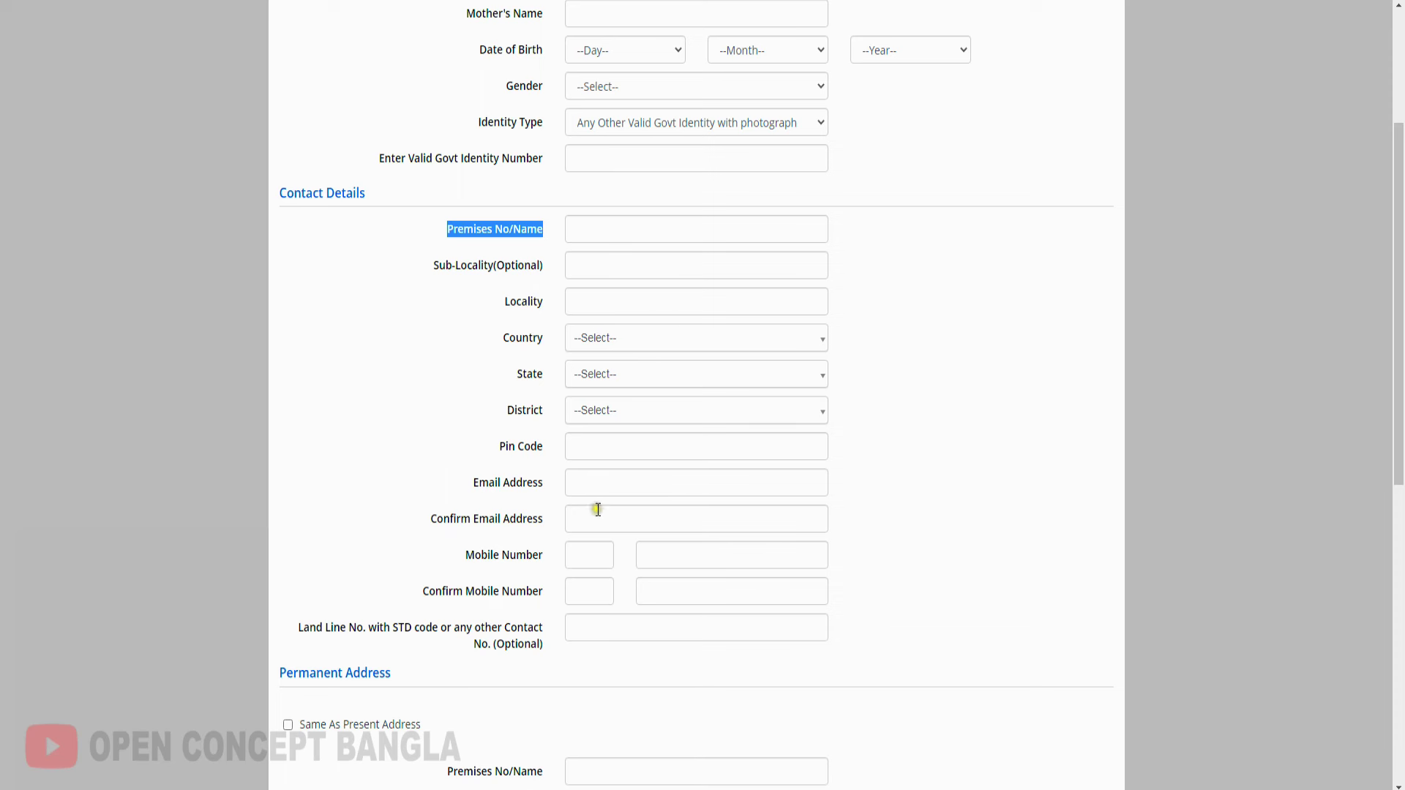
pyautogui.scroll(-1, 598, 511)
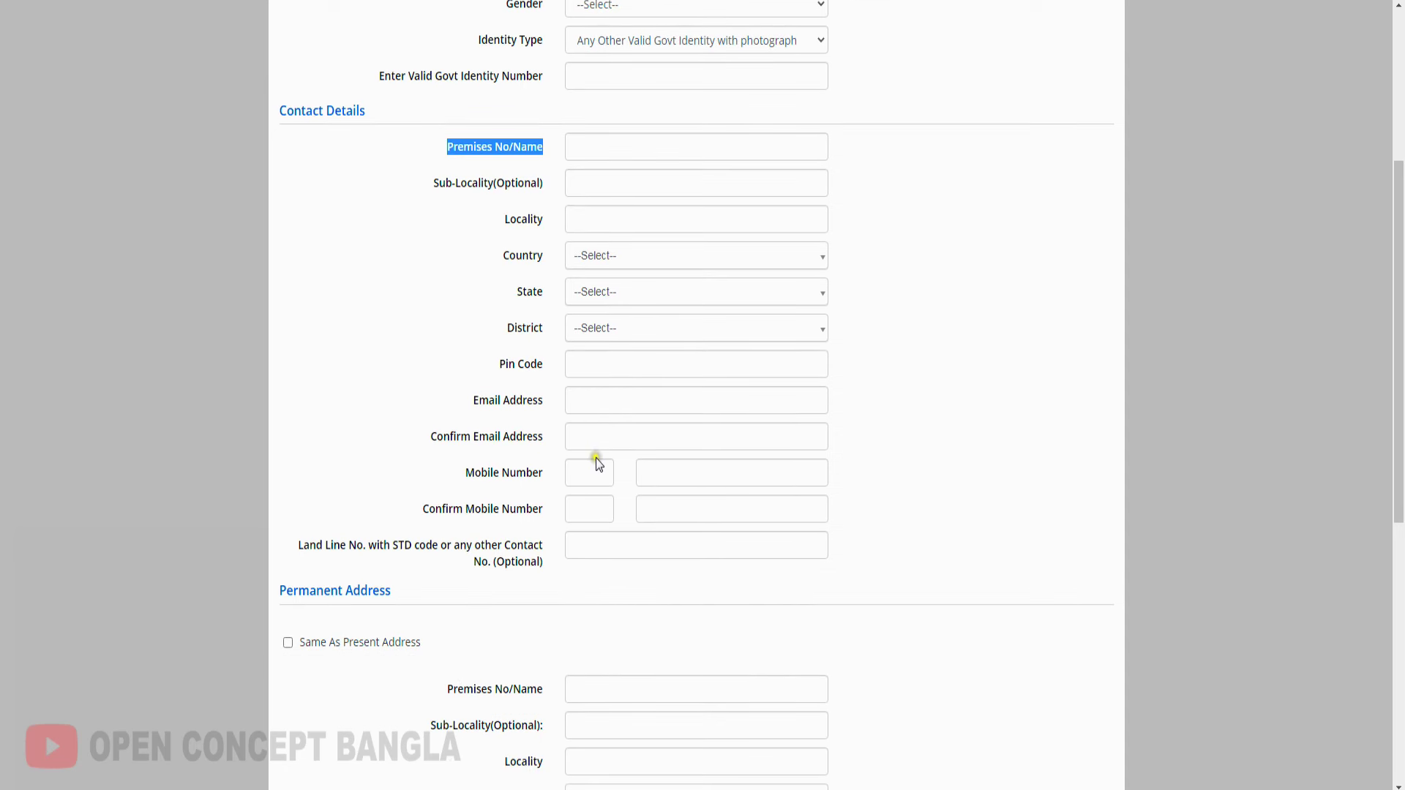
pyautogui.scroll(-3, 284, 363)
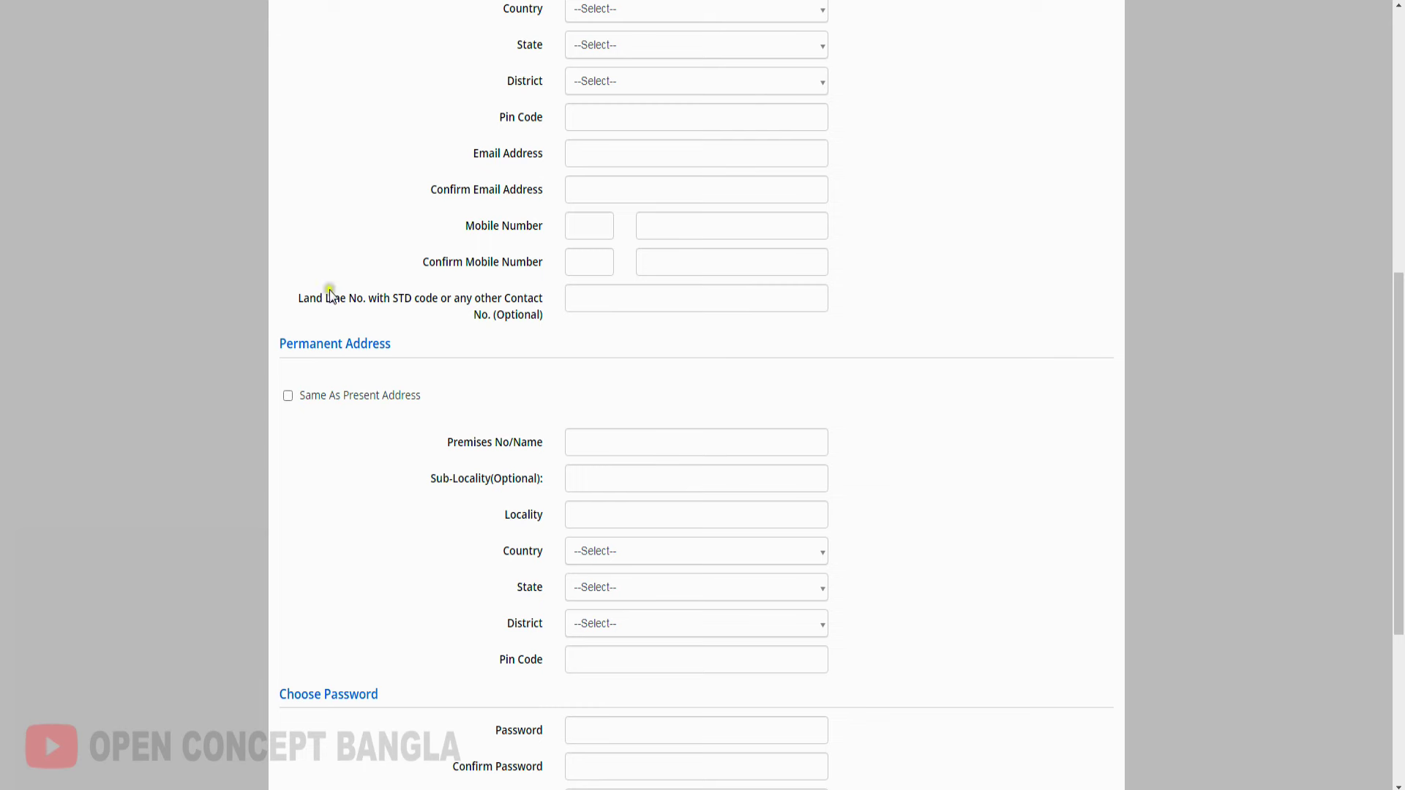
pyautogui.click(287, 396)
pyautogui.scroll(-4, 700, 582)
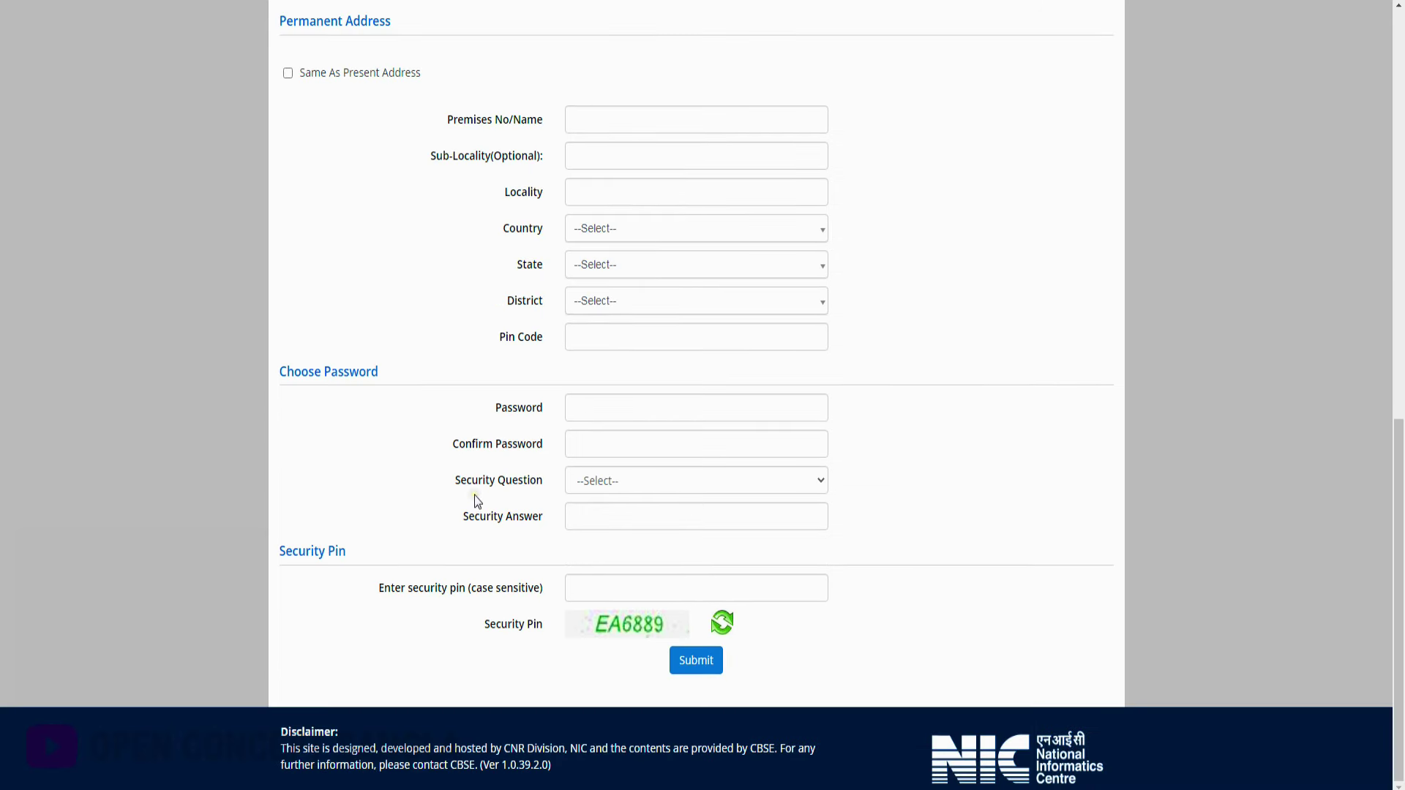
pyautogui.click(622, 484)
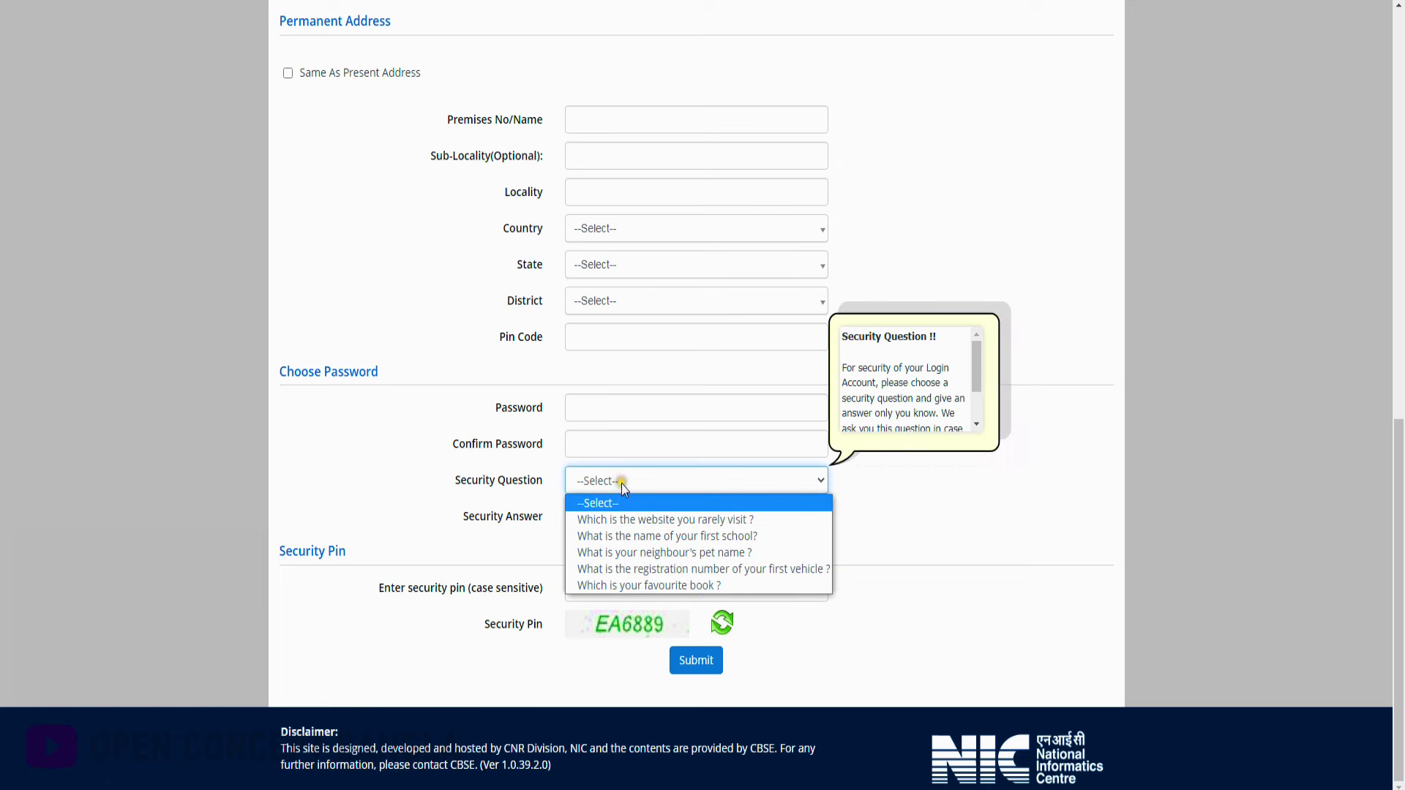
pyautogui.click(903, 534)
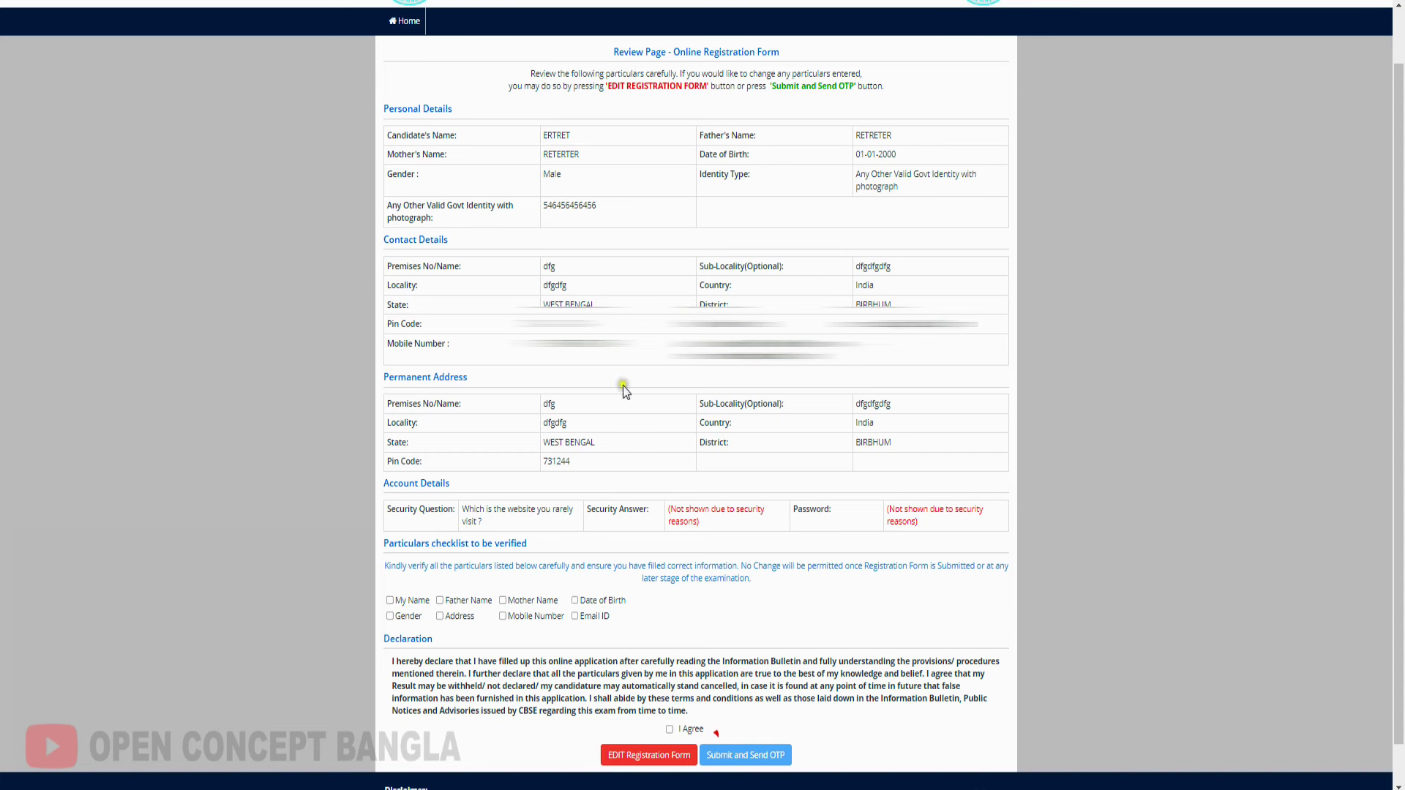
# Tick all checklist items: name, address, gender, parents' names, mobile, date of birth, email
pyautogui.click(390, 601)
pyautogui.click(440, 617)
pyautogui.click(390, 616)
pyautogui.click(439, 601)
pyautogui.click(503, 600)
pyautogui.click(503, 617)
pyautogui.click(574, 601)
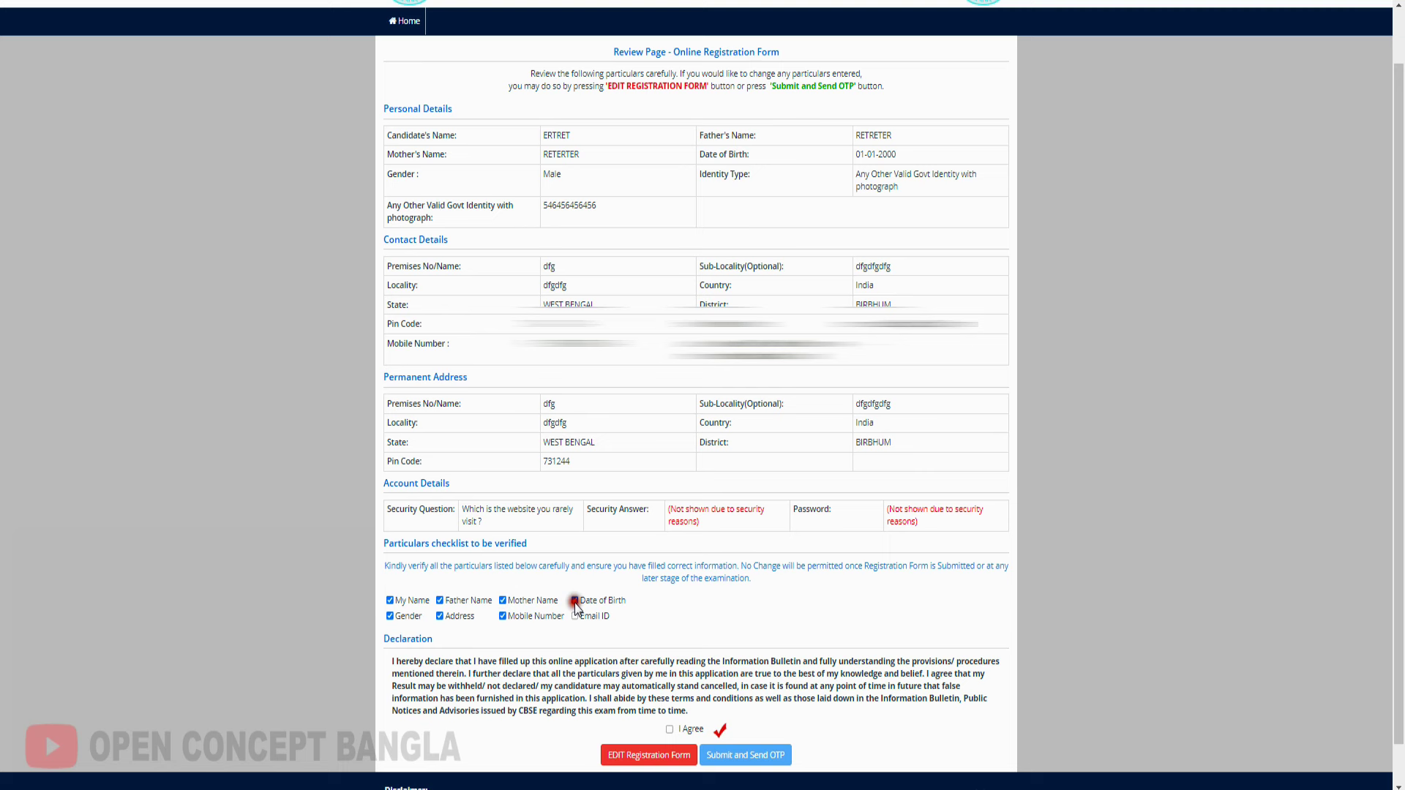
pyautogui.click(574, 616)
# Agree to the declaration, submit with Send OTP, and confirm Yes
pyautogui.click(669, 731)
pyautogui.click(754, 761)
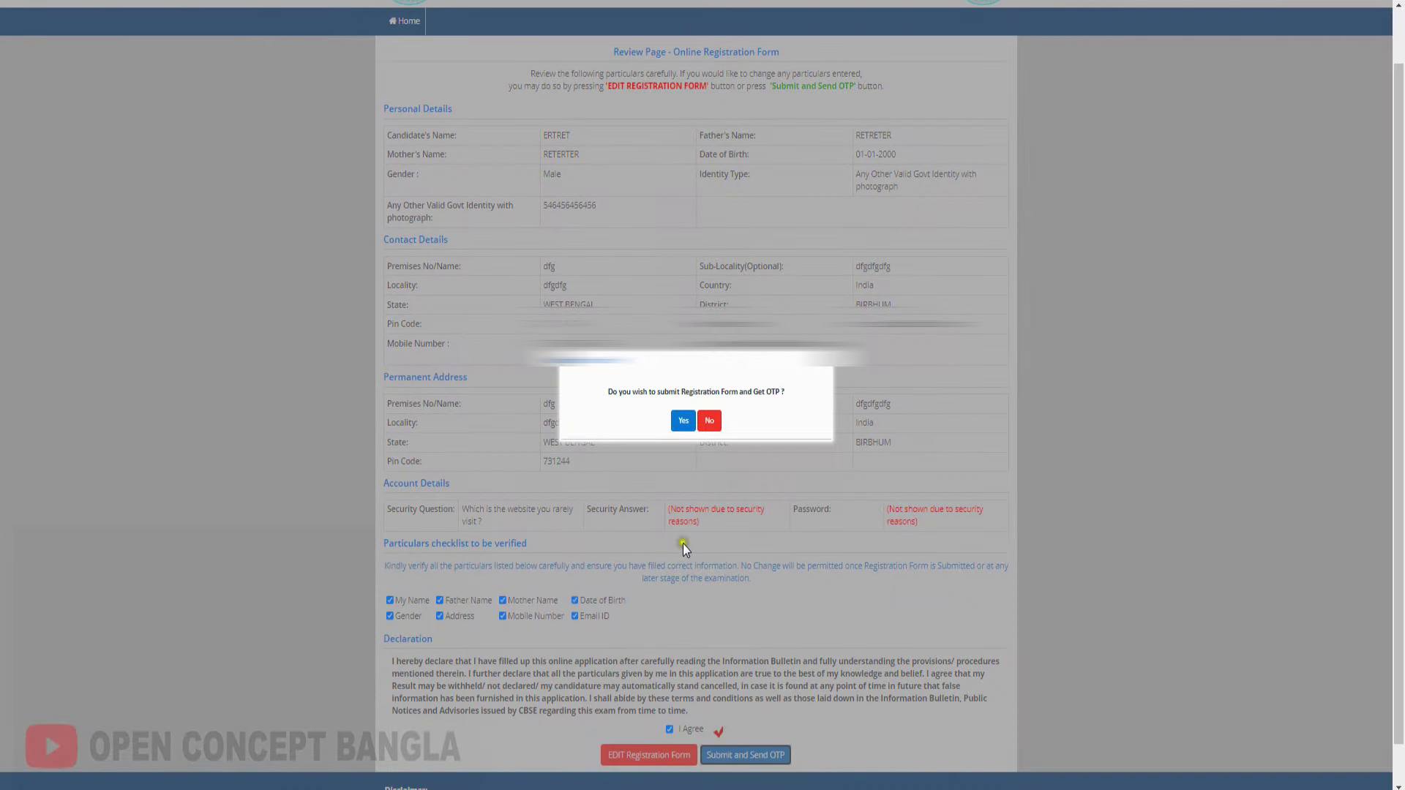
pyautogui.click(684, 423)
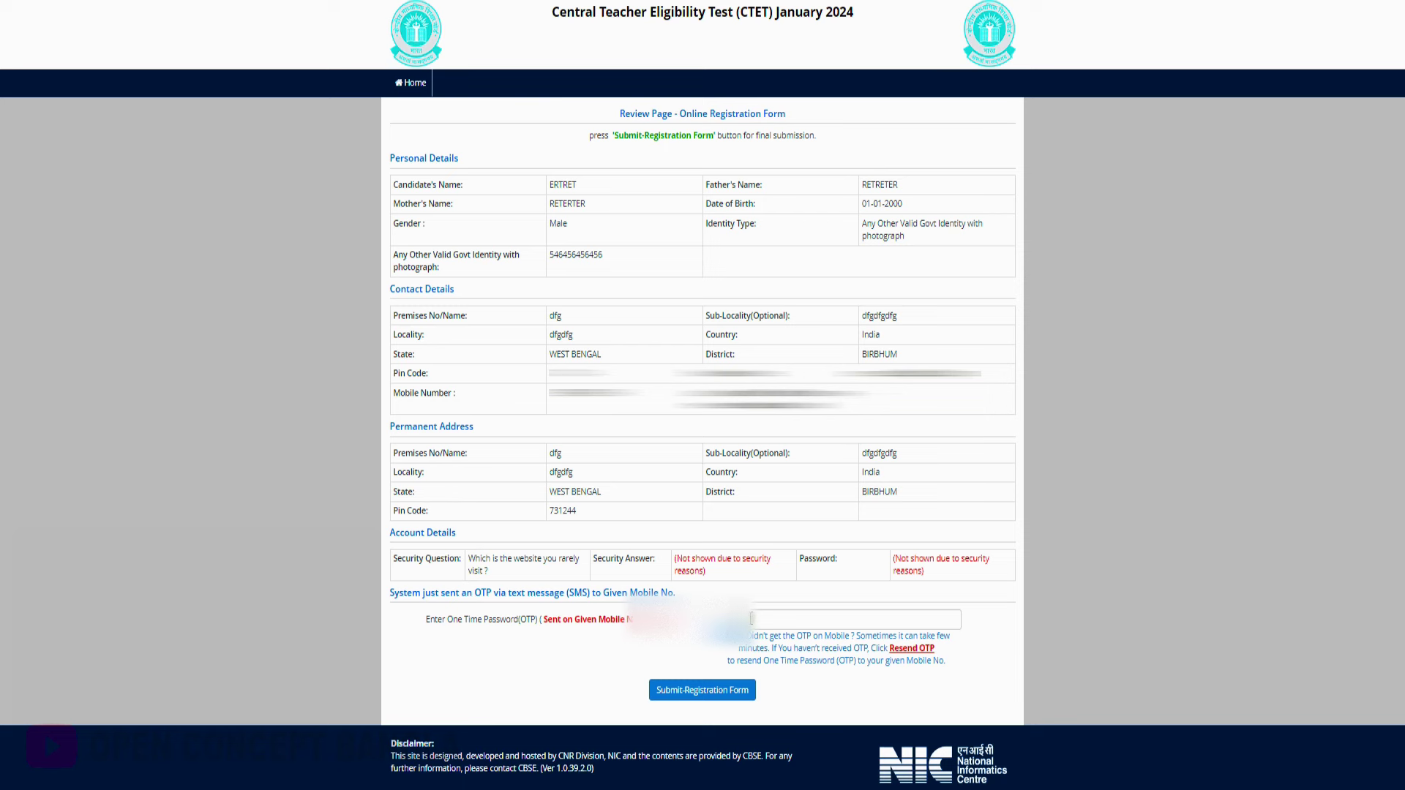
pyautogui.click(734, 685)
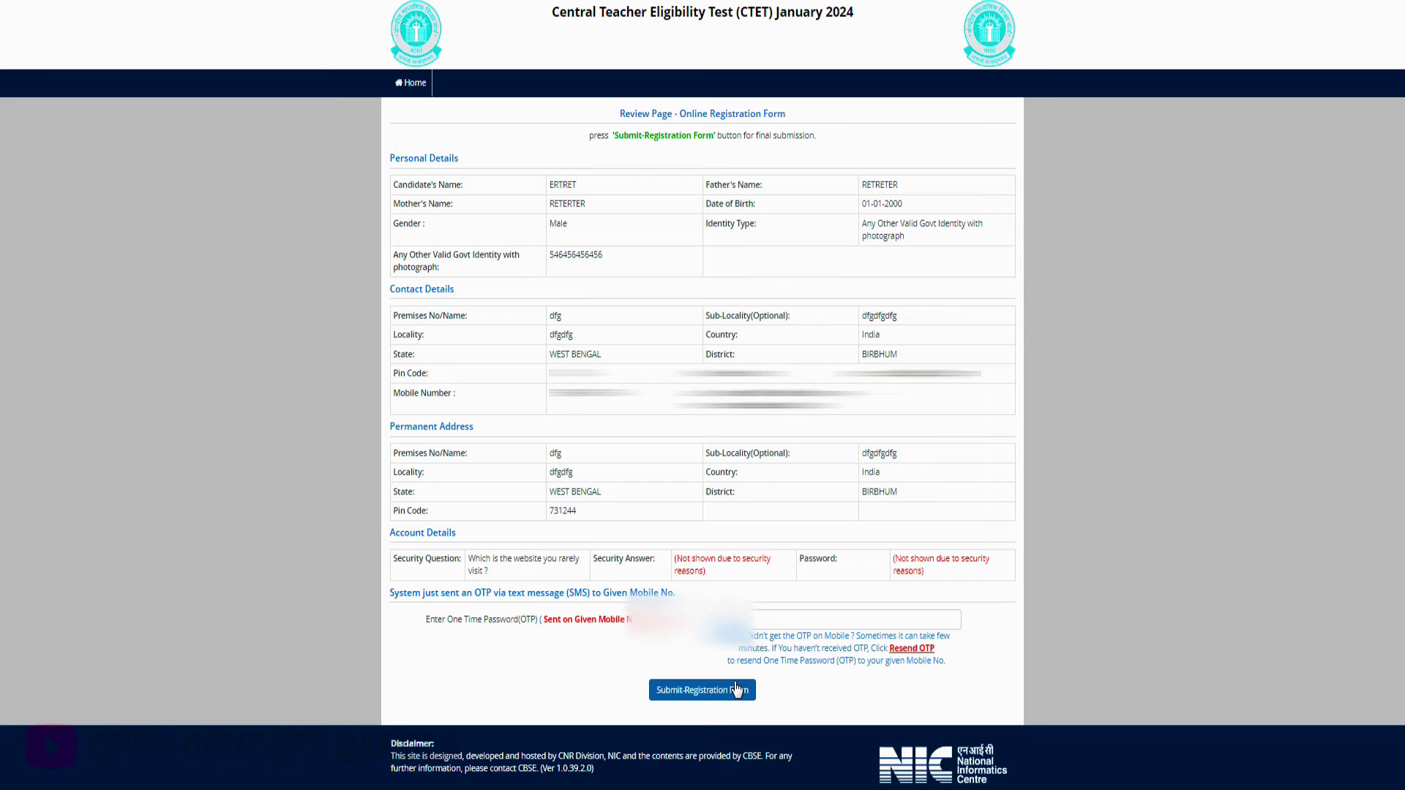
# Enter the mobile OTP to complete registration and continue to the application form
pyautogui.click(853, 619)
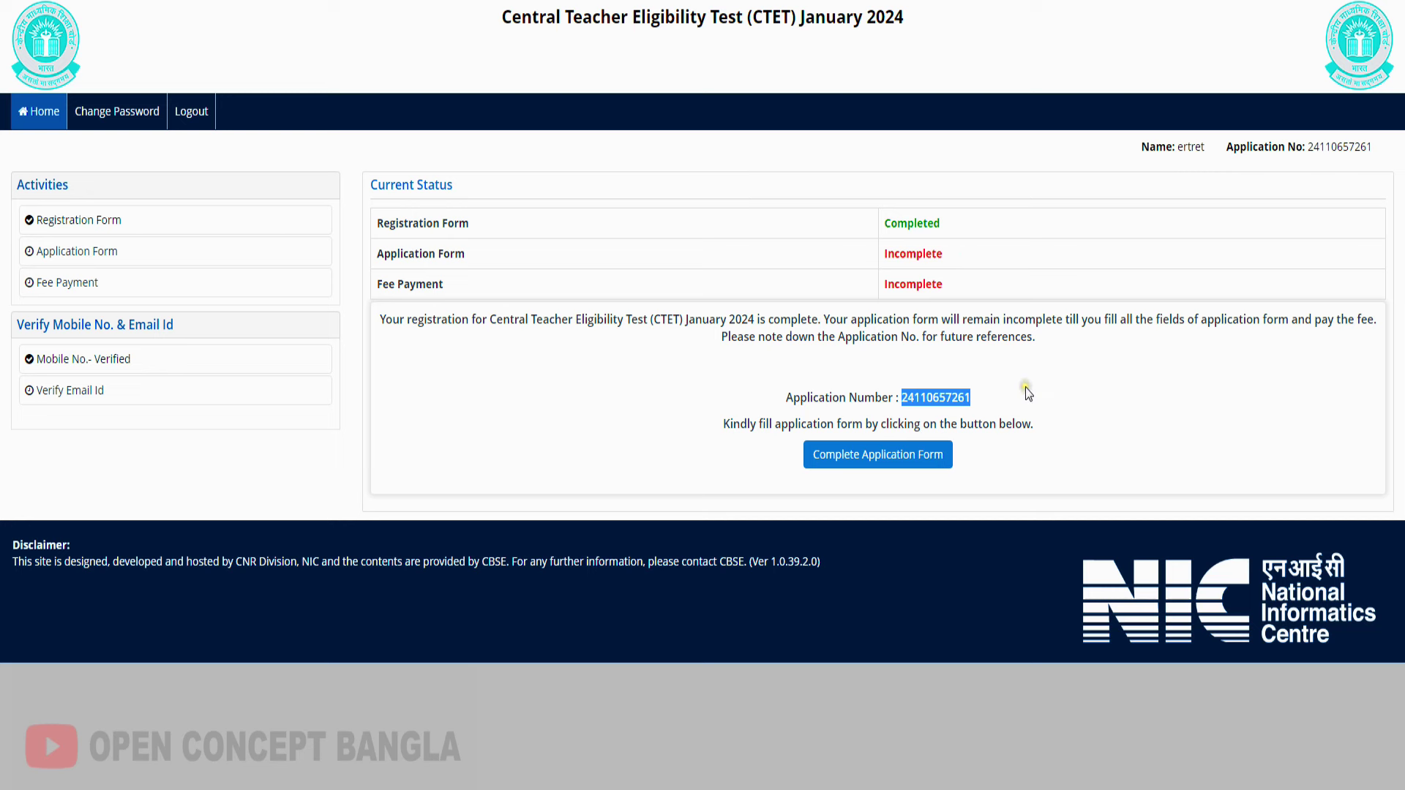
pyautogui.click(76, 361)
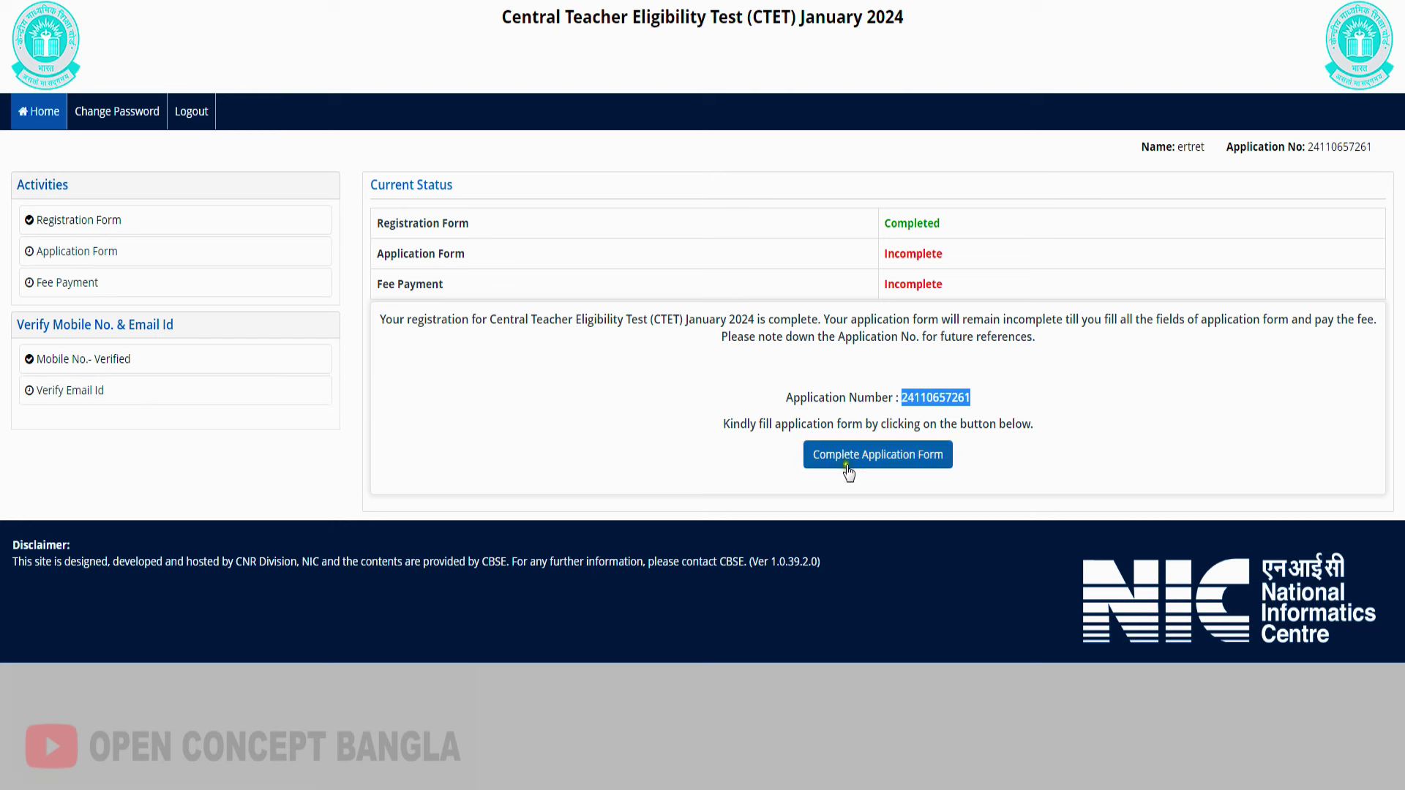
pyautogui.click(895, 469)
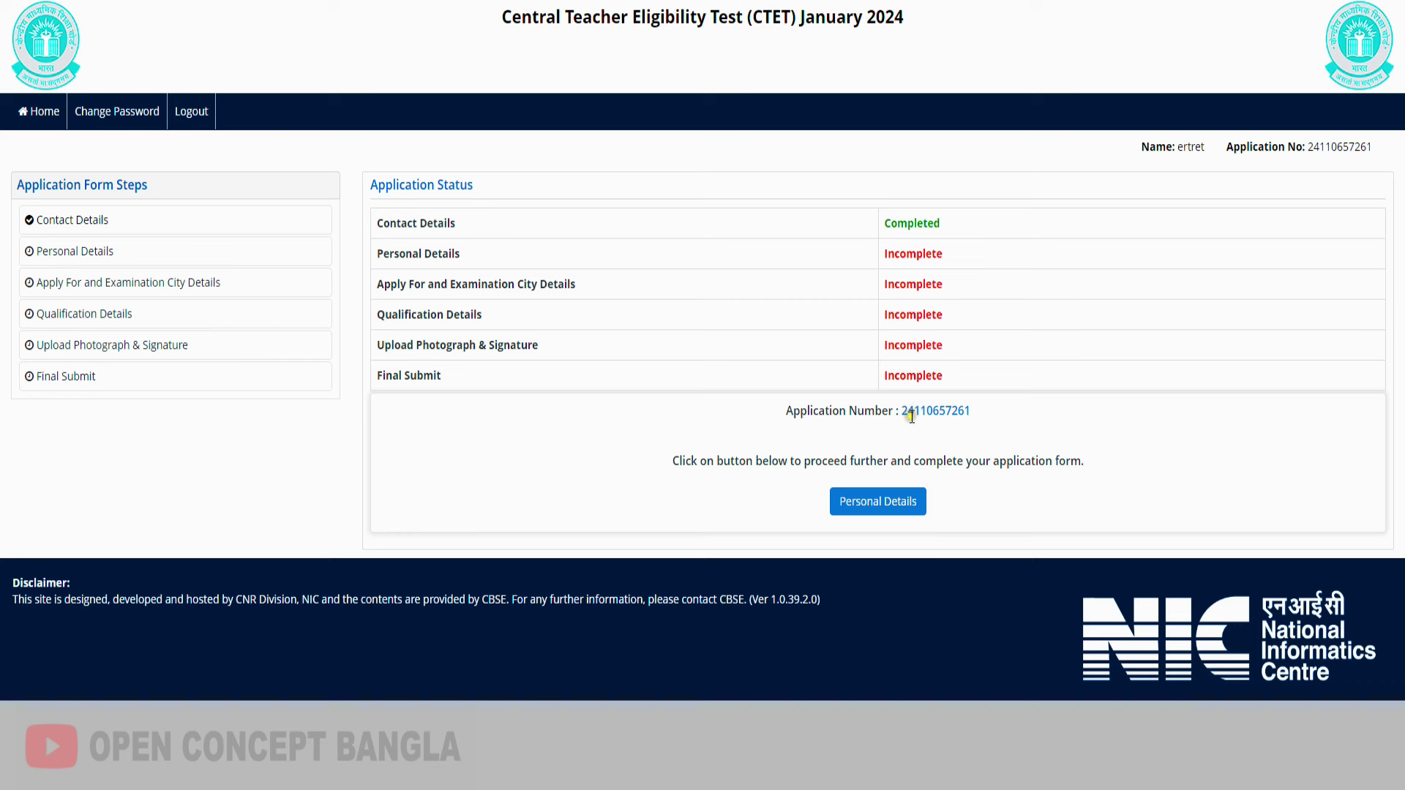
# Note the issued application number and open the Personal Details form
pyautogui.moveTo(896, 412); pyautogui.dragTo(984, 417)
pyautogui.click(900, 510)
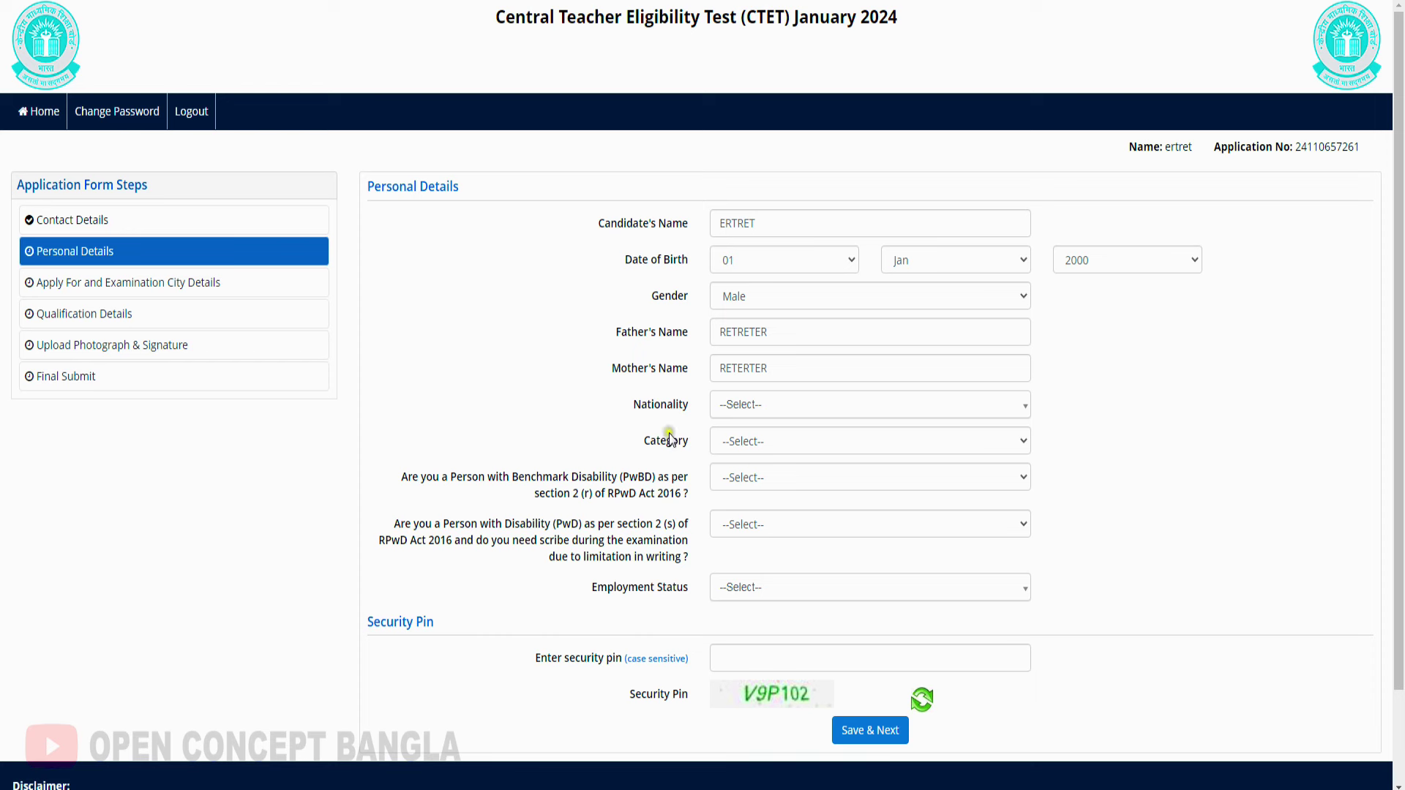
# Set Nationality to Indian and Category to General
pyautogui.click(756, 405)
pyautogui.click(747, 480)
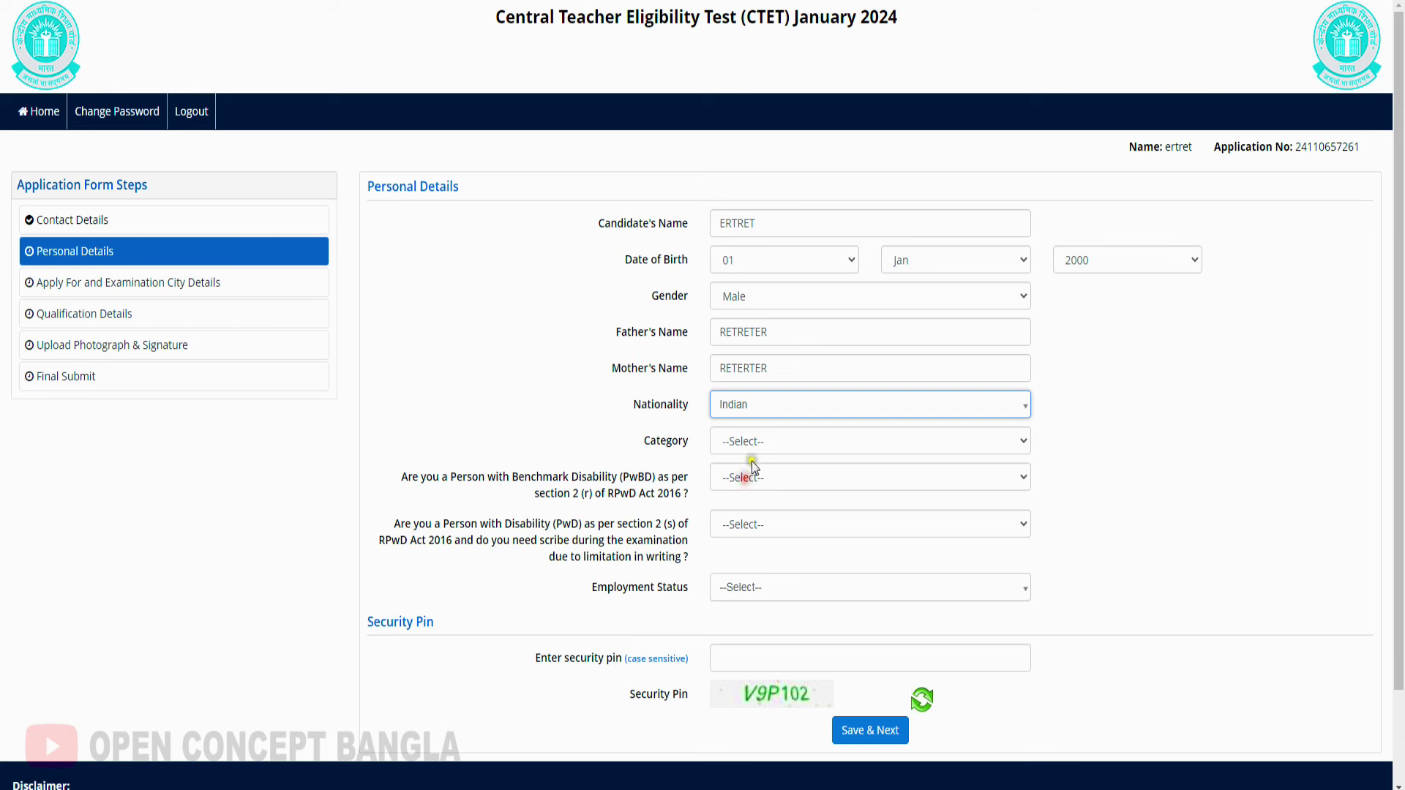
pyautogui.click(758, 440)
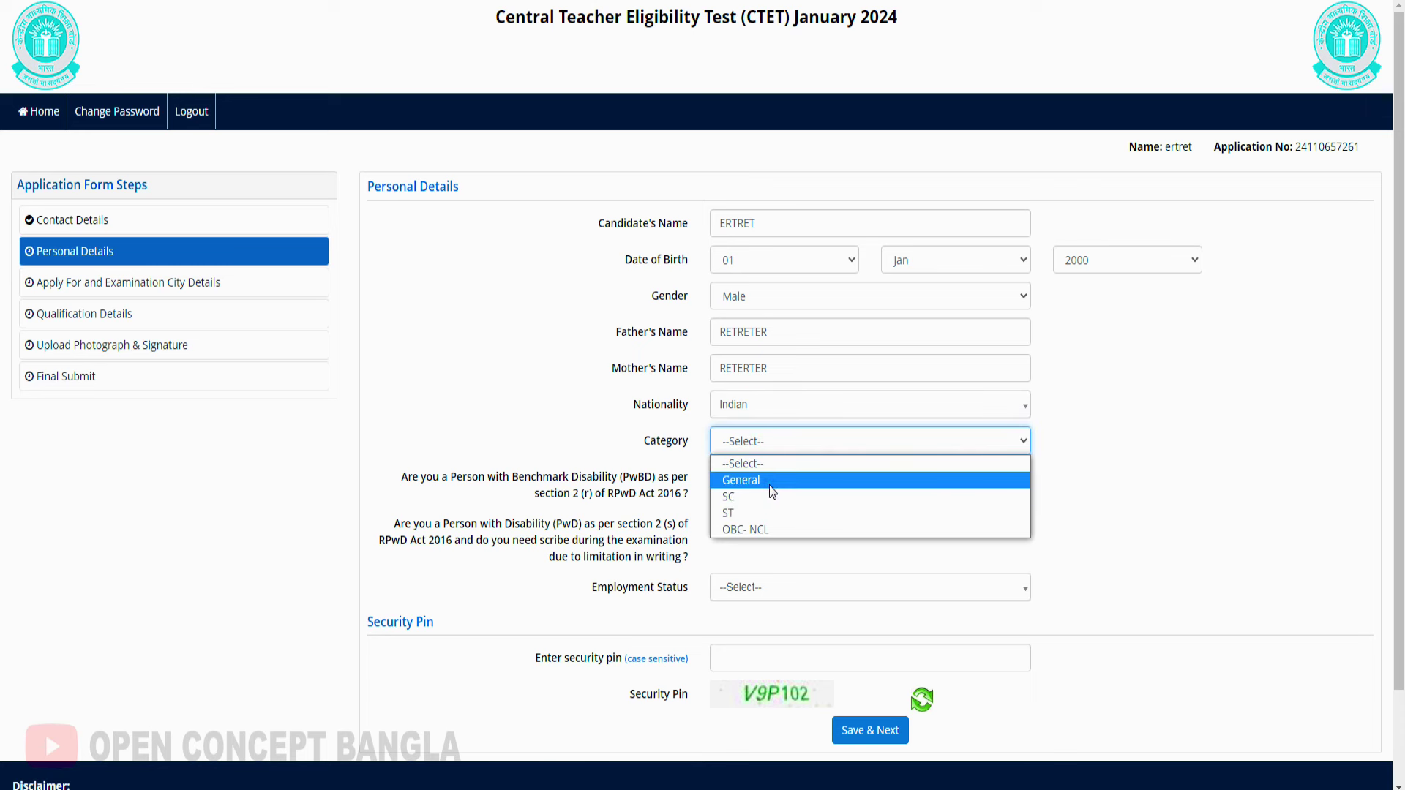
pyautogui.click(770, 485)
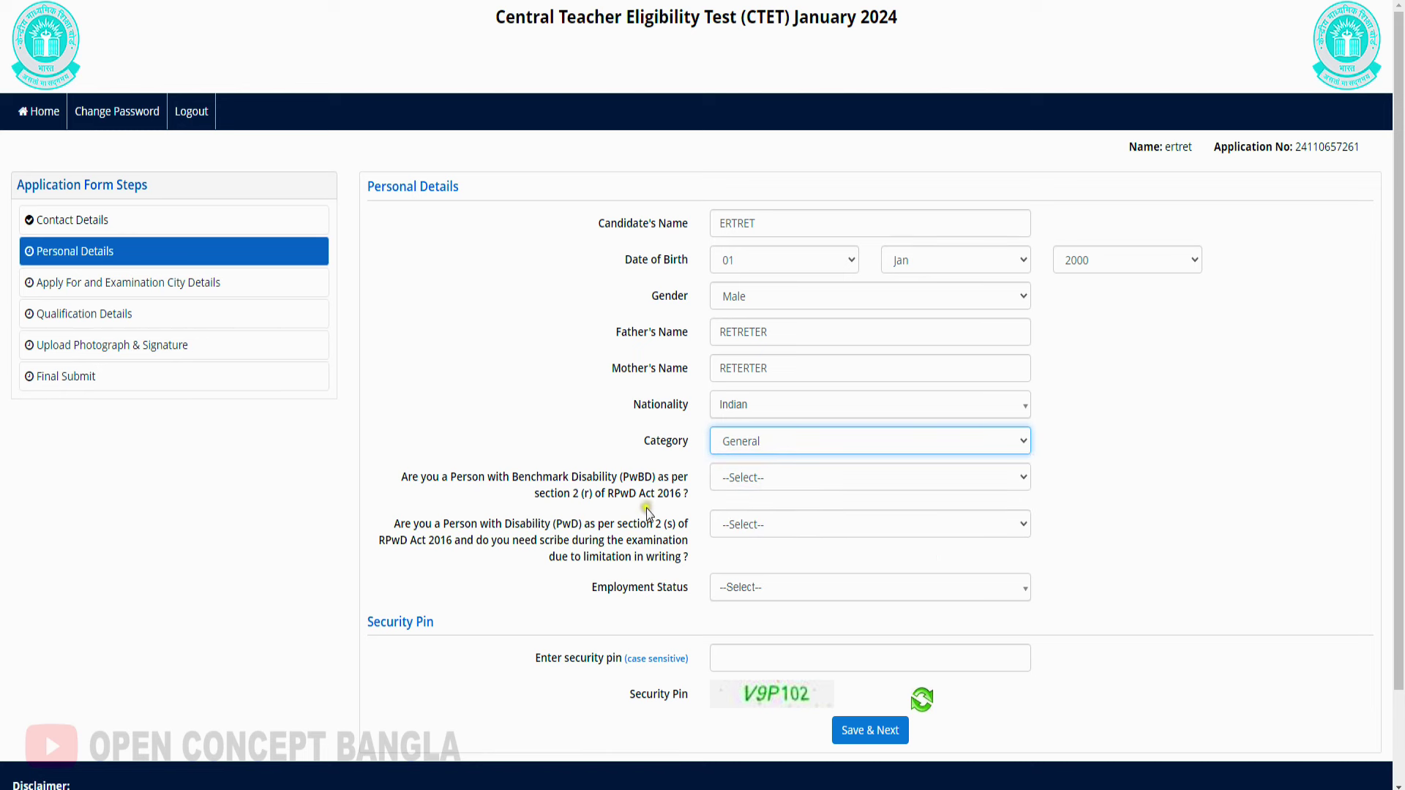
# Answer No to both the PwBD and PwD scribe questions
pyautogui.click(780, 476)
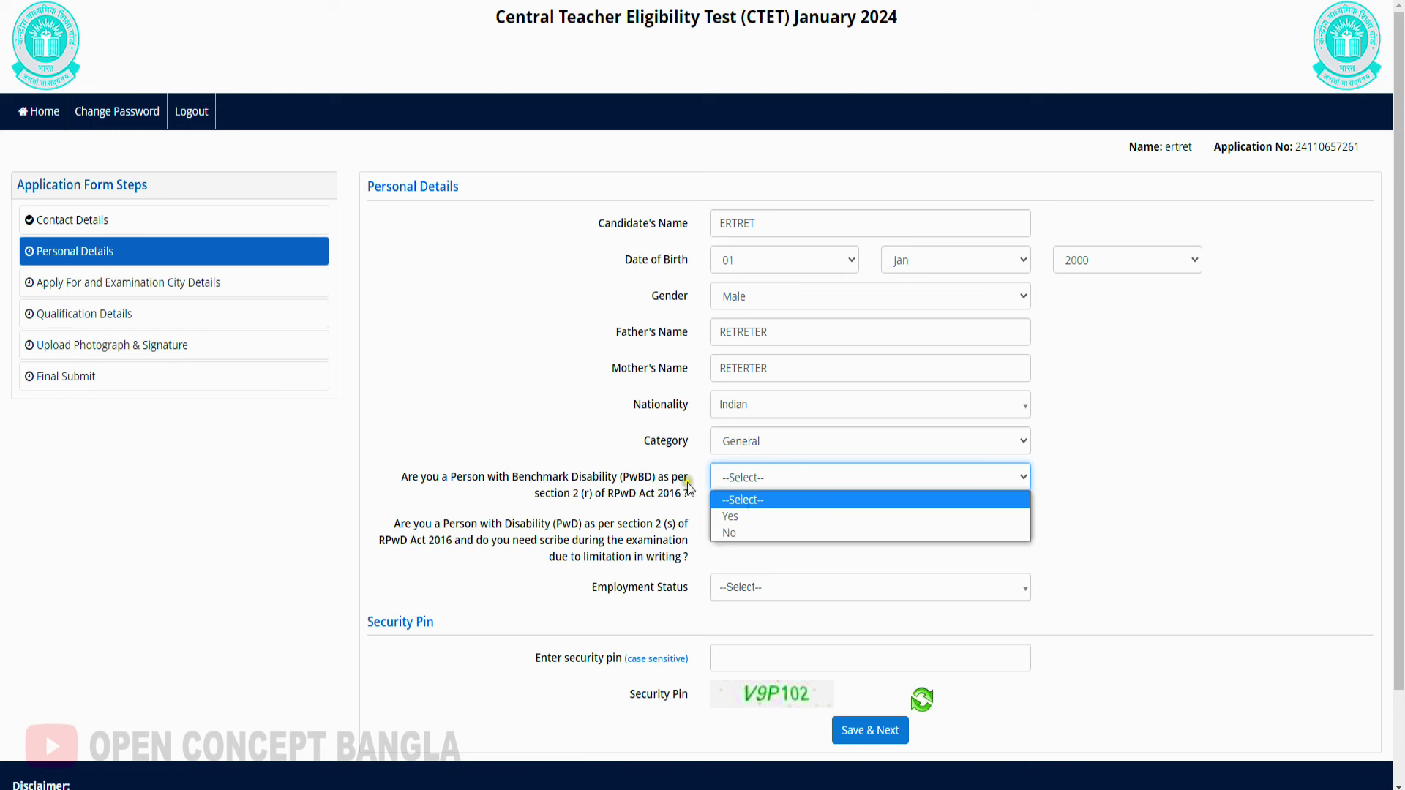
pyautogui.click(759, 516)
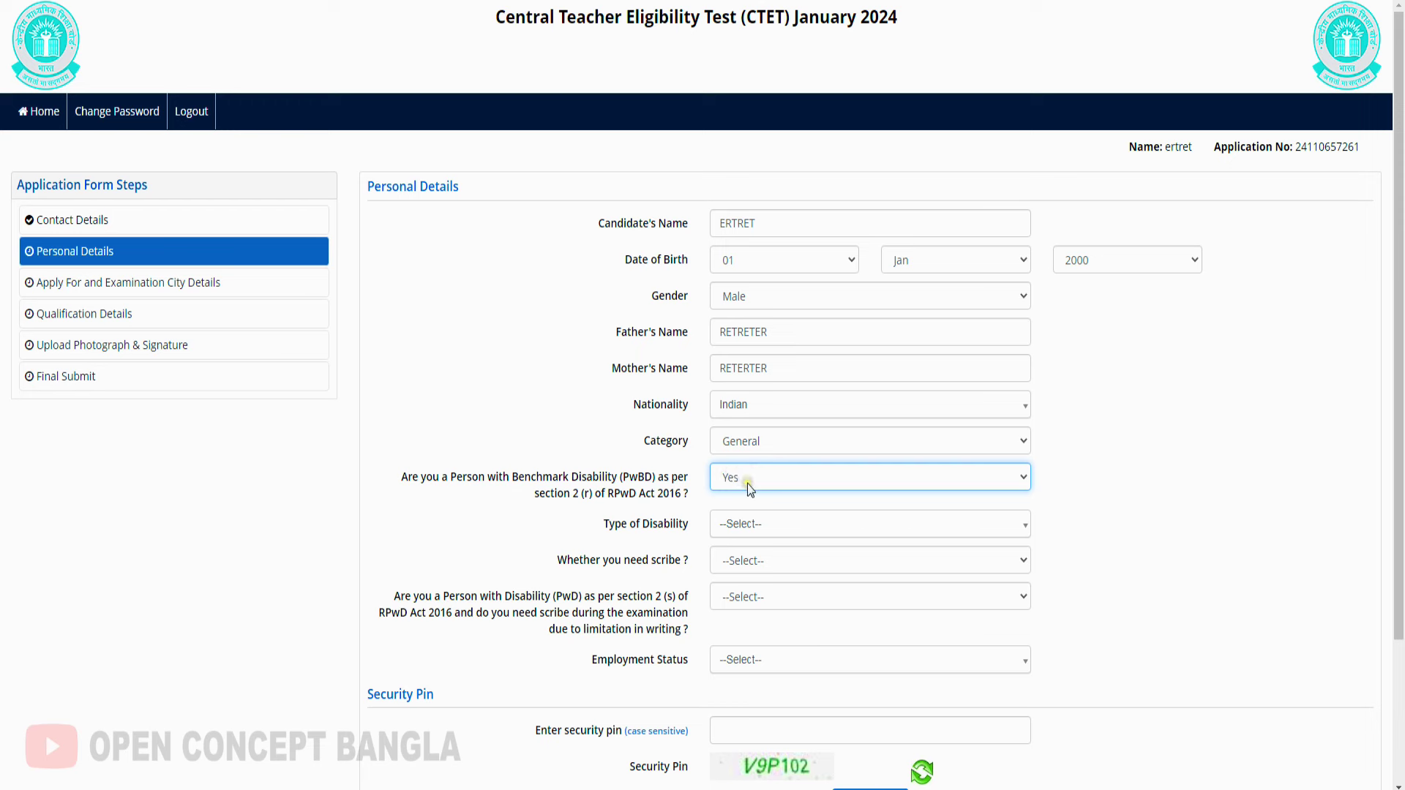
pyautogui.click(770, 525)
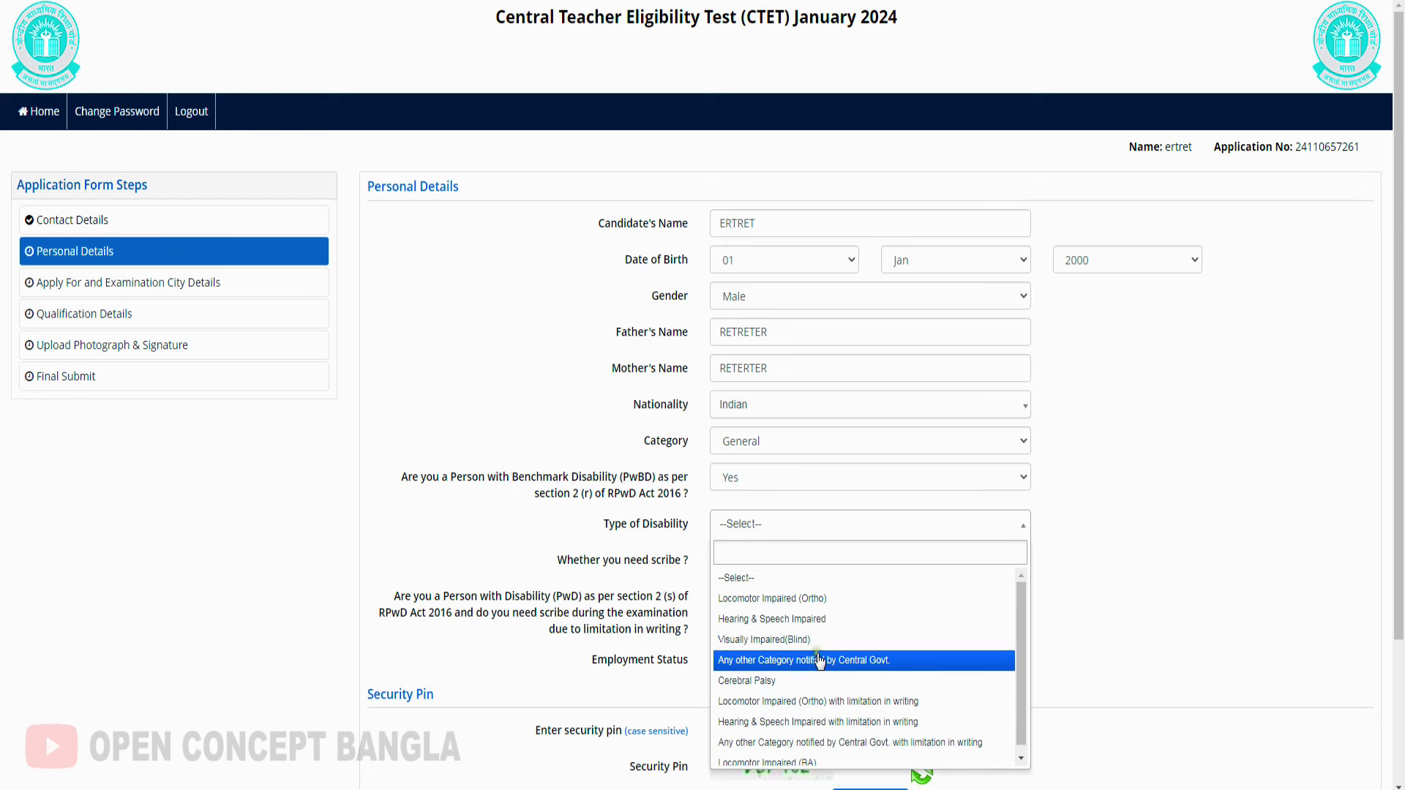
pyautogui.click(760, 481)
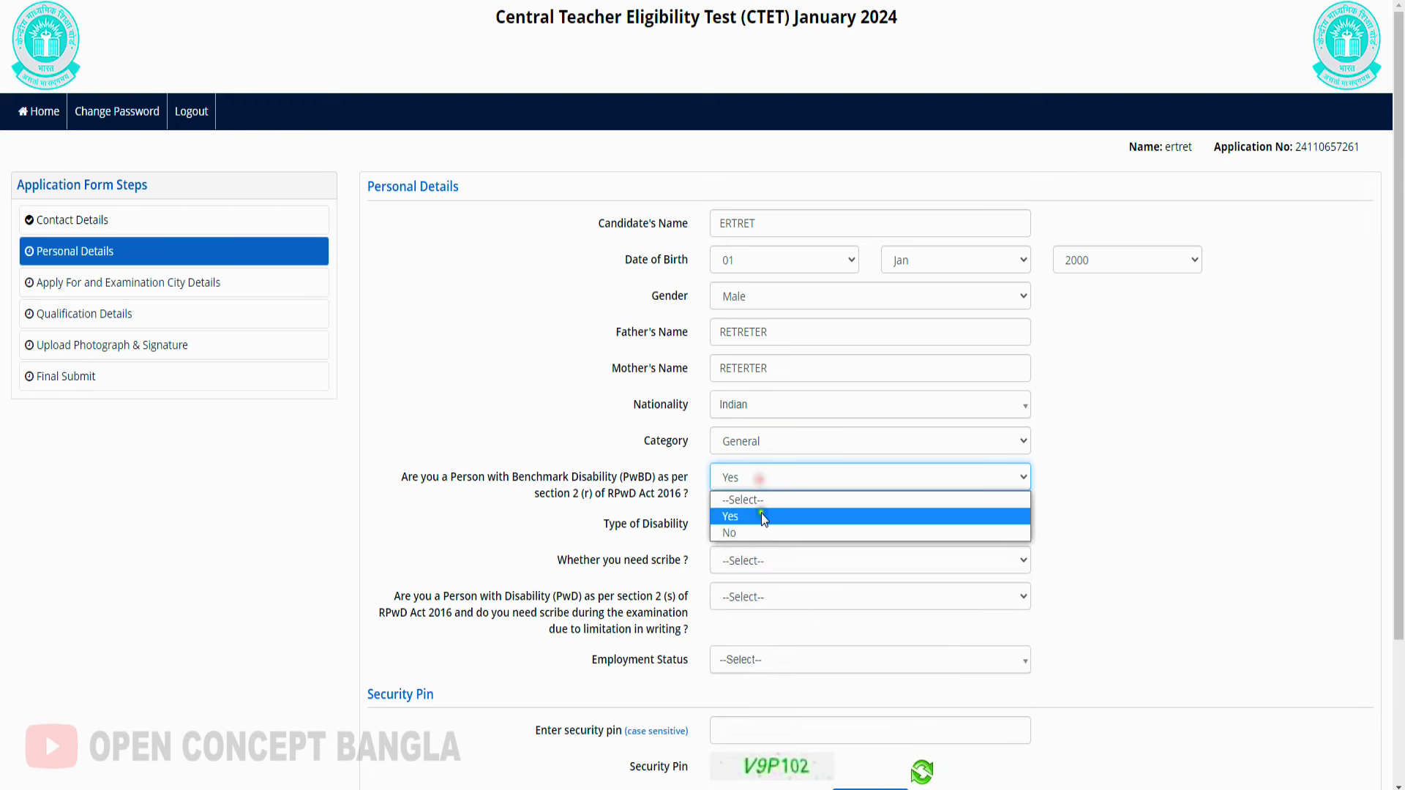
pyautogui.click(758, 528)
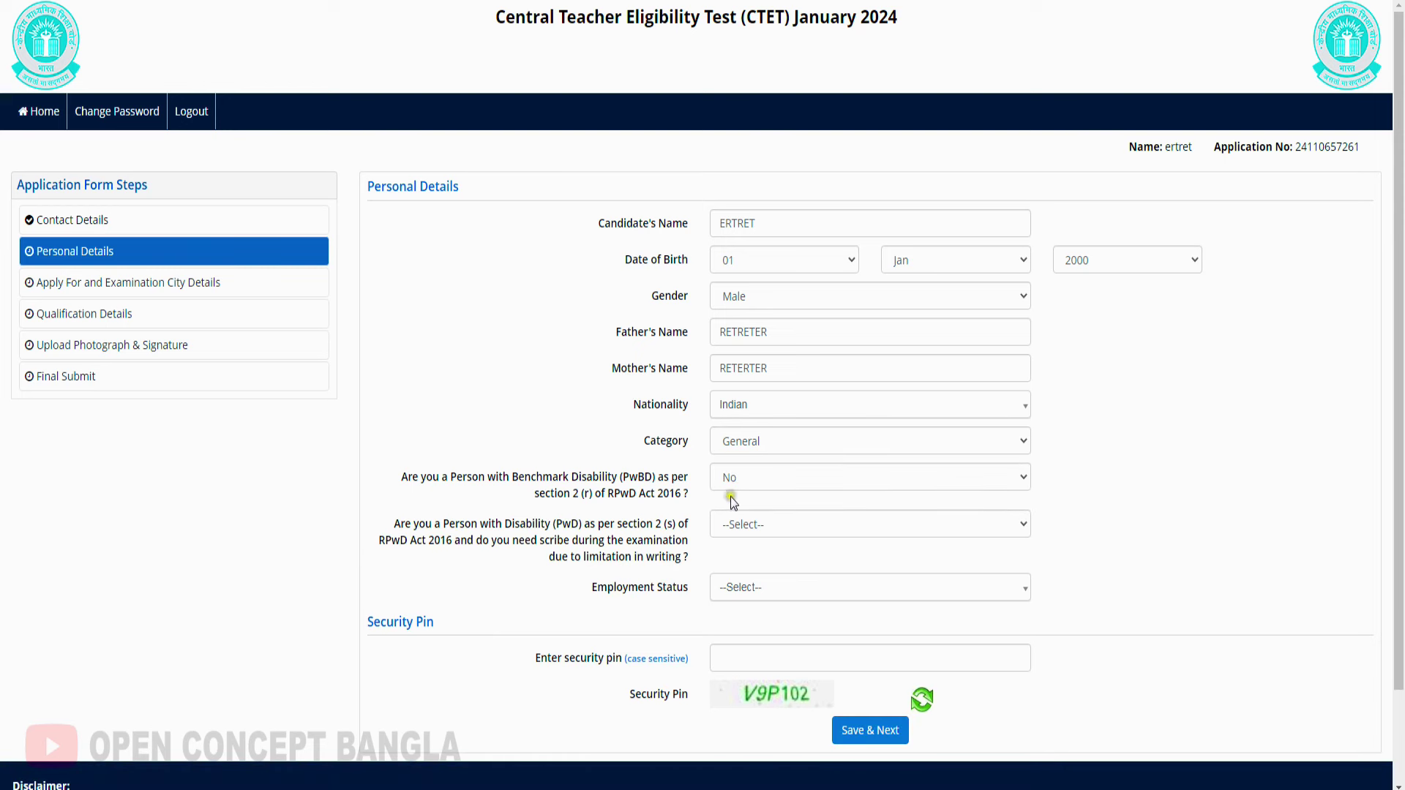
pyautogui.click(771, 527)
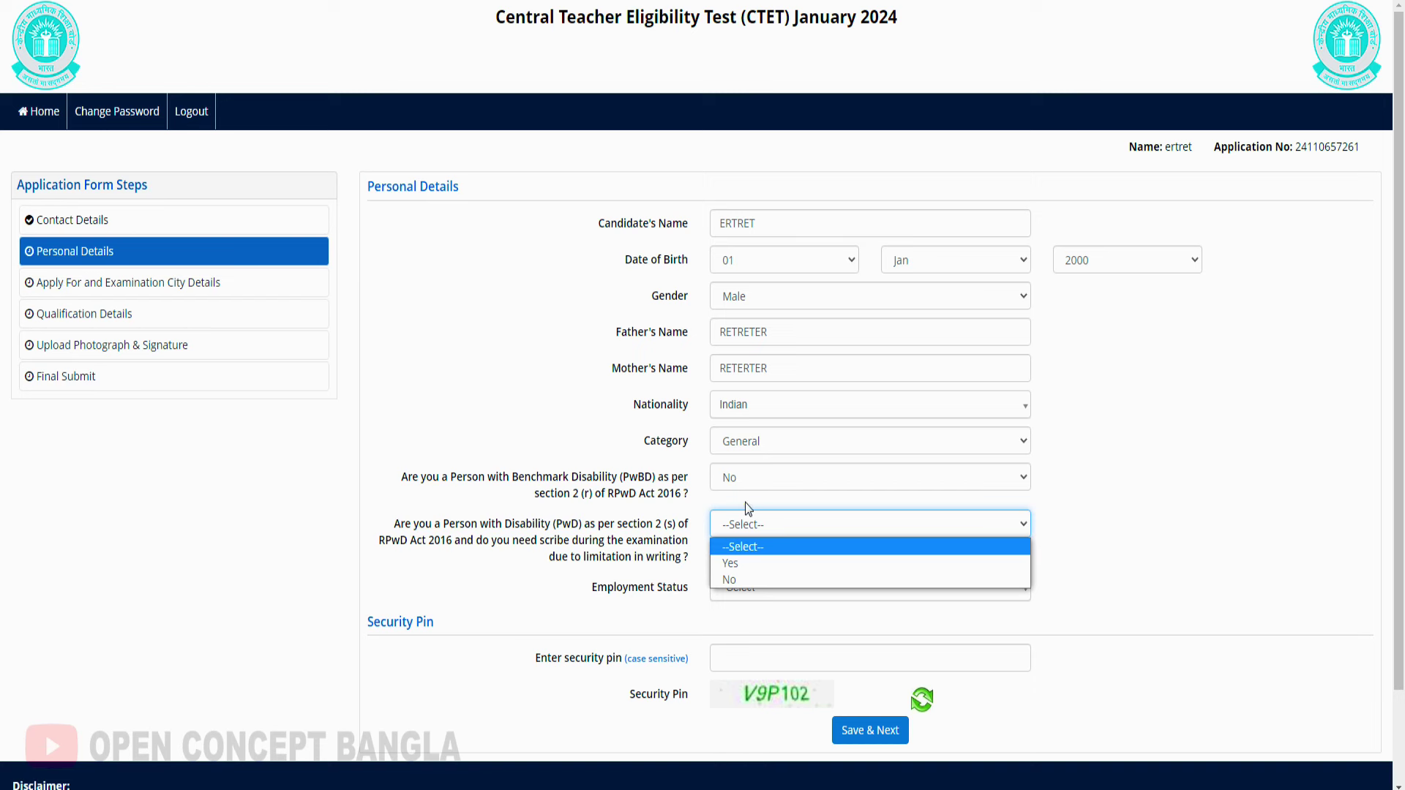
pyautogui.click(766, 578)
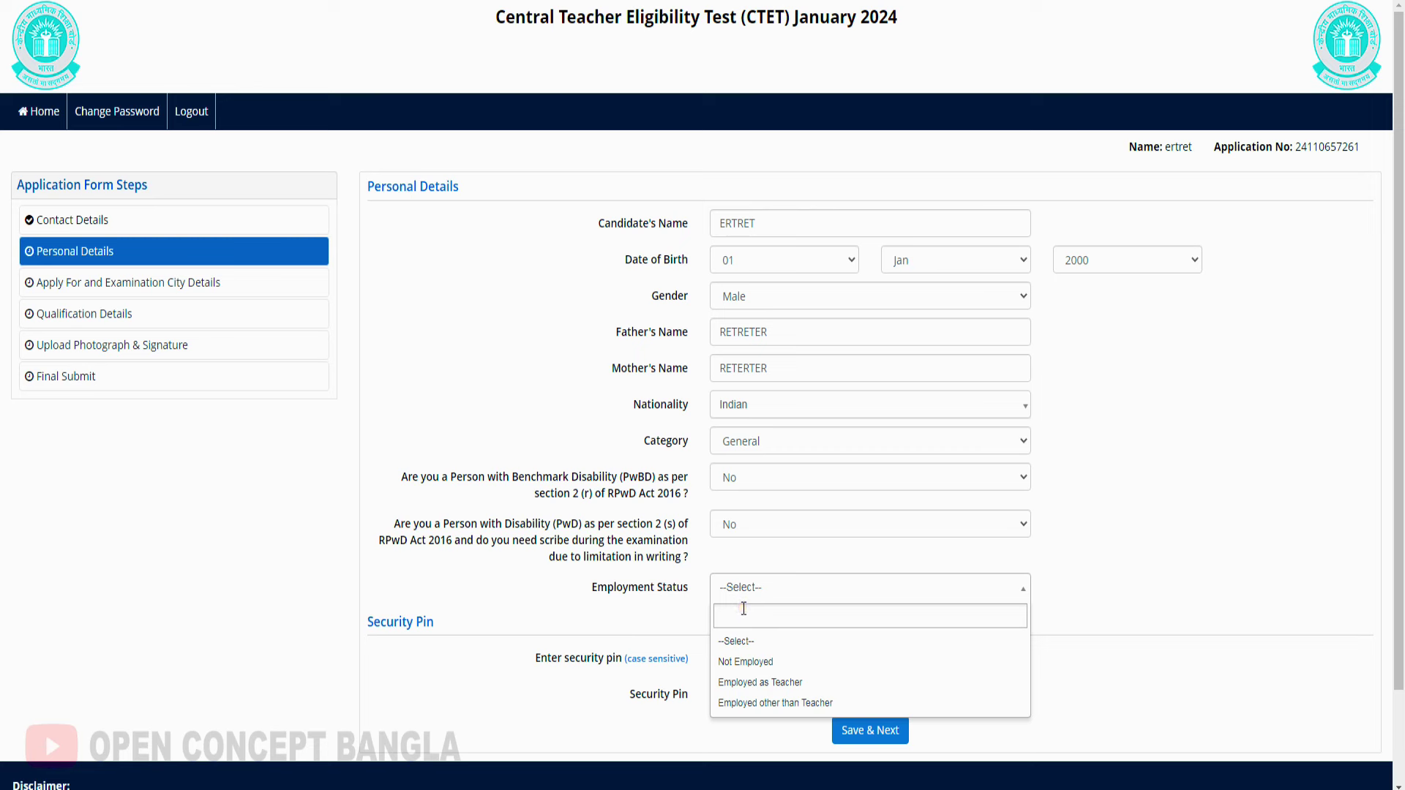
# Set Employment Status to Not Employed, enter the security pin, and save the personal details
pyautogui.click(797, 667)
pyautogui.click(783, 645)
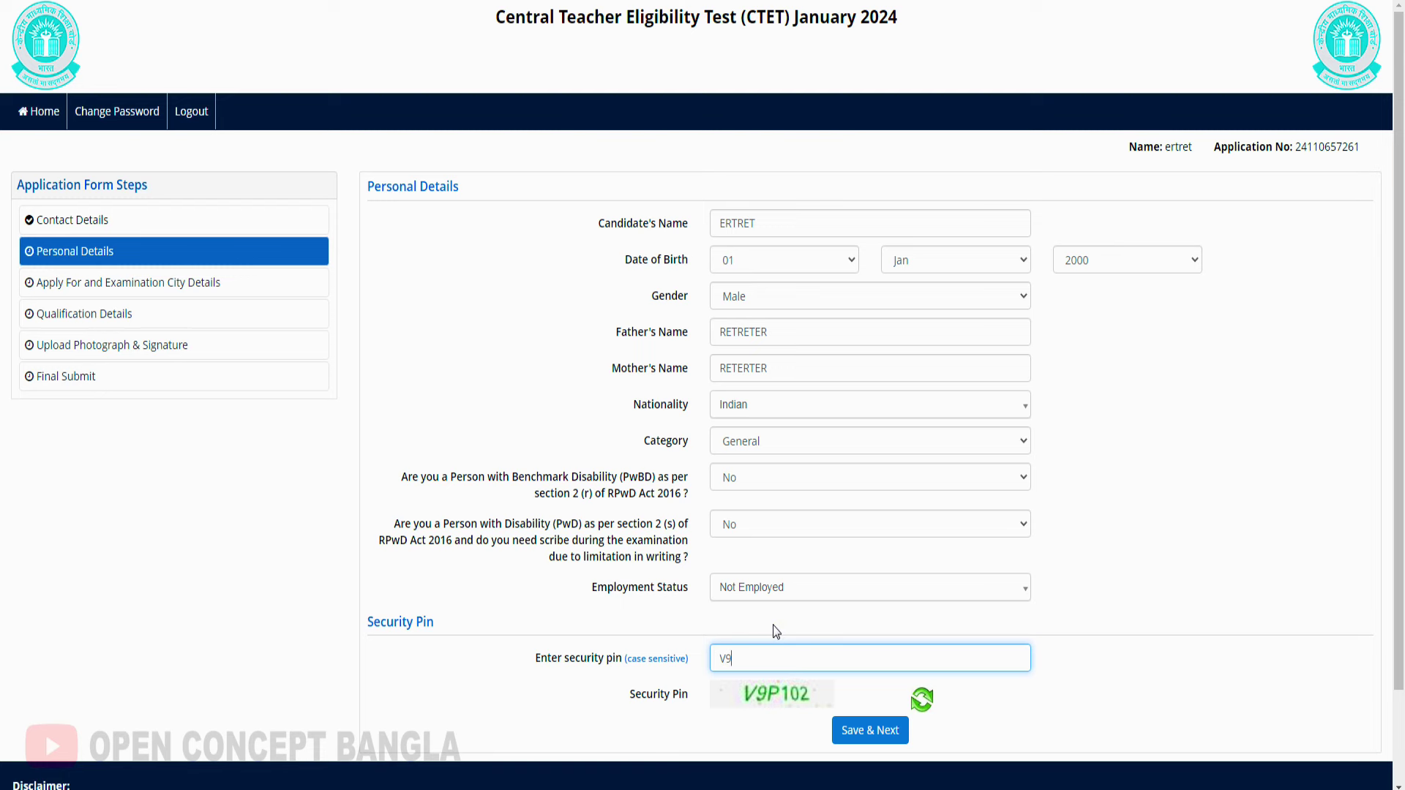
pyautogui.click(871, 730)
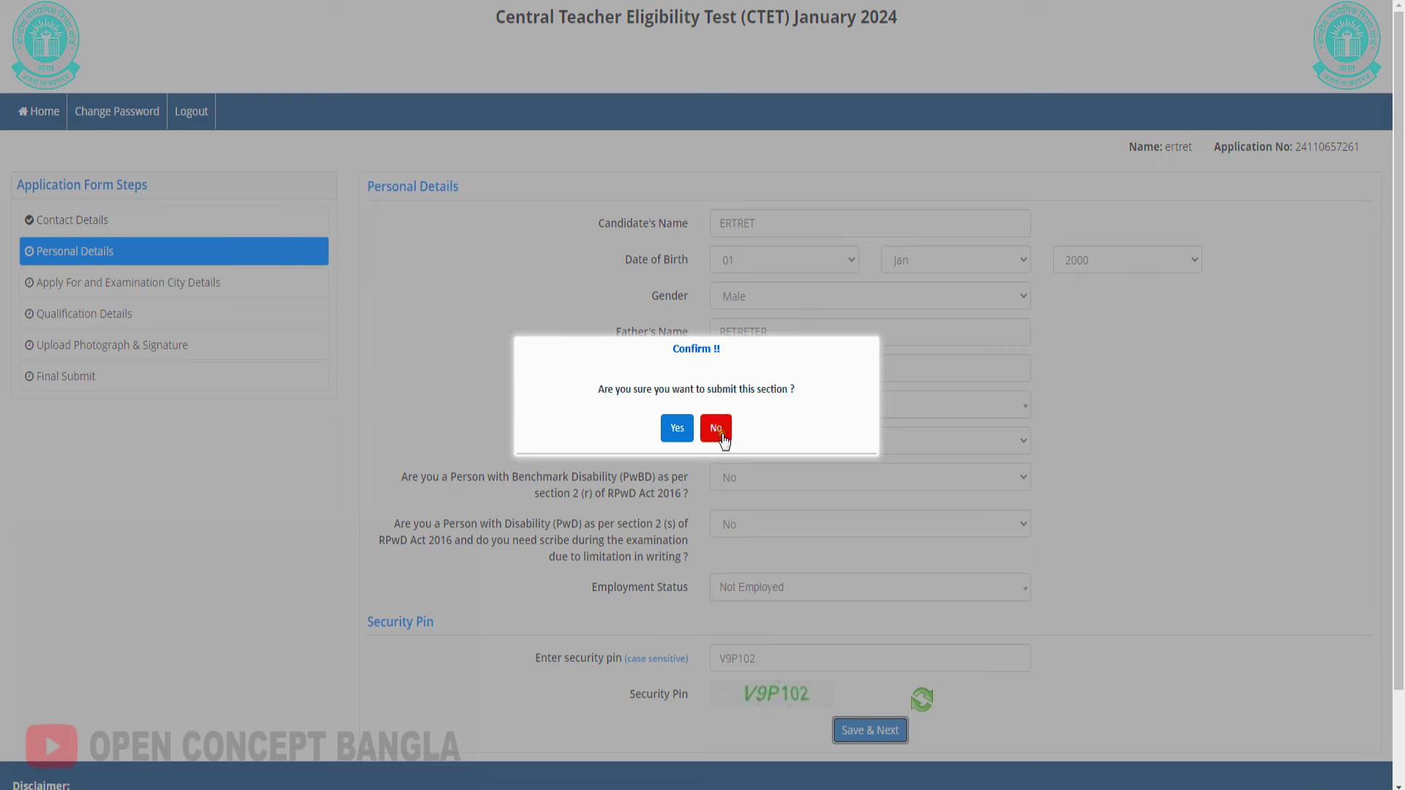
pyautogui.click(684, 429)
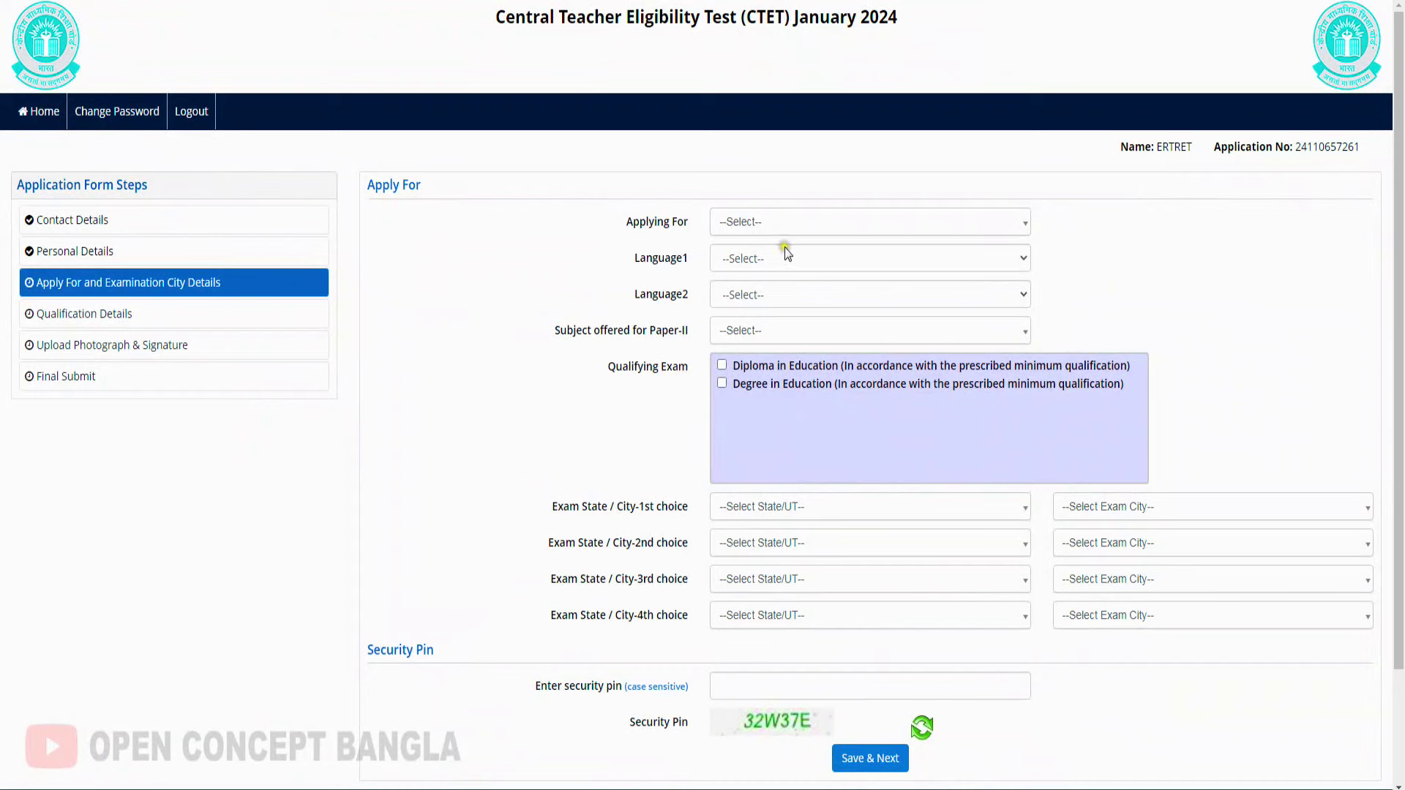
pyautogui.click(780, 222)
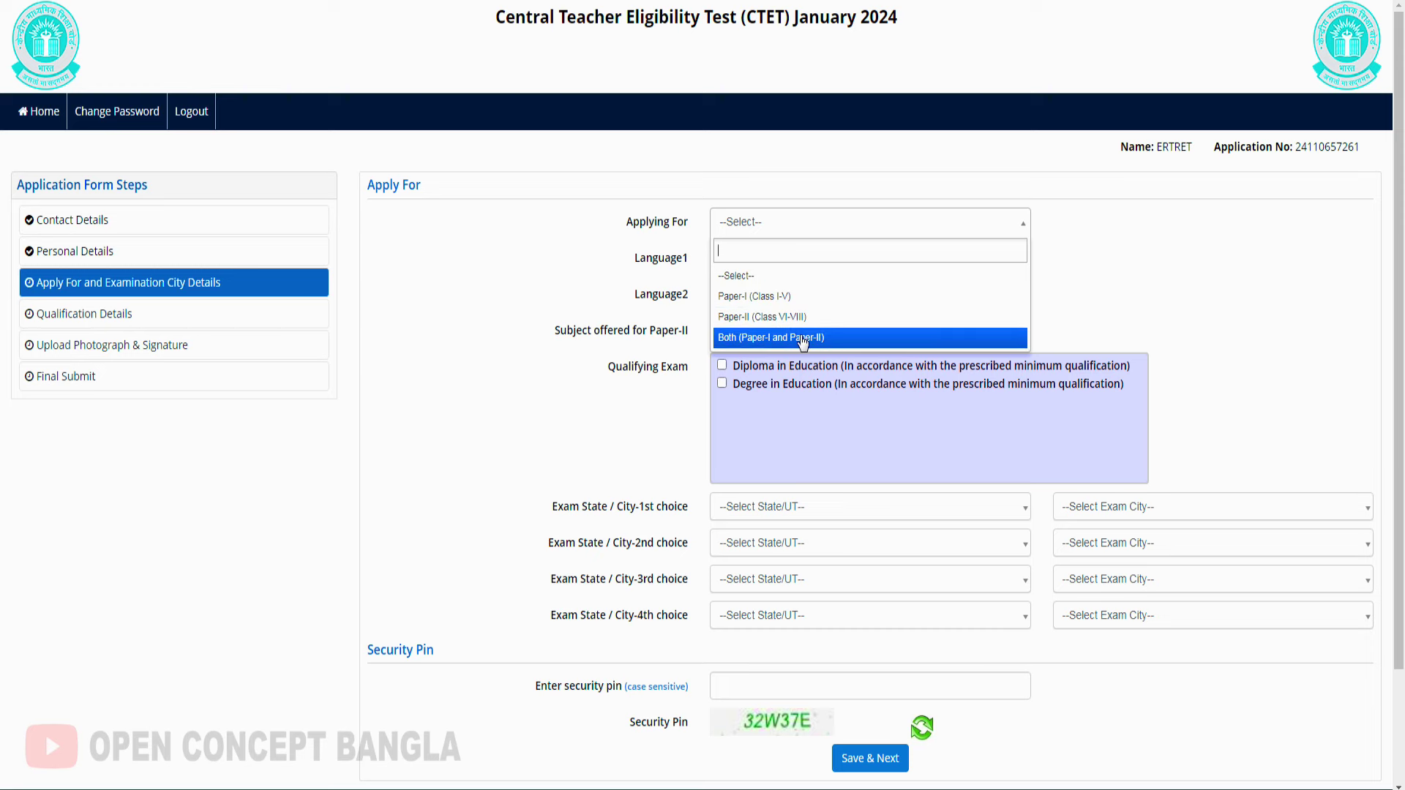
# Apply for Both (Paper-I and Paper-II) with Language1 Bengali and Language2 English
pyautogui.click(733, 339)
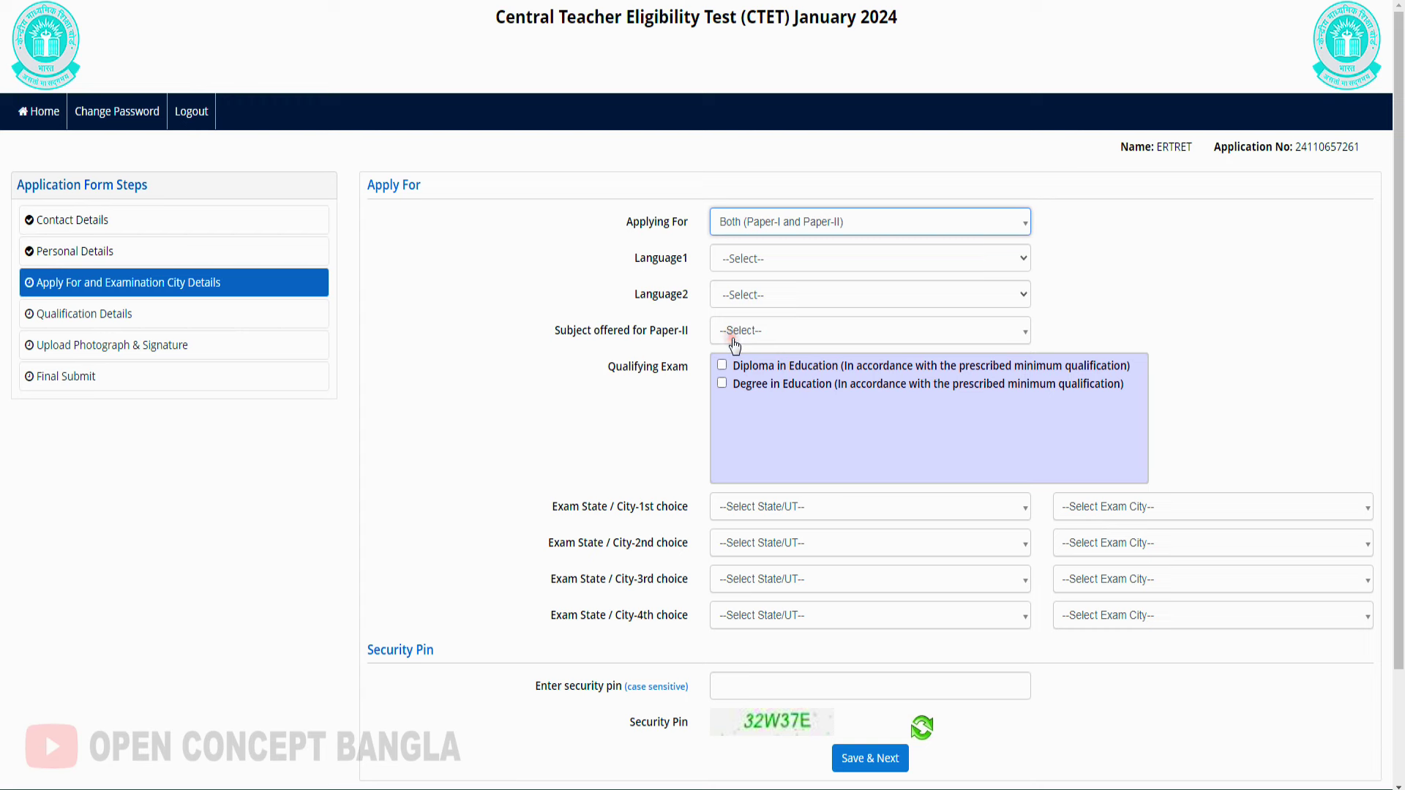
pyautogui.click(740, 261)
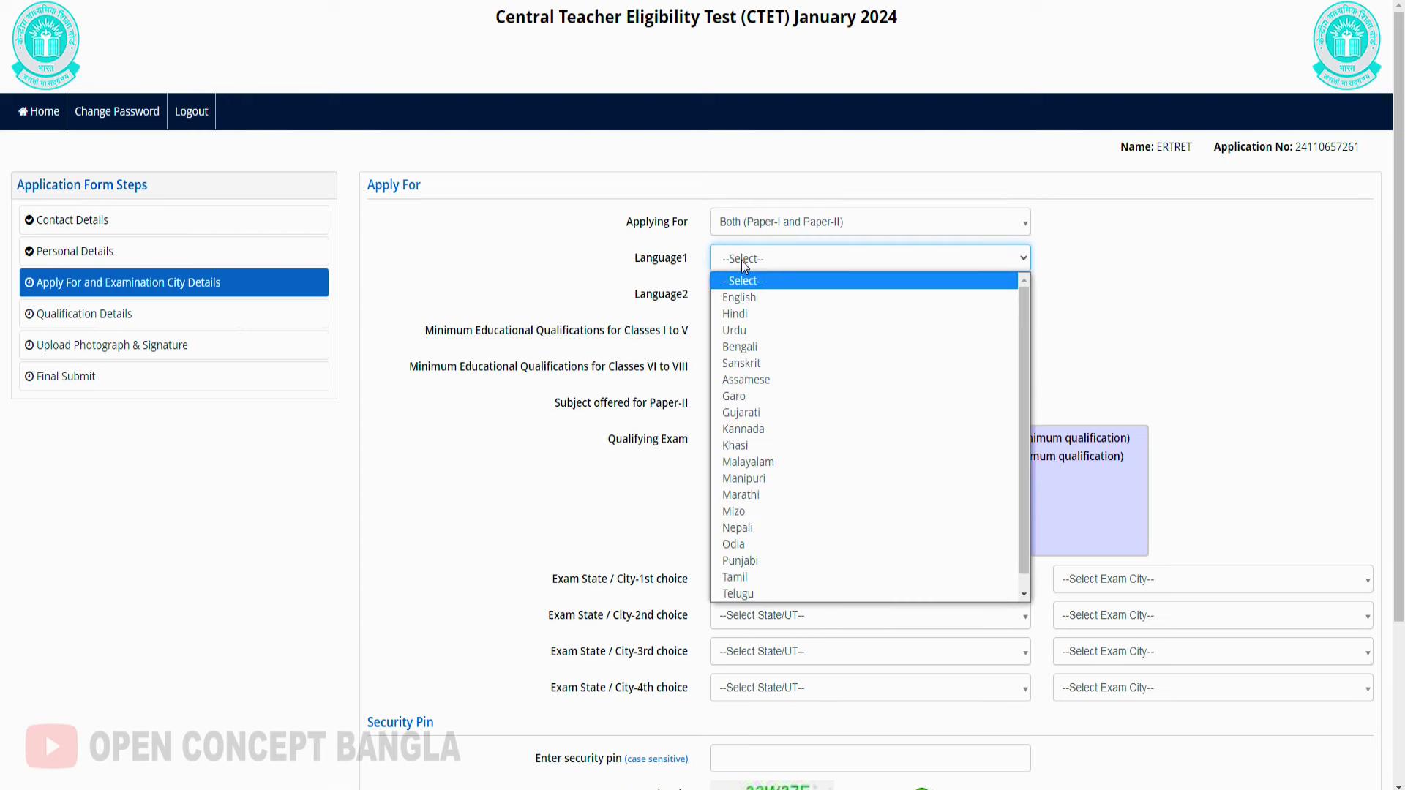
pyautogui.click(762, 347)
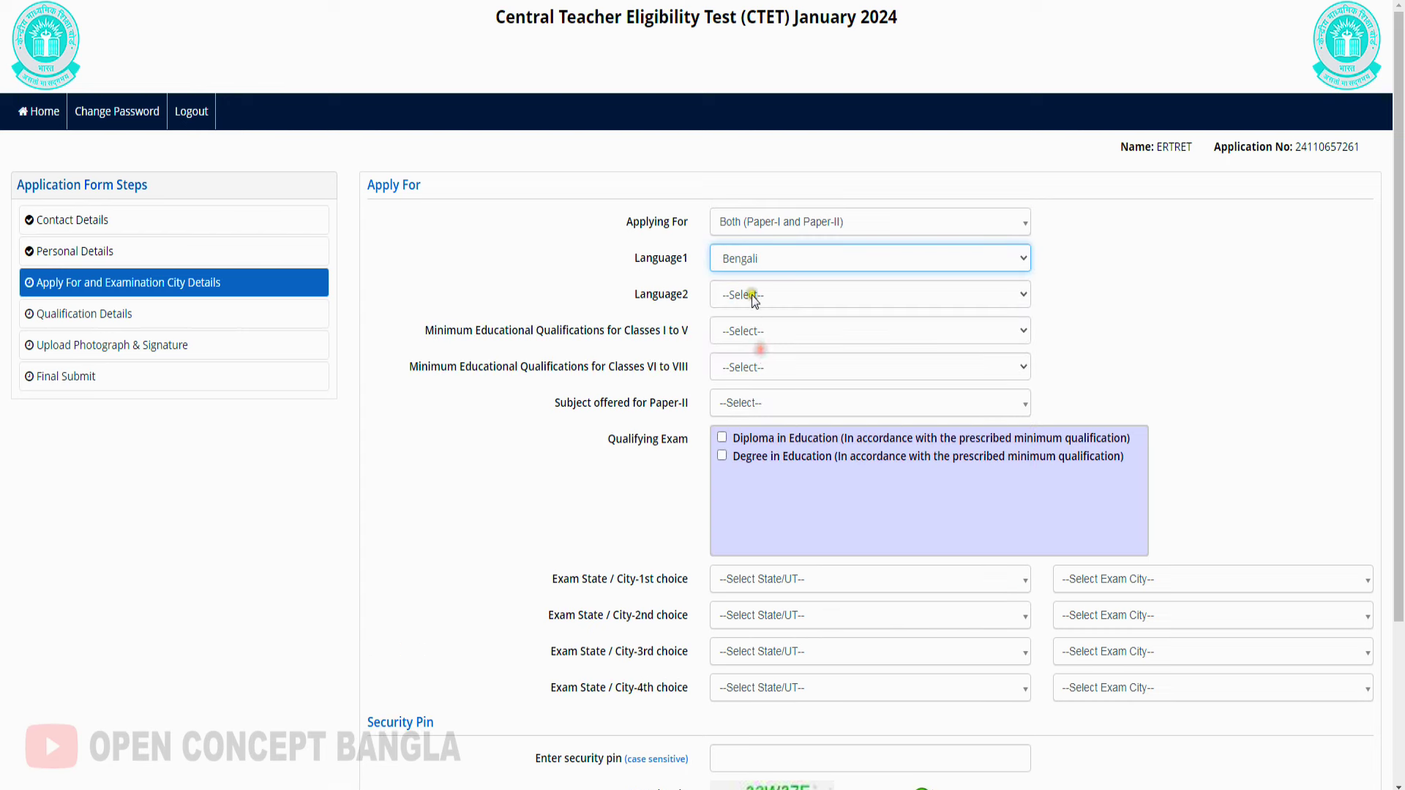
pyautogui.click(752, 295)
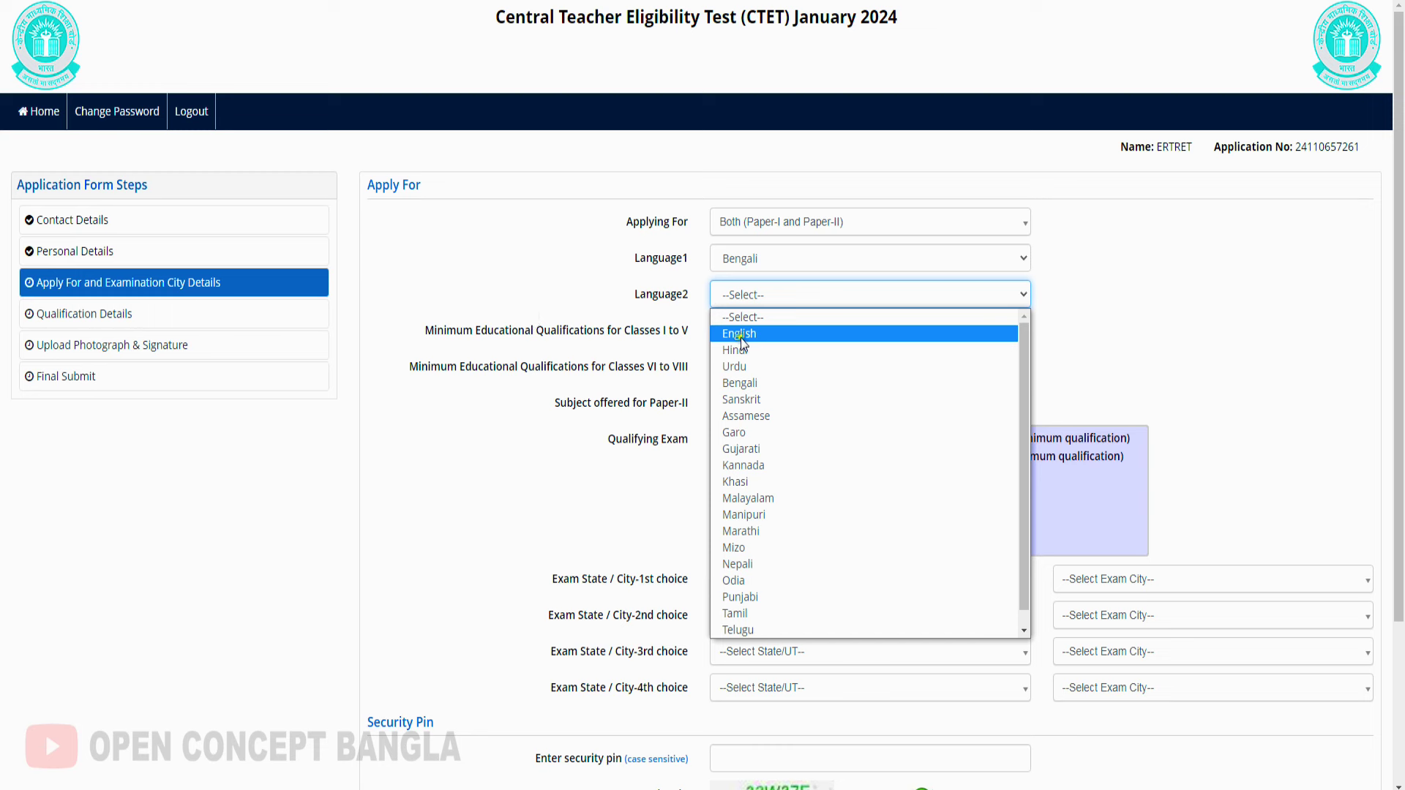
pyautogui.click(736, 335)
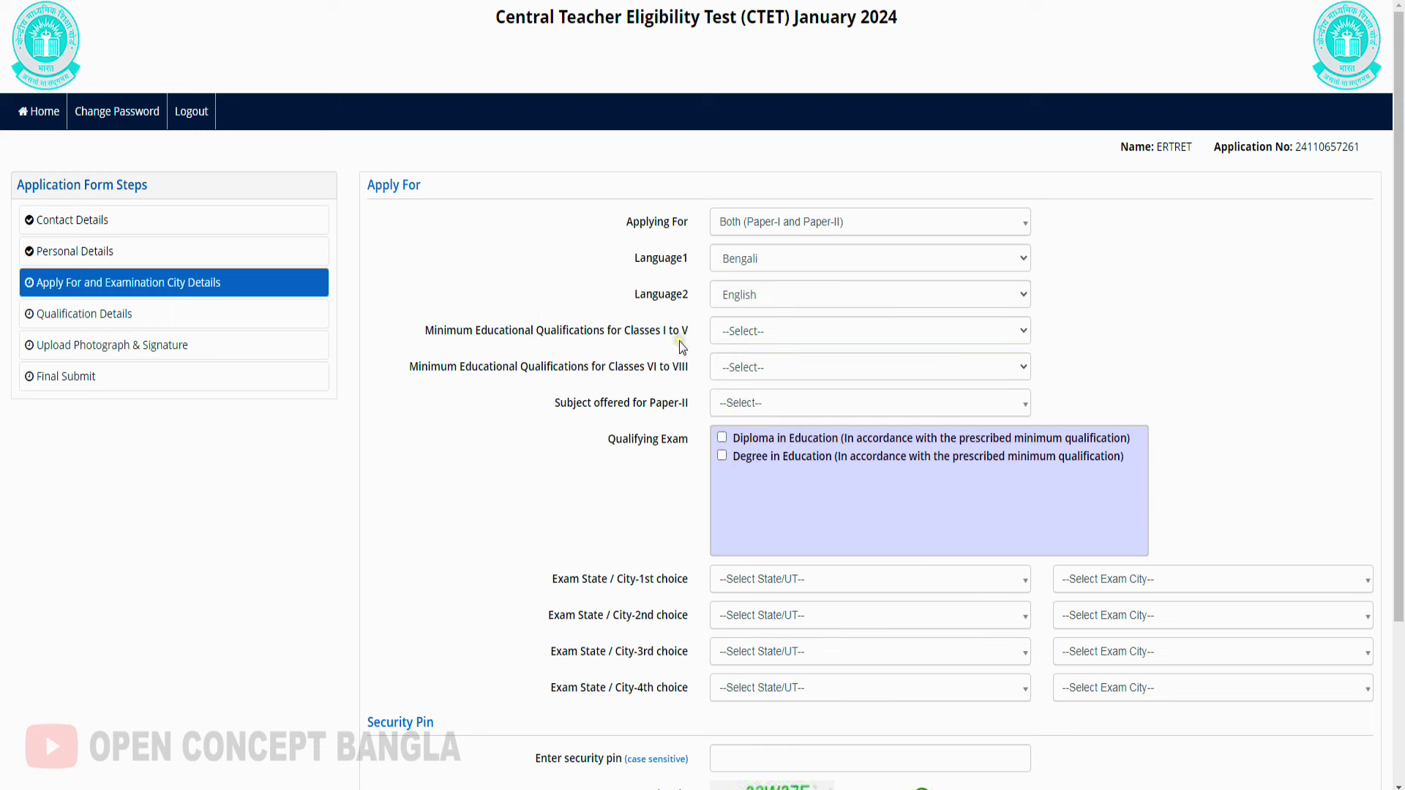
pyautogui.click(785, 335)
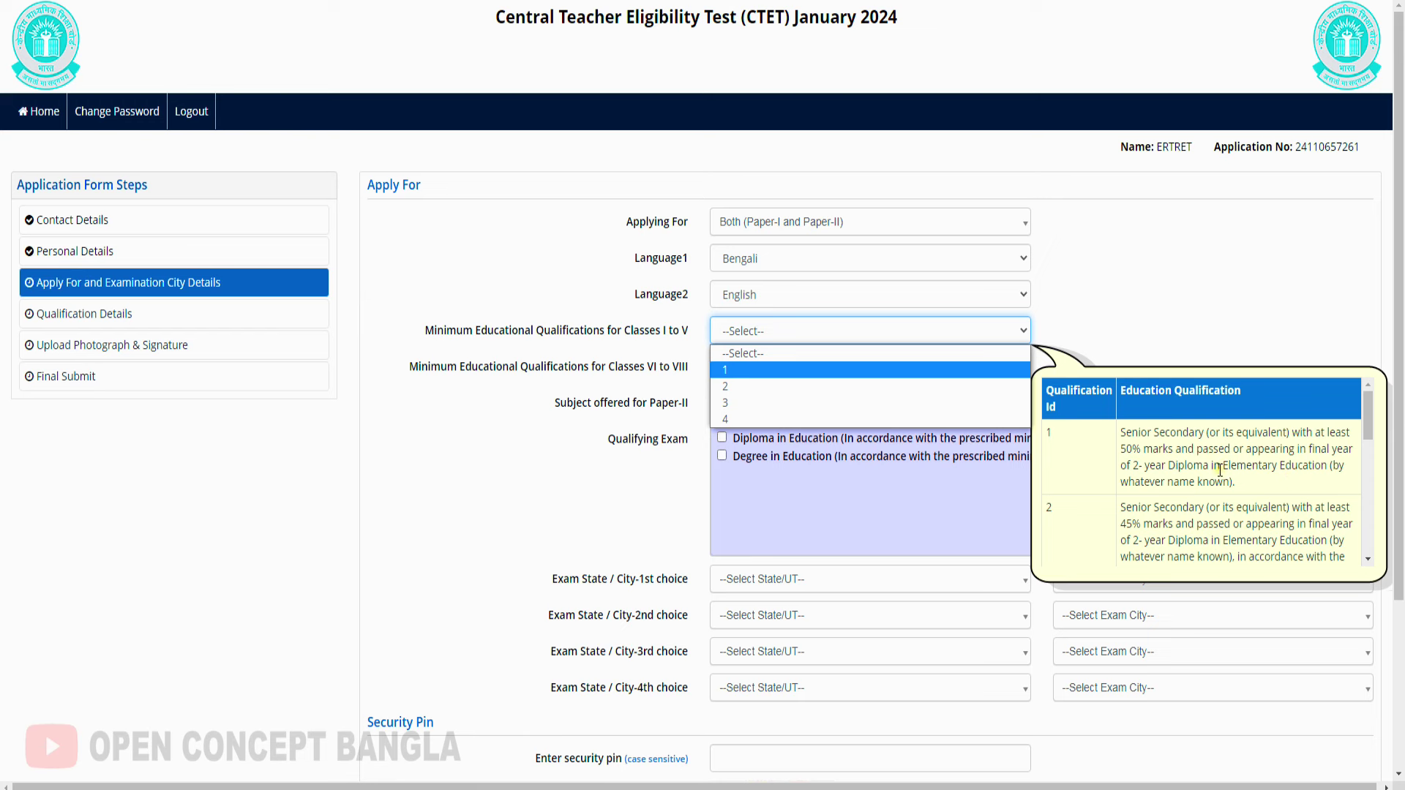
# Set the Classes I to V minimum educational qualification to option 1
pyautogui.scroll(-1, 1220, 470)
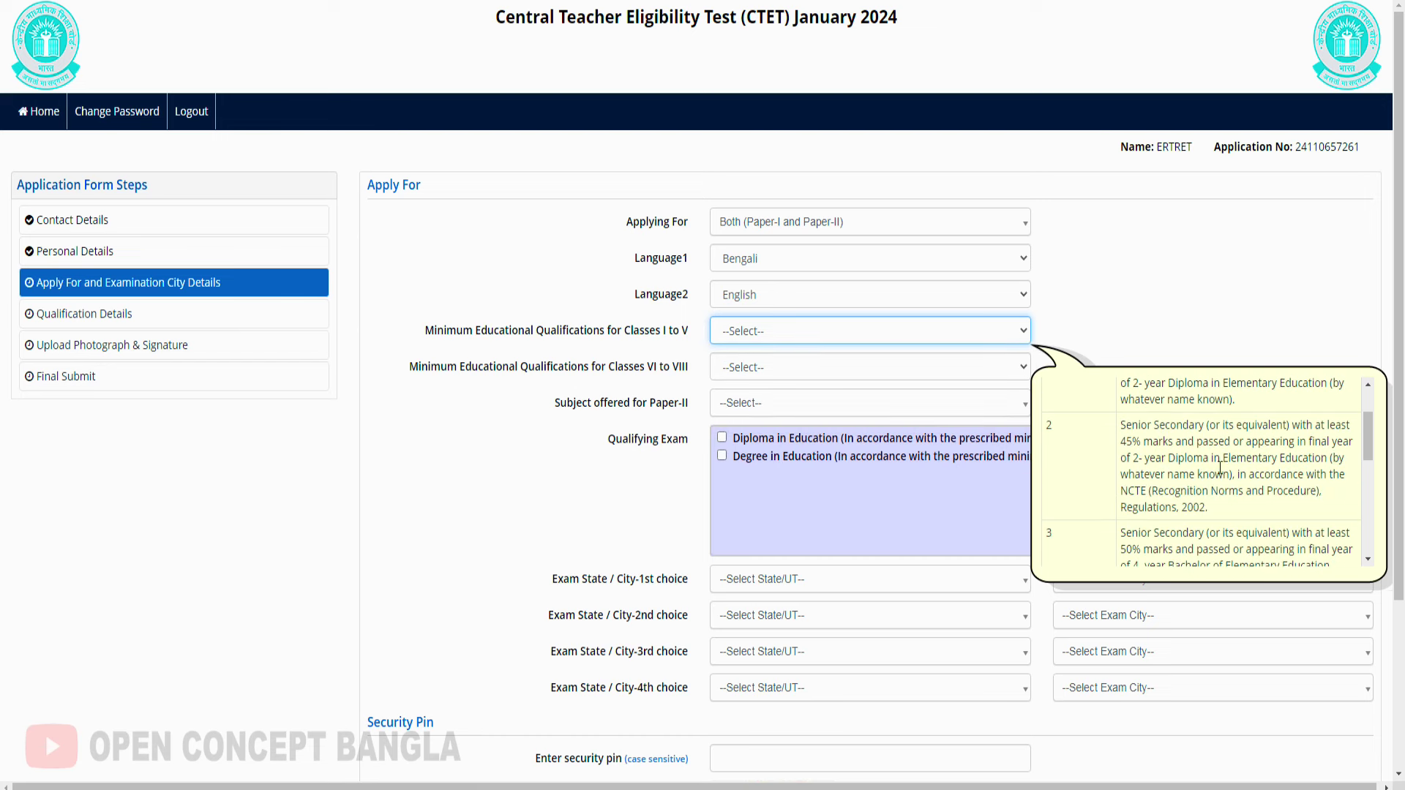
pyautogui.click(784, 333)
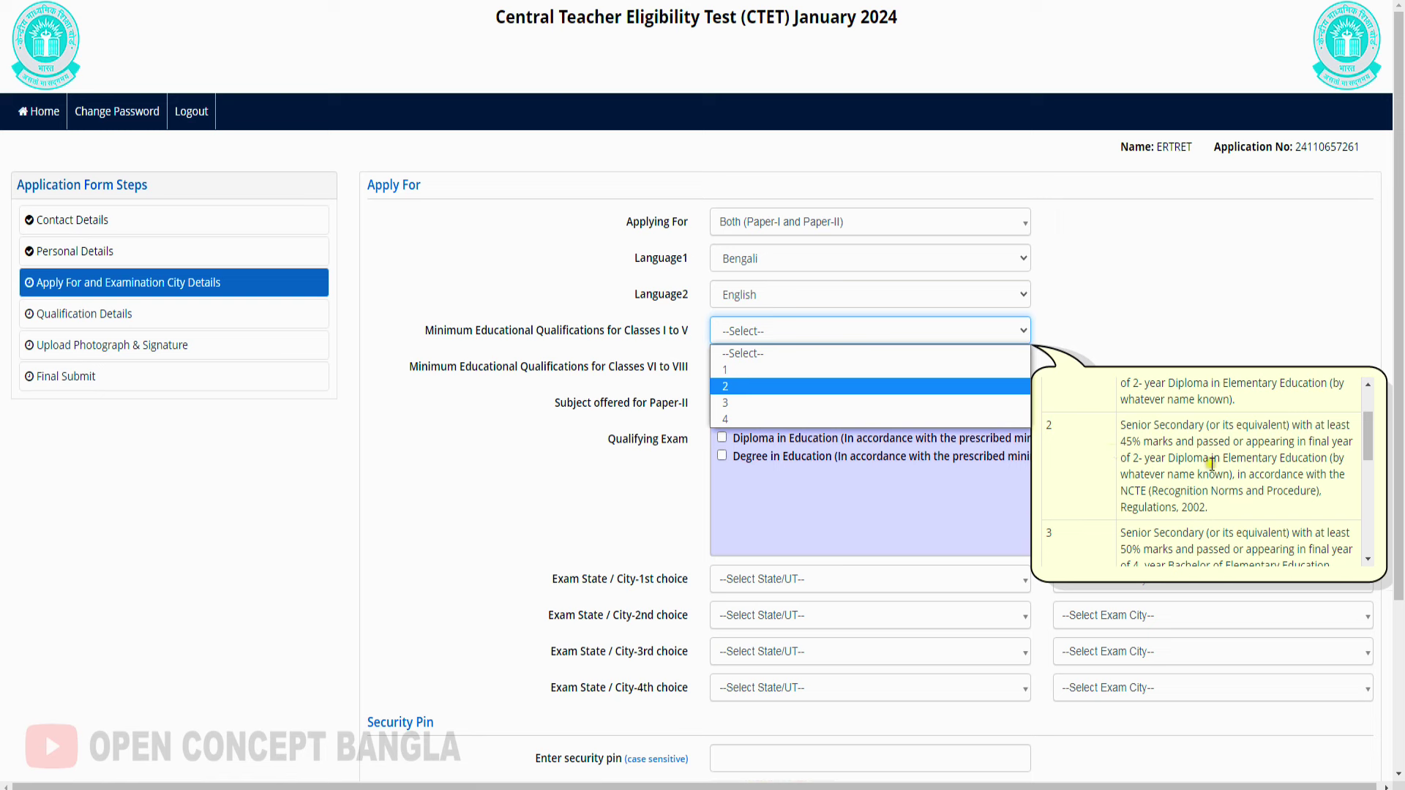
pyautogui.press('Down')
pyautogui.press('Down')
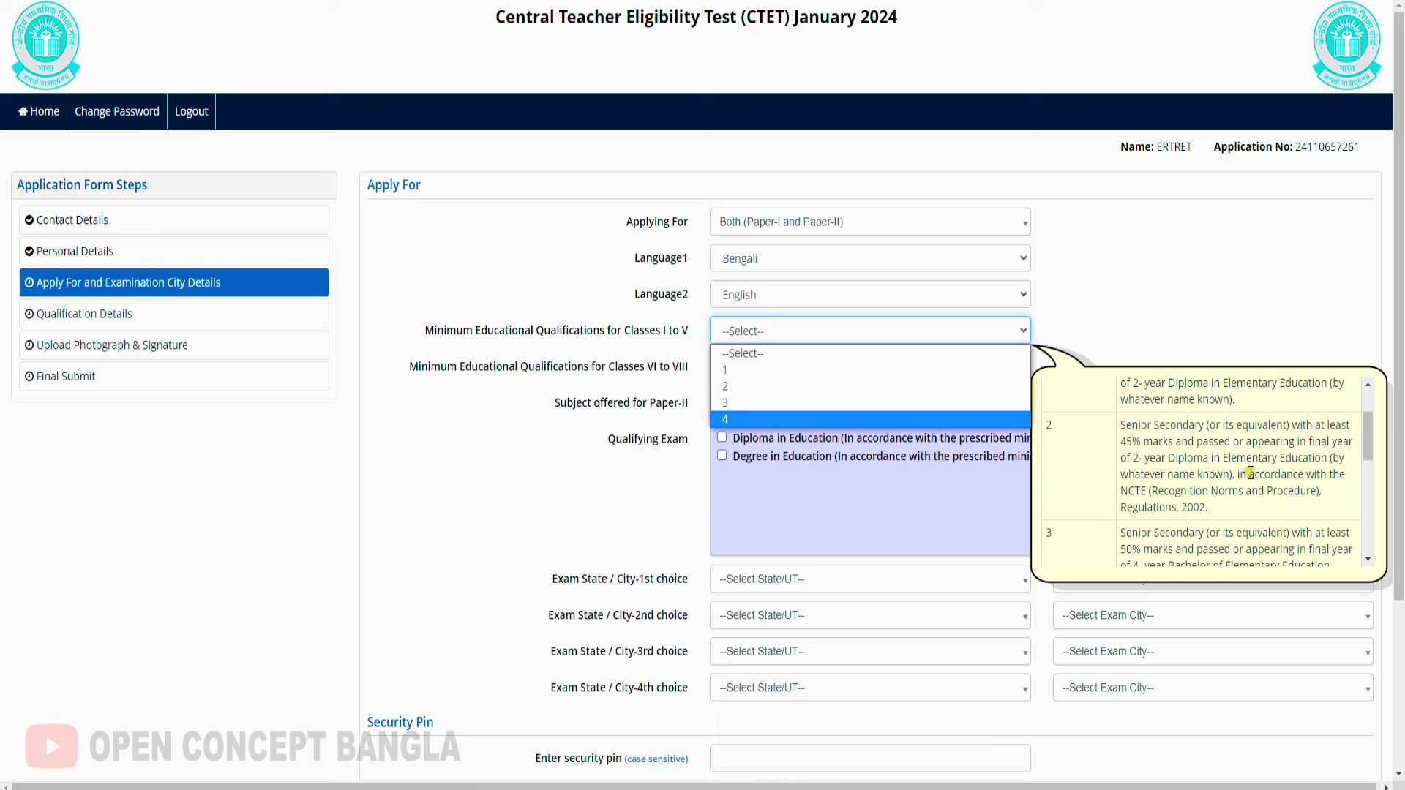
pyautogui.scroll(-2, 1265, 487)
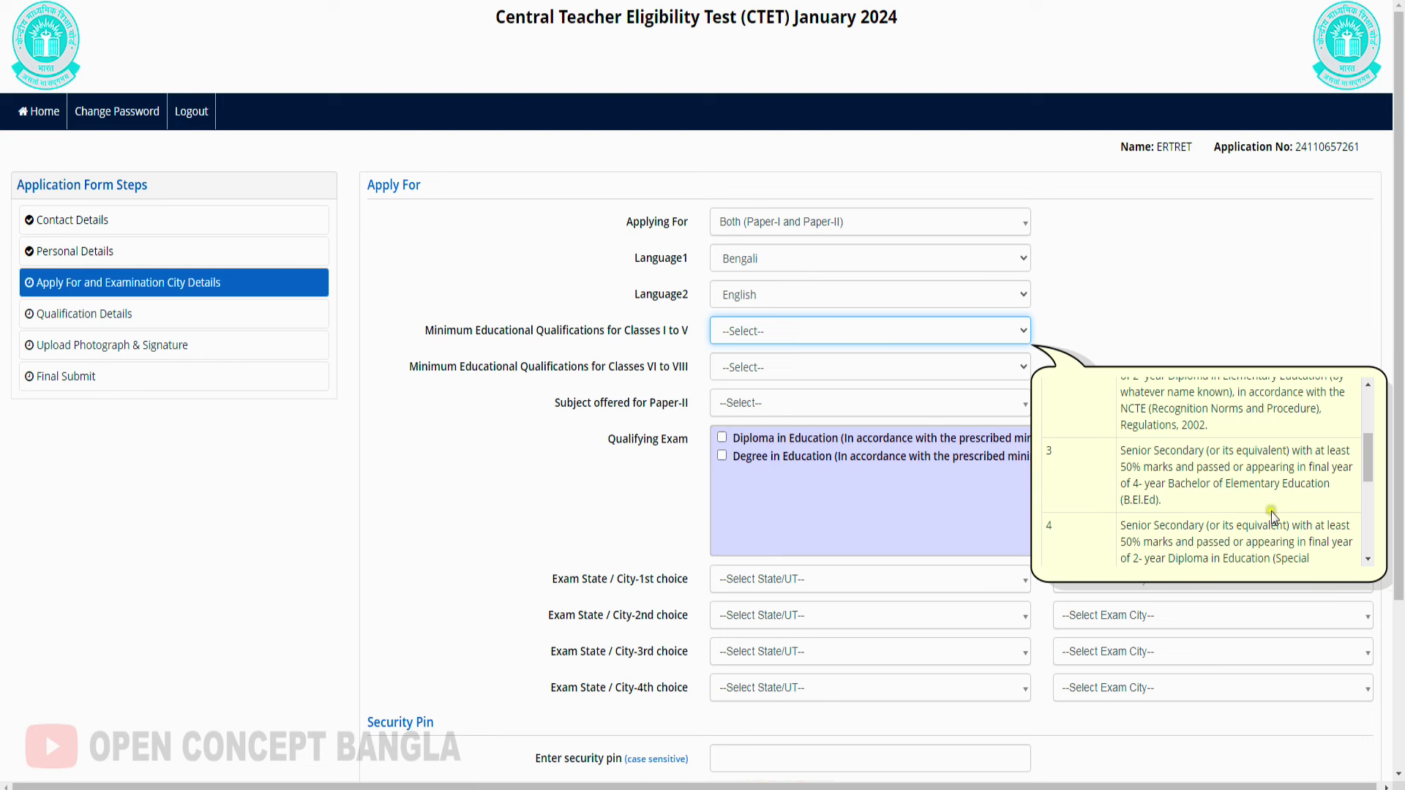
pyautogui.scroll(-1, 1266, 511)
pyautogui.scroll(-5, 1123, 469)
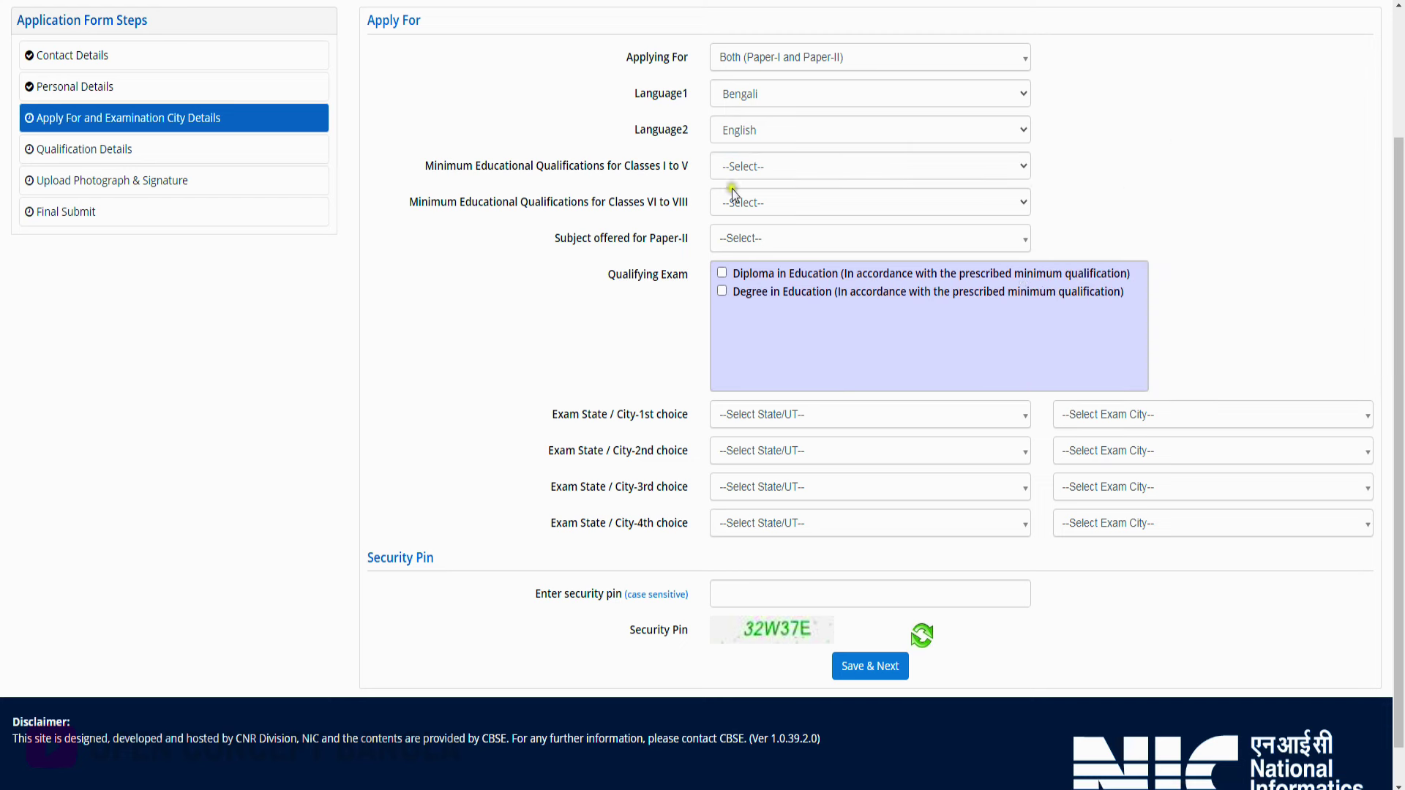
pyautogui.click(774, 168)
pyautogui.click(766, 213)
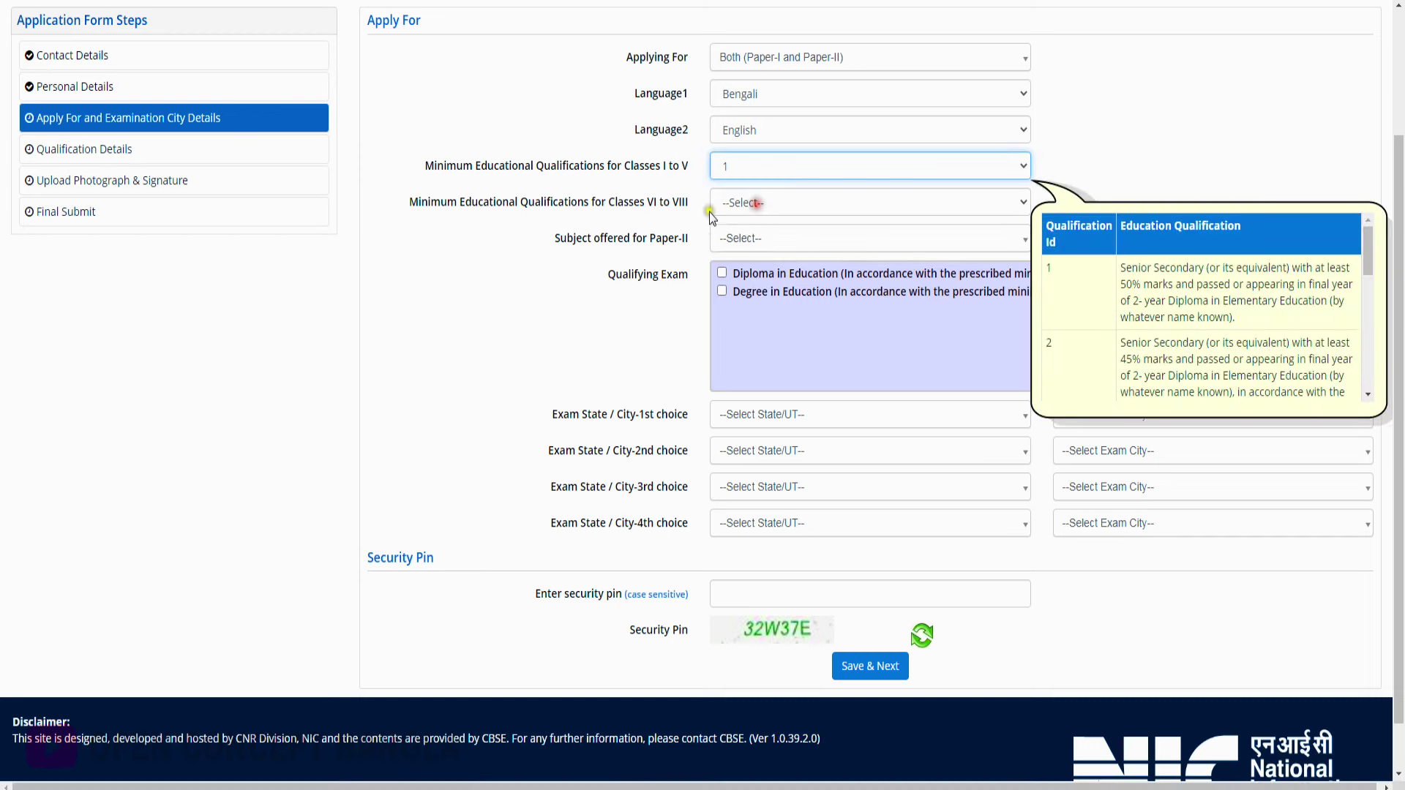
pyautogui.click(749, 205)
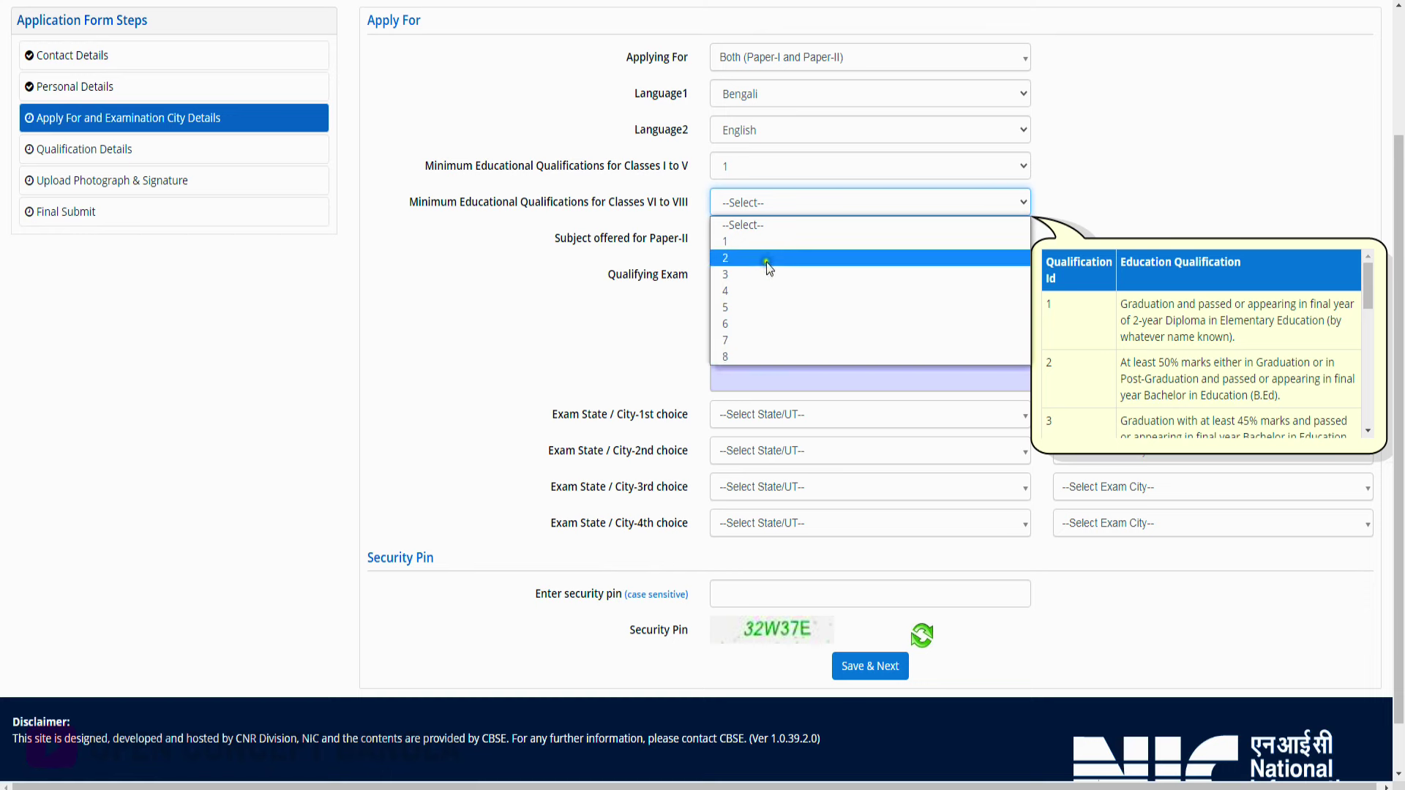
pyautogui.moveTo(1367, 290); pyautogui.dragTo(1368, 352)
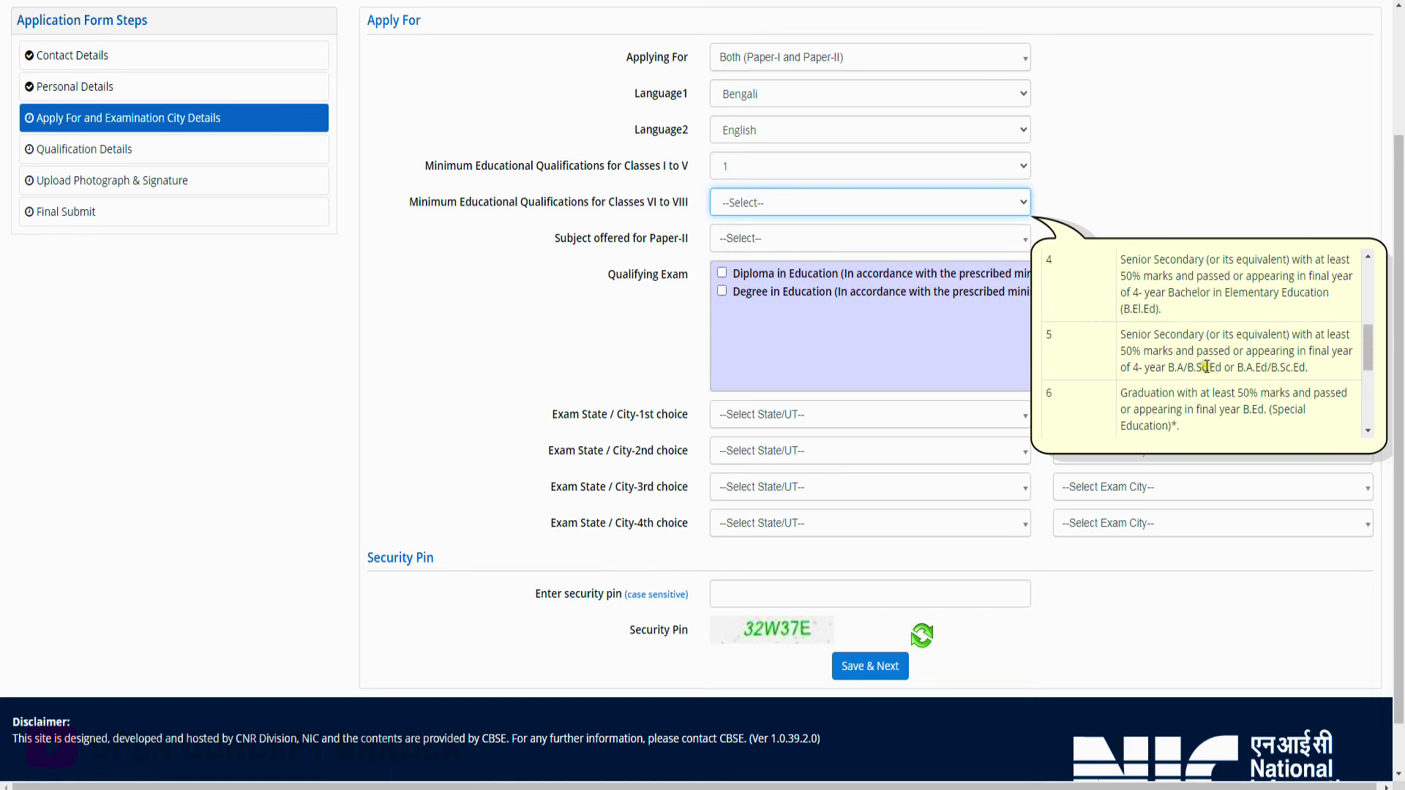
pyautogui.scroll(2, 1206, 367)
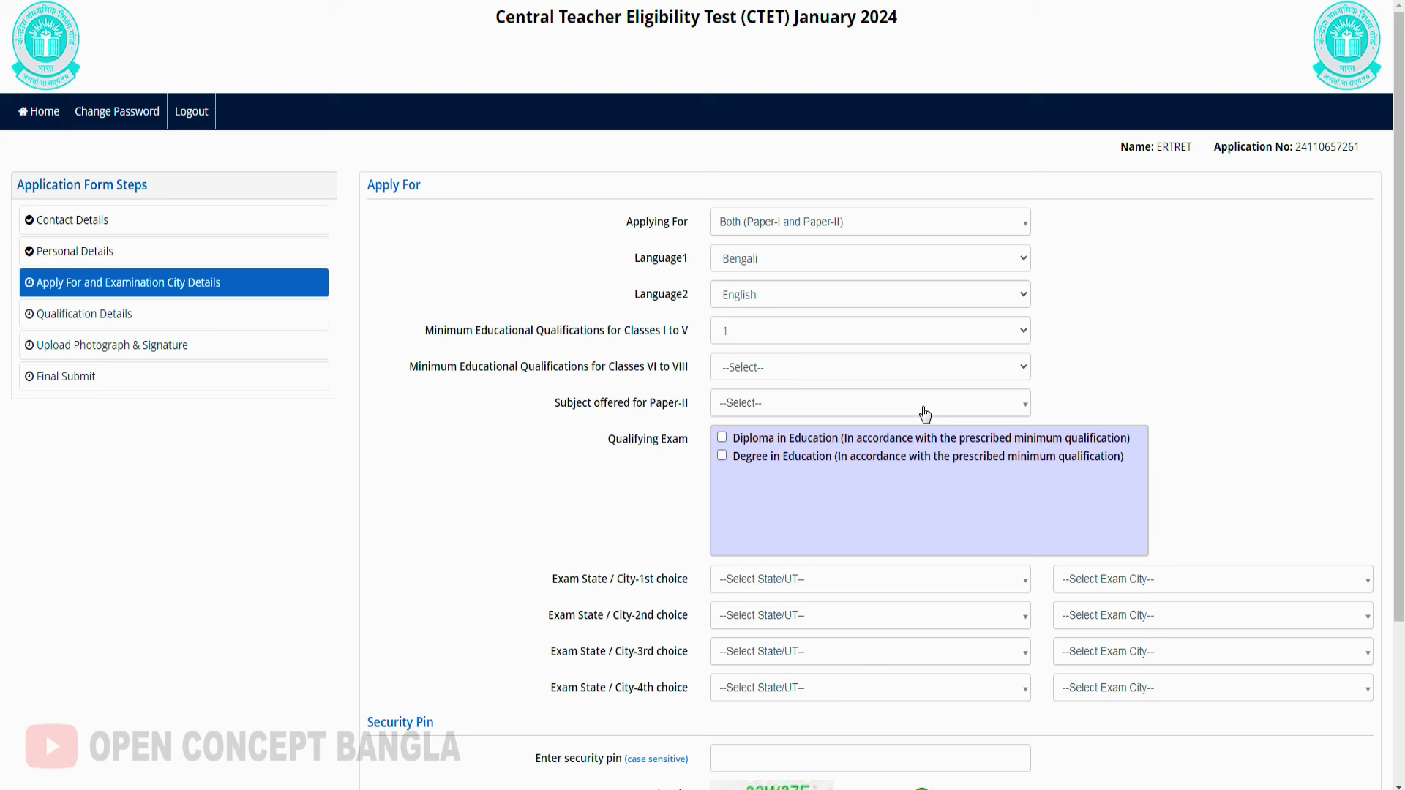
# Set Classes VI to VIII qualification to 5 and Paper-II subject to Social Science
pyautogui.click(816, 371)
pyautogui.click(1201, 315)
pyautogui.click(788, 409)
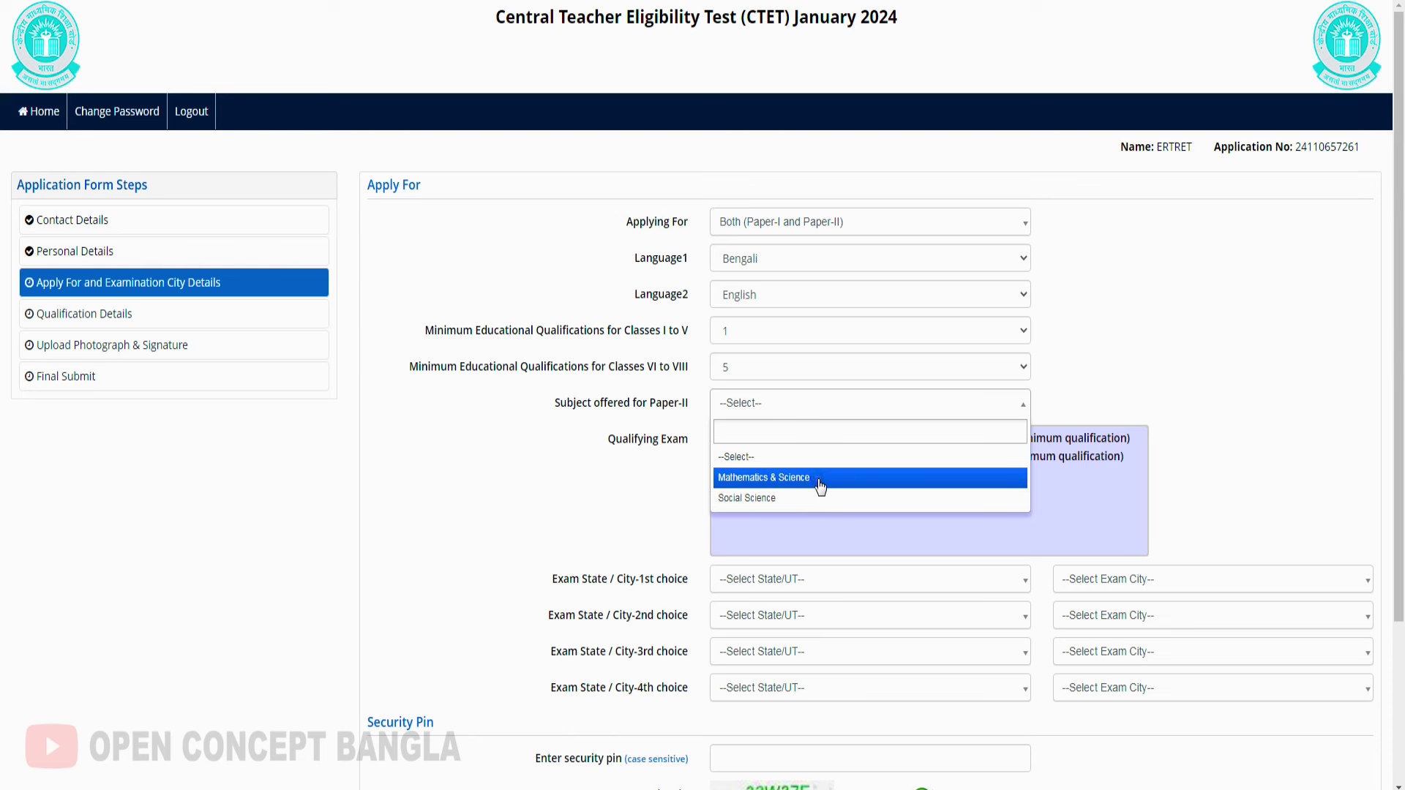
pyautogui.click(751, 499)
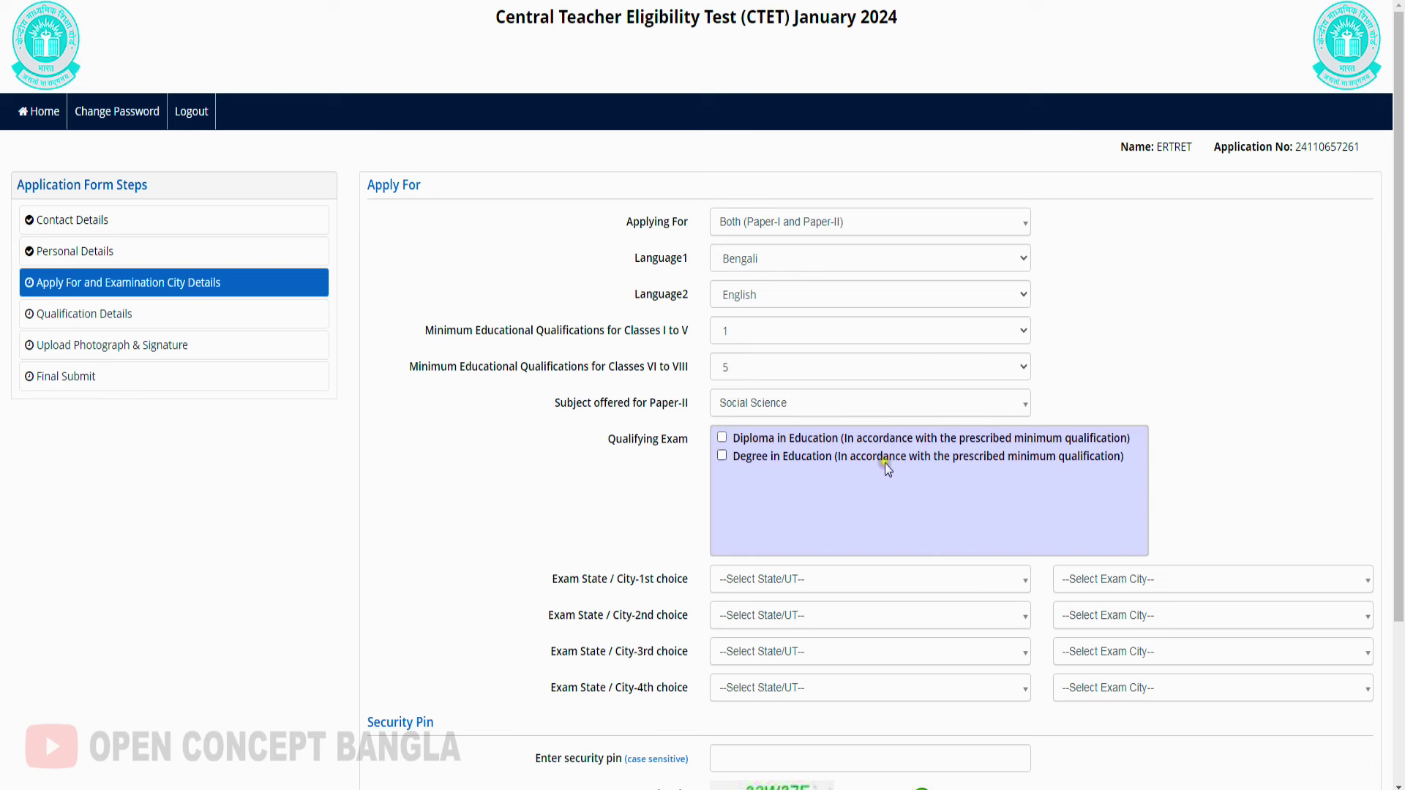
# Choose WEST BENGAL and KOLKATA as the first-choice exam state and city
pyautogui.scroll(-1, 836, 461)
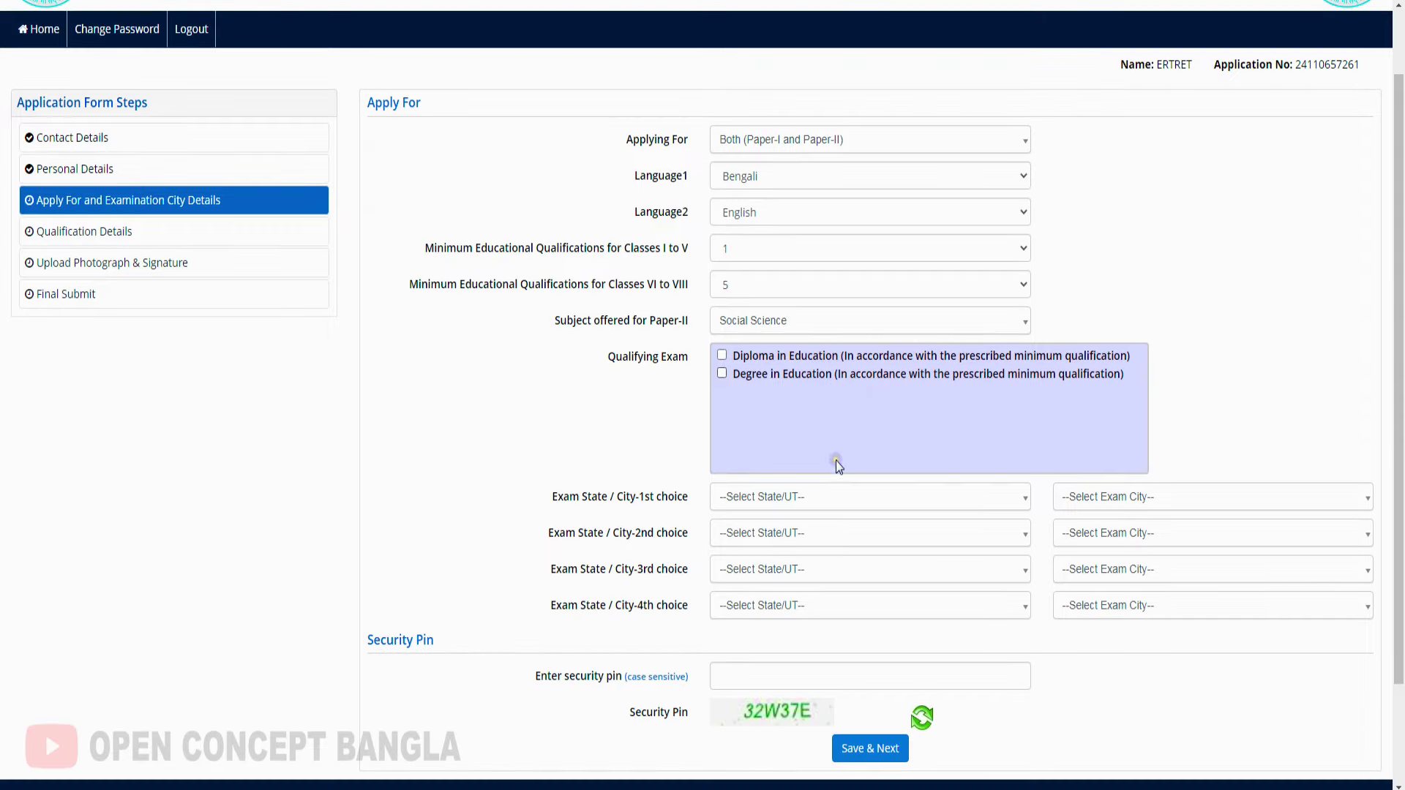
pyautogui.click(766, 499)
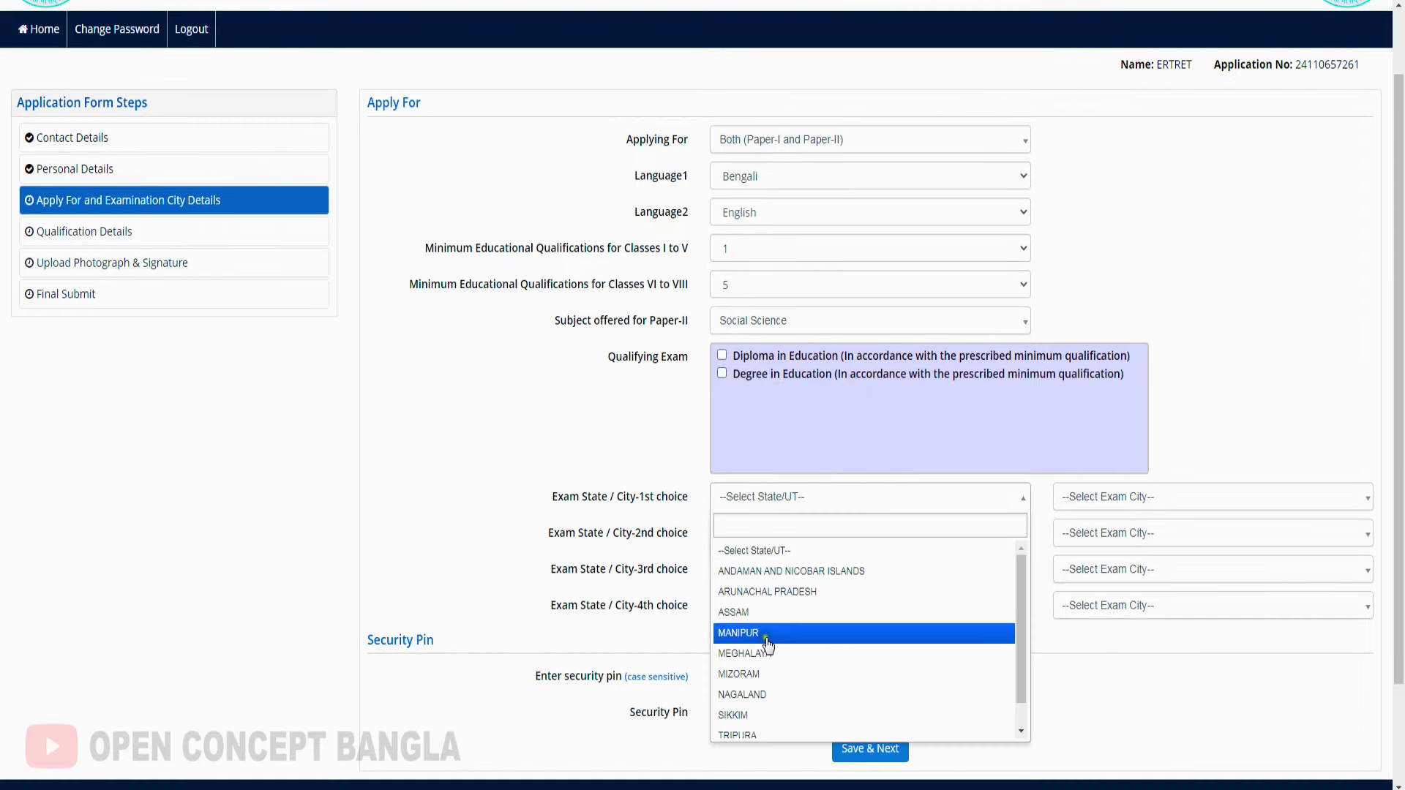
pyautogui.scroll(-2, 770, 652)
pyautogui.click(774, 714)
pyautogui.click(769, 498)
pyautogui.scroll(-1, 806, 695)
pyautogui.click(797, 727)
pyautogui.click(1101, 497)
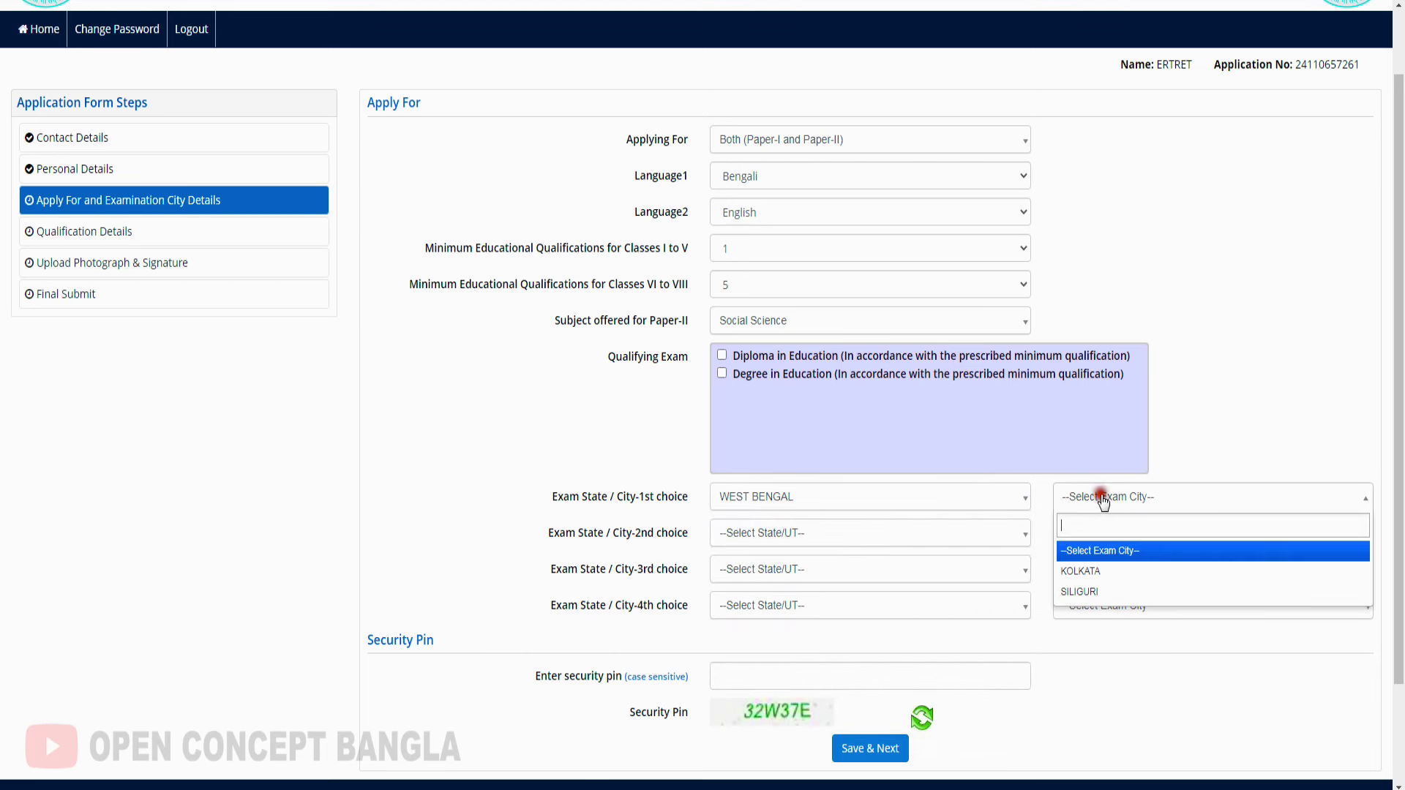
pyautogui.click(1099, 579)
# Choose MEGHALAYA as the second-choice exam state and review the city lists
pyautogui.click(812, 534)
pyautogui.click(820, 688)
pyautogui.click(1107, 534)
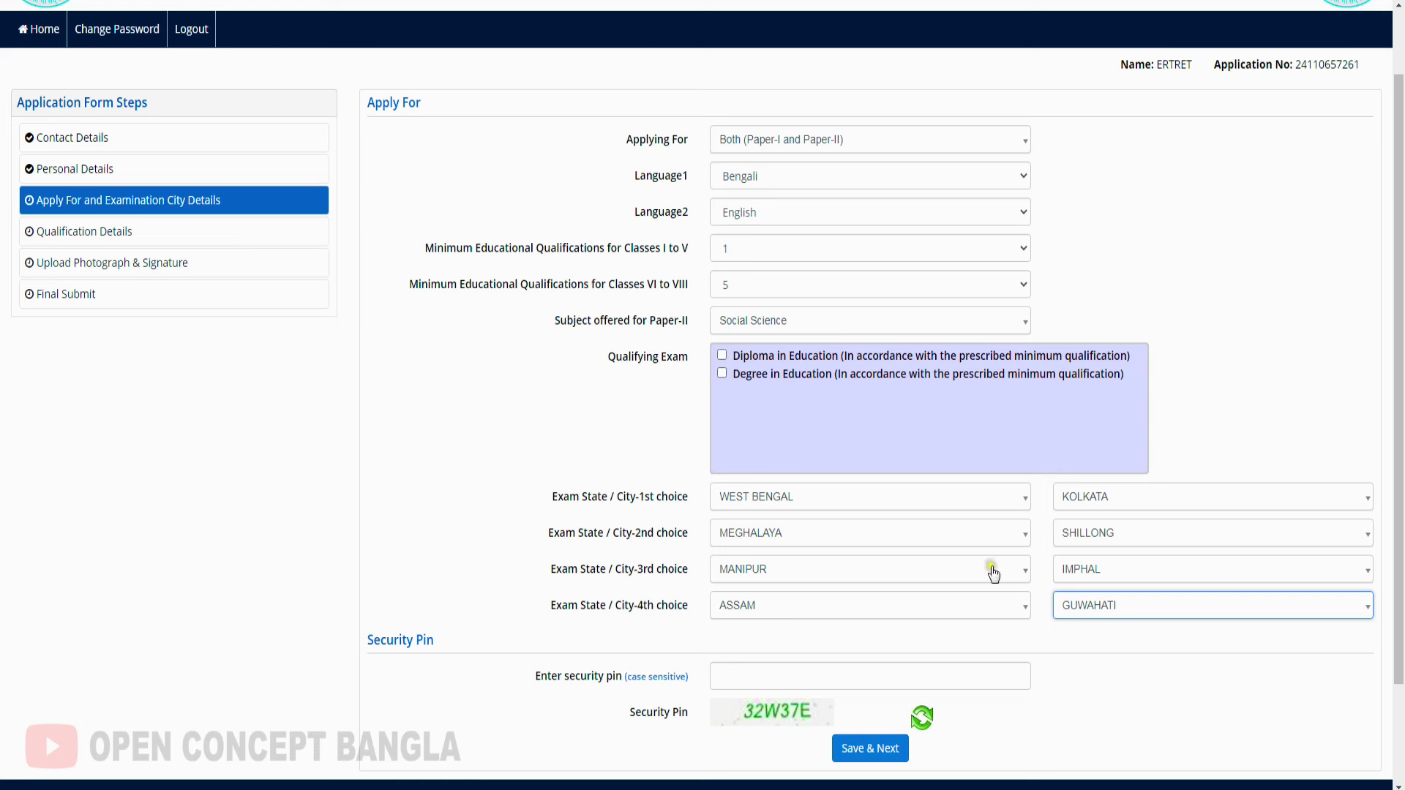
pyautogui.click(1082, 497)
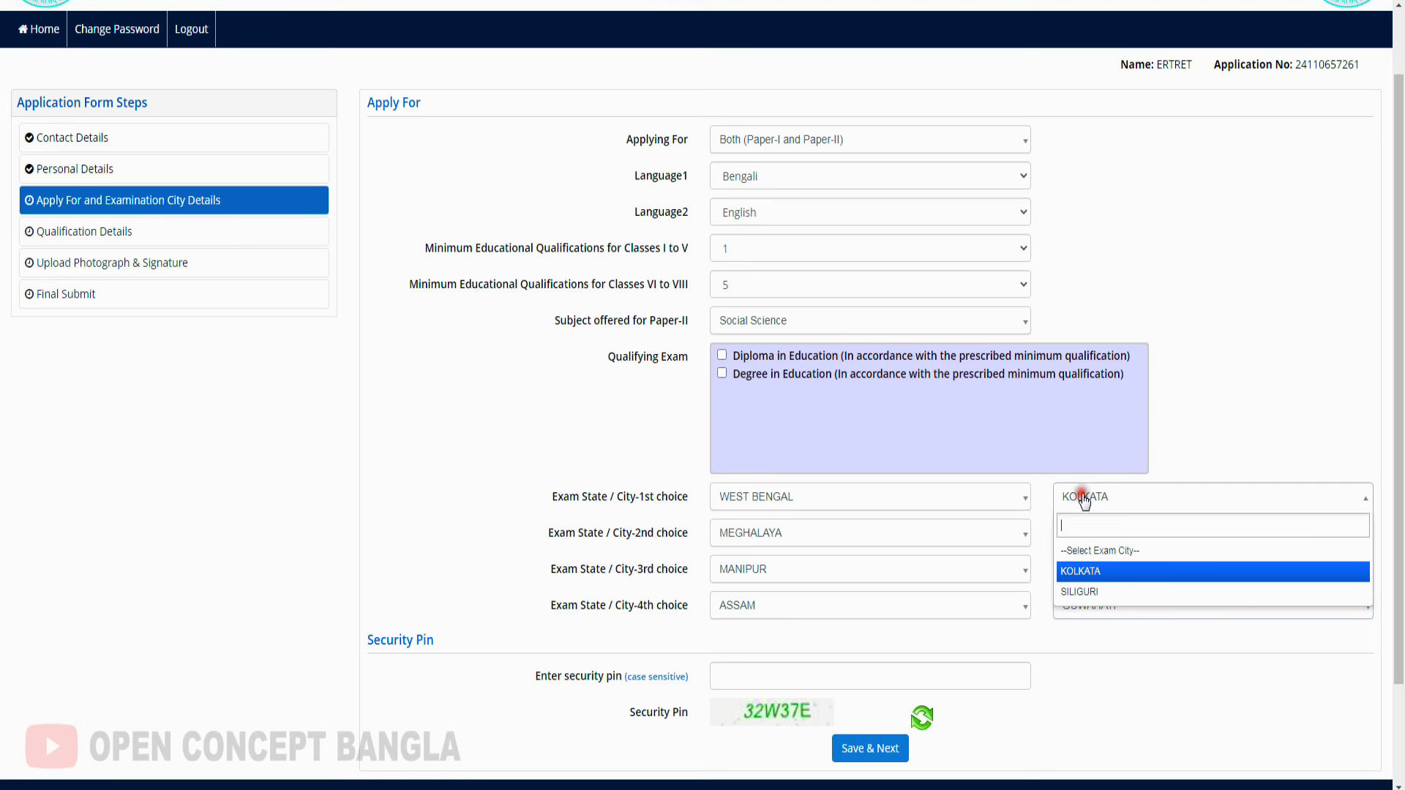
pyautogui.click(1231, 446)
# Enter the security pin and save the exam choices
pyautogui.scroll(-1, 1032, 577)
pyautogui.scroll(-3, 1030, 573)
pyautogui.click(759, 547)
pyautogui.write('32')
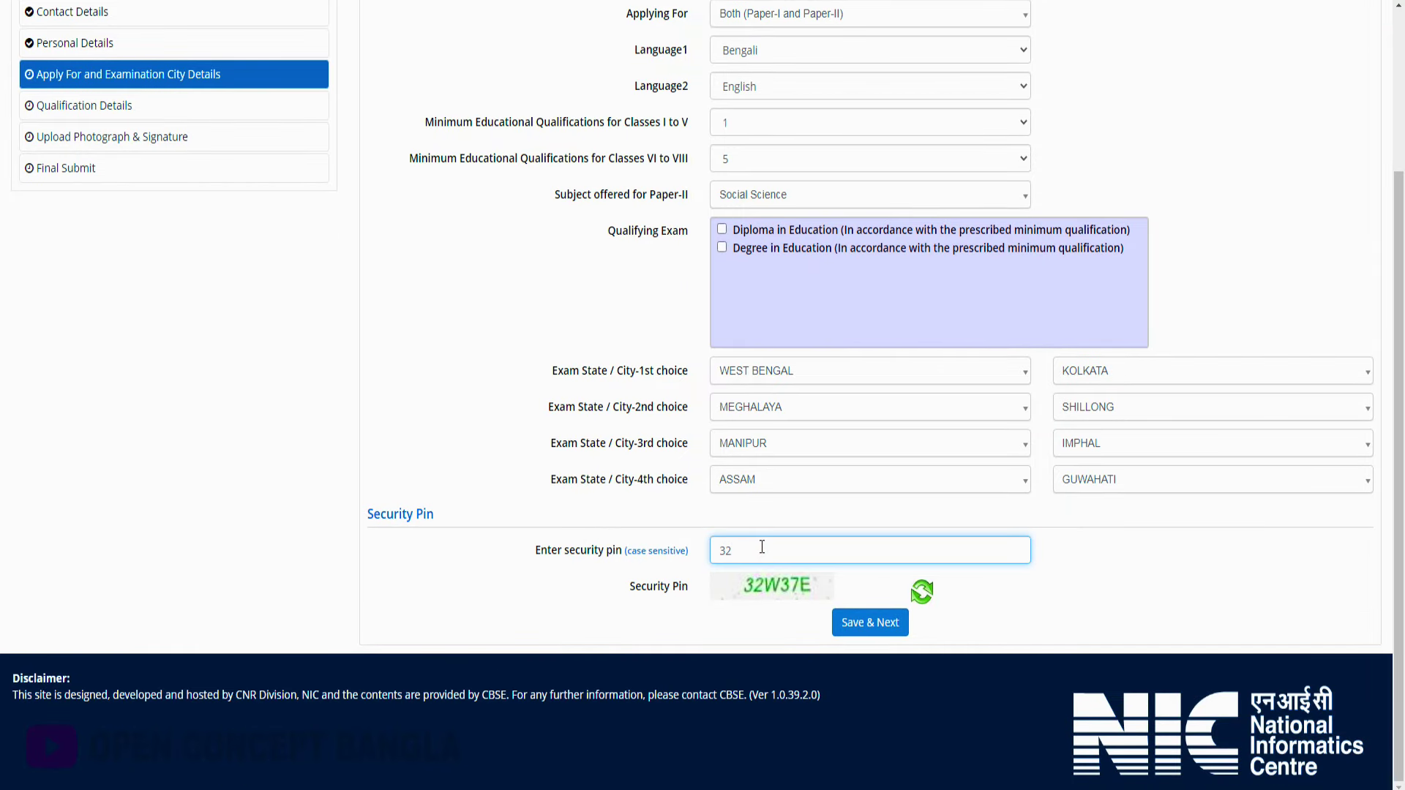
pyautogui.write('W37E')
pyautogui.click(880, 628)
# Mark the diploma as passed in 2021 with course Education/Elementry Education etc
pyautogui.click(477, 283)
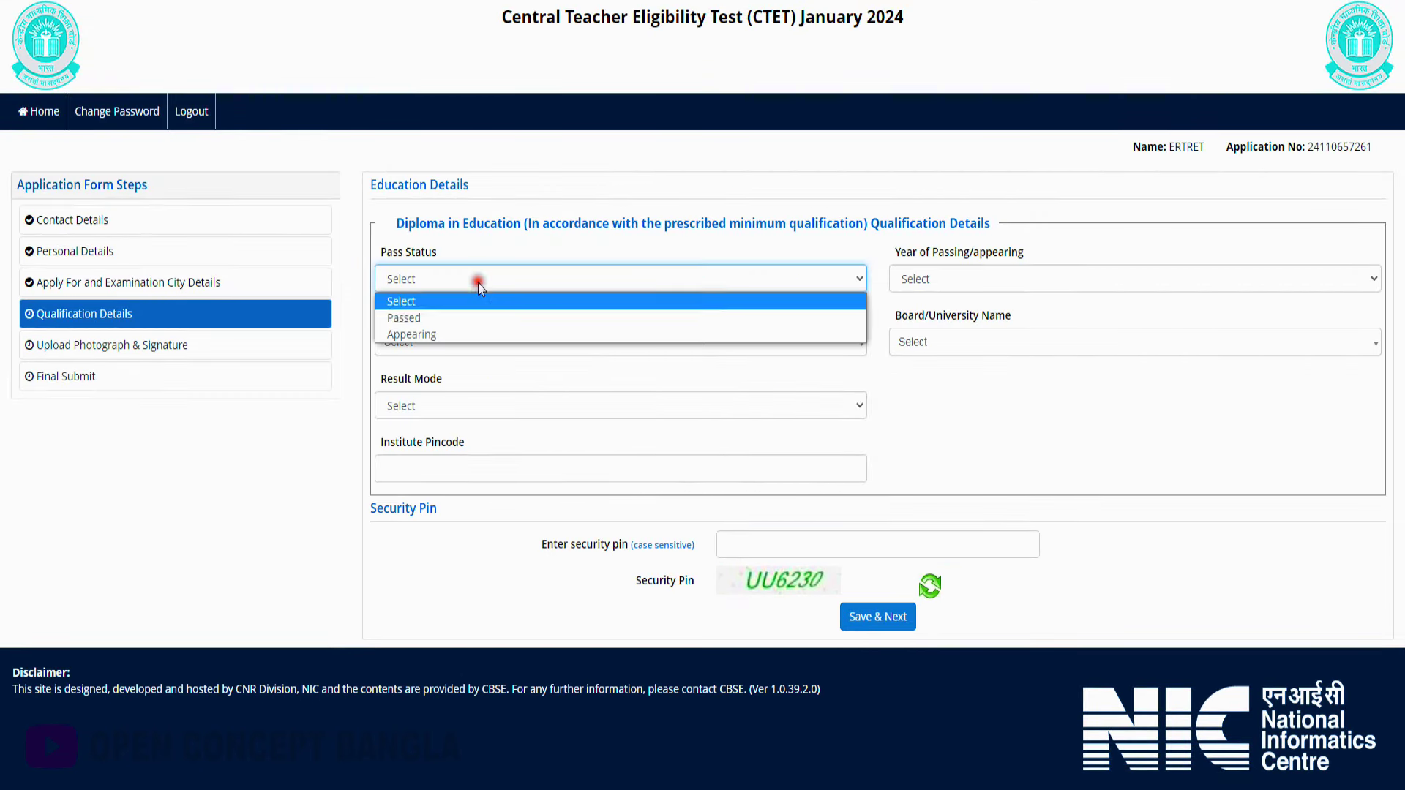
pyautogui.click(427, 318)
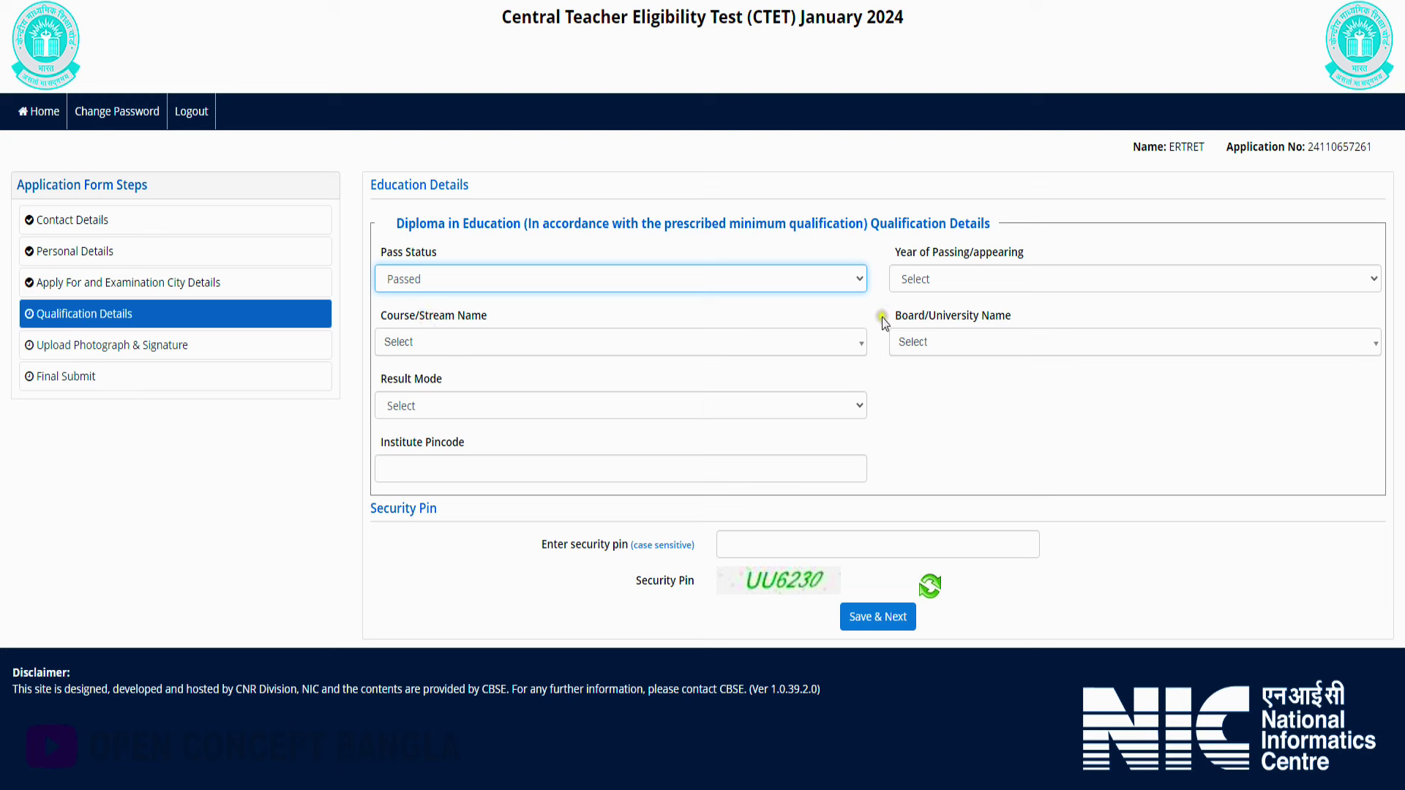
pyautogui.click(1031, 281)
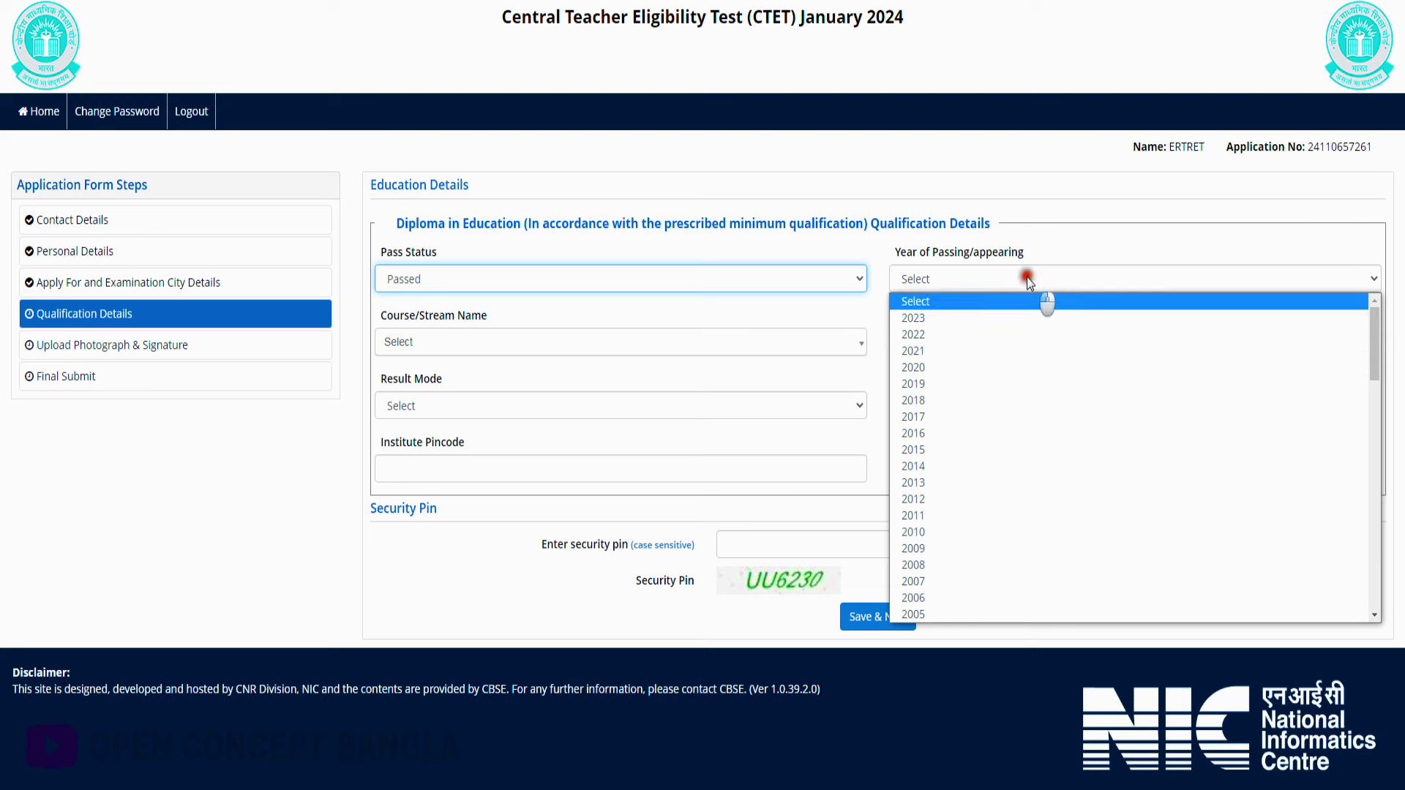
pyautogui.click(931, 355)
pyautogui.click(508, 352)
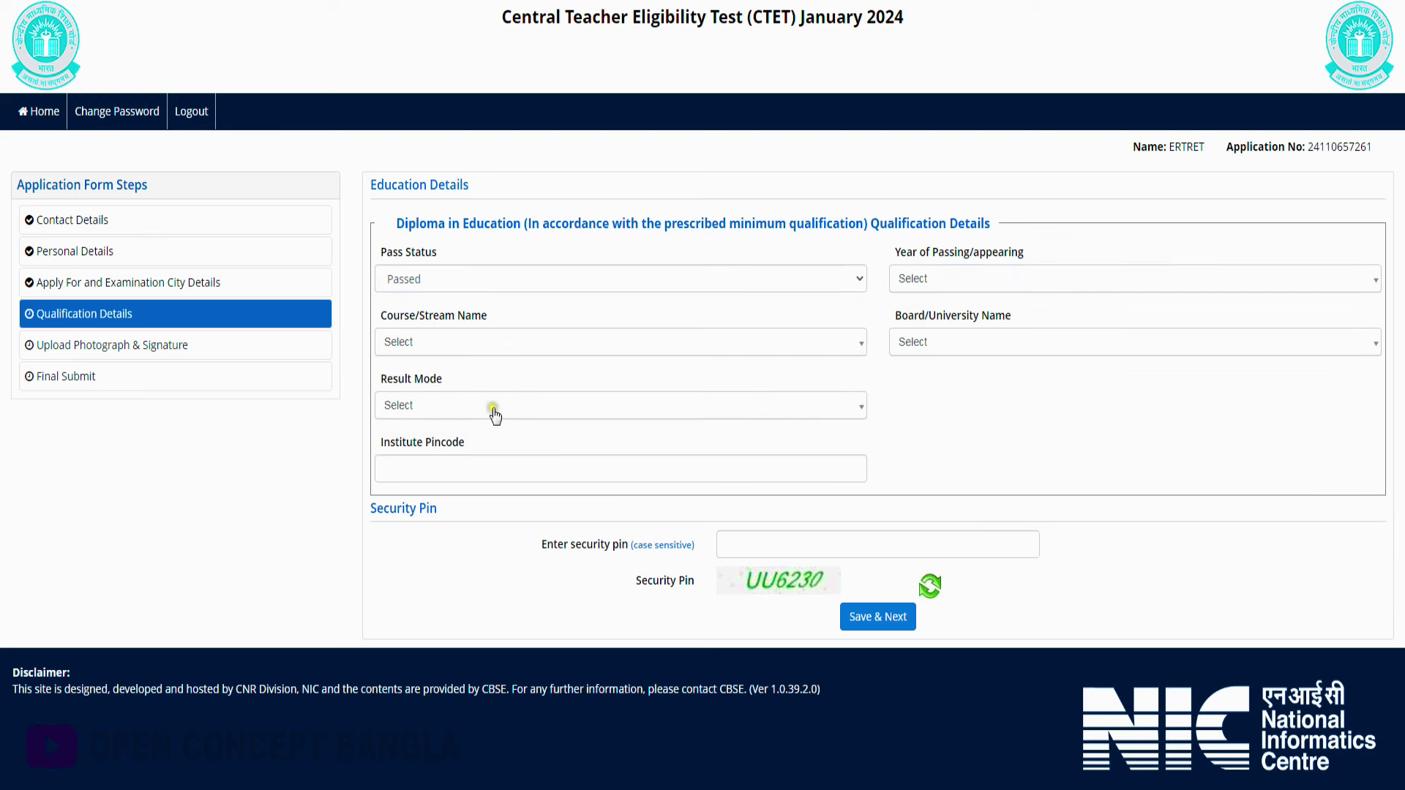
pyautogui.click(433, 344)
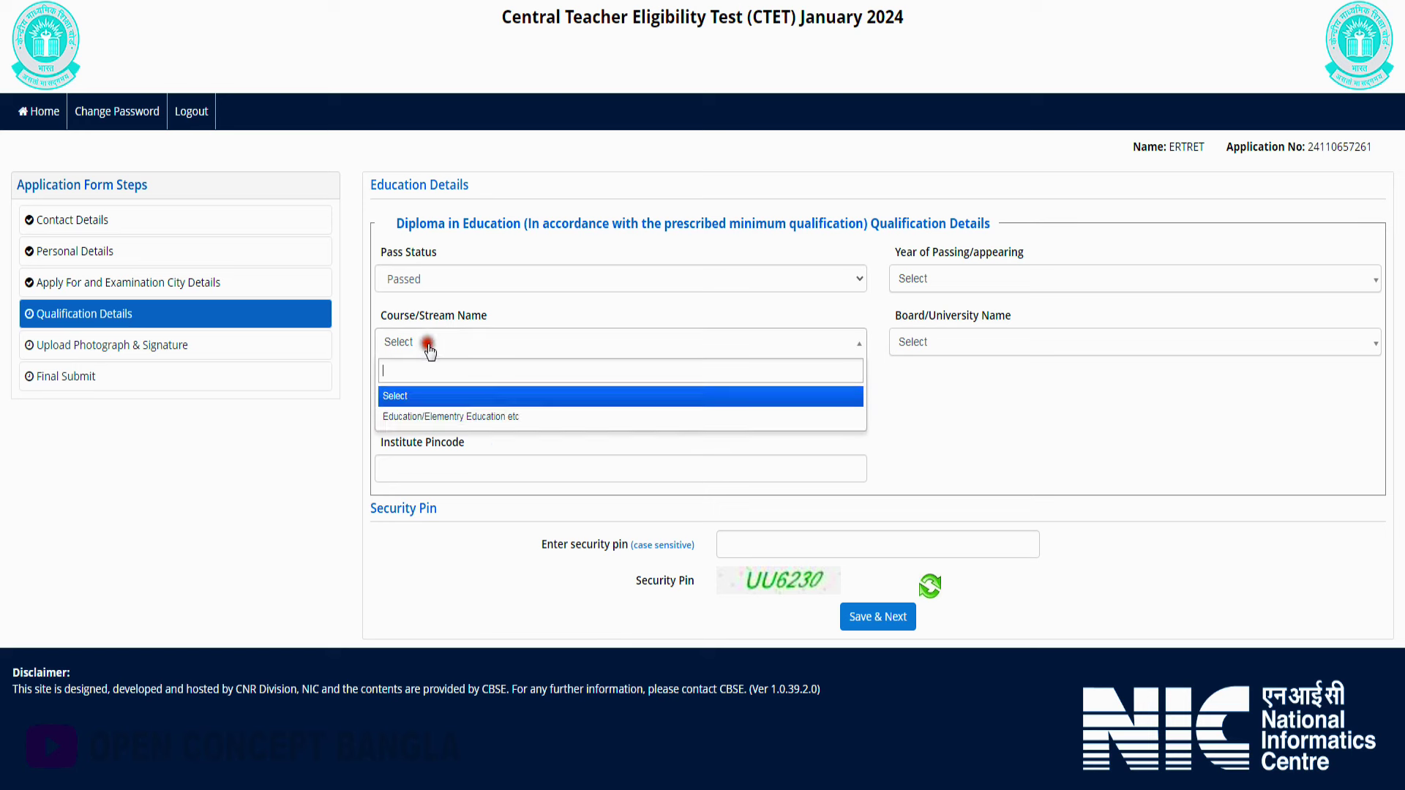
pyautogui.click(431, 415)
# Set the Jagatballavpur district institute as board, result as percentage, 600 of 800 marks
pyautogui.click(924, 349)
pyautogui.click(924, 348)
pyautogui.click(952, 415)
pyautogui.click(433, 443)
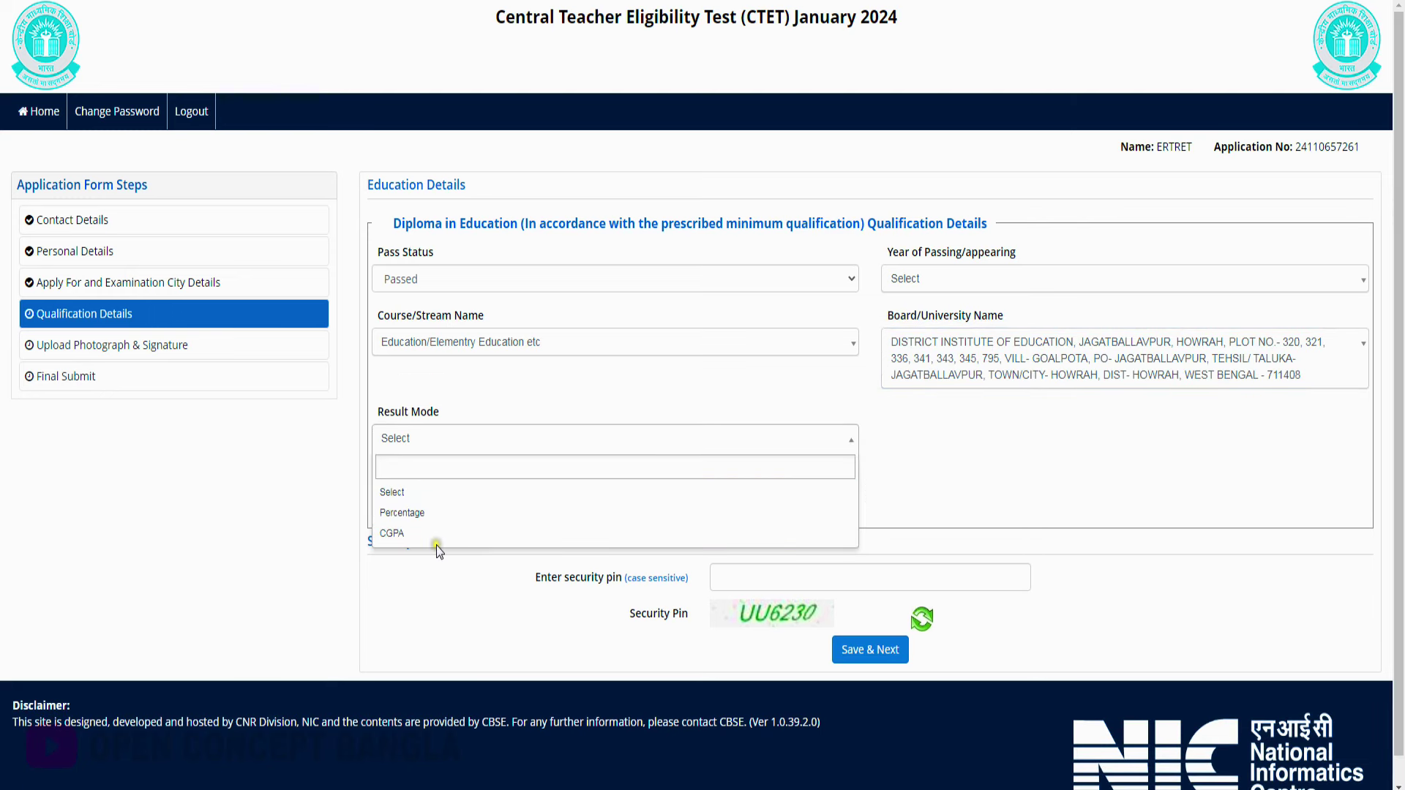
pyautogui.click(438, 514)
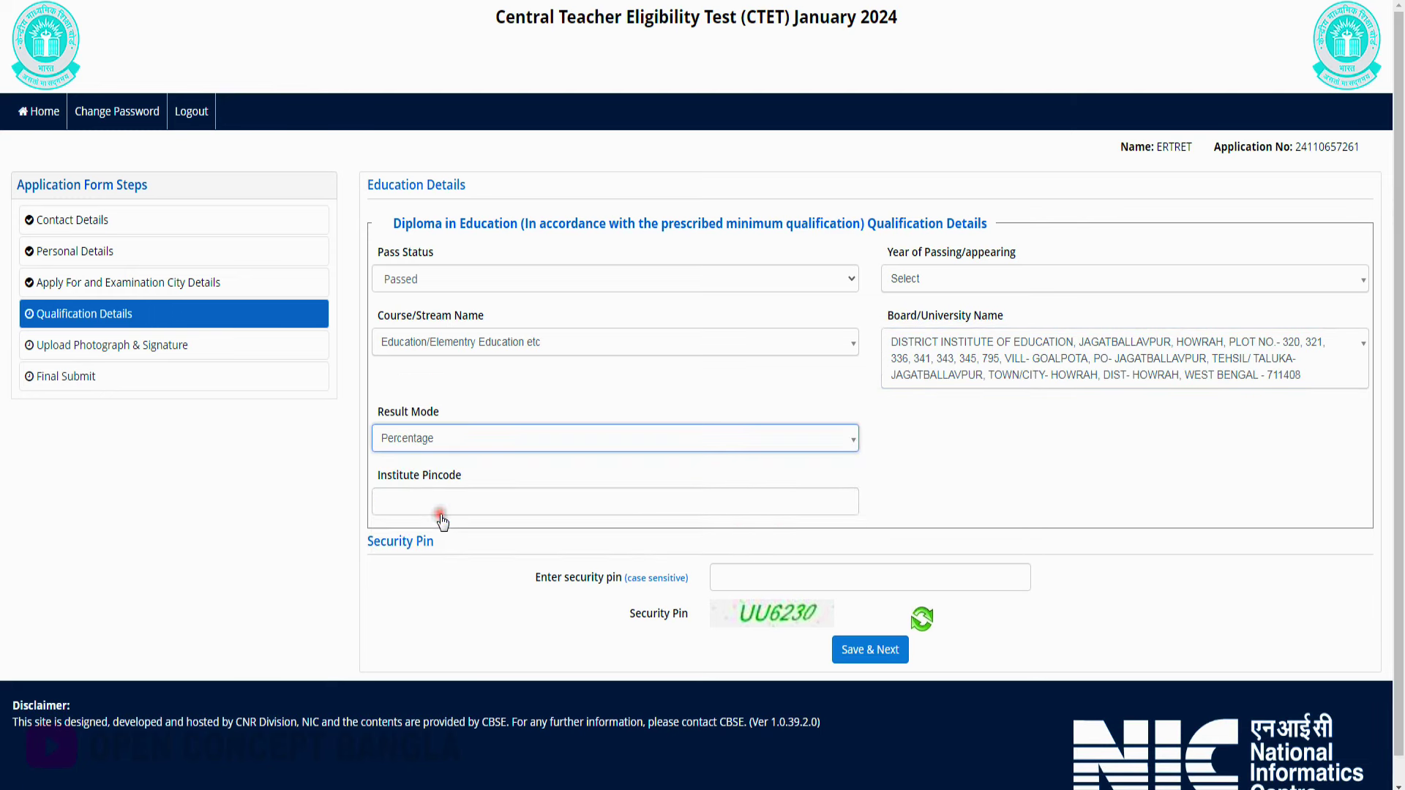
pyautogui.click(512, 510)
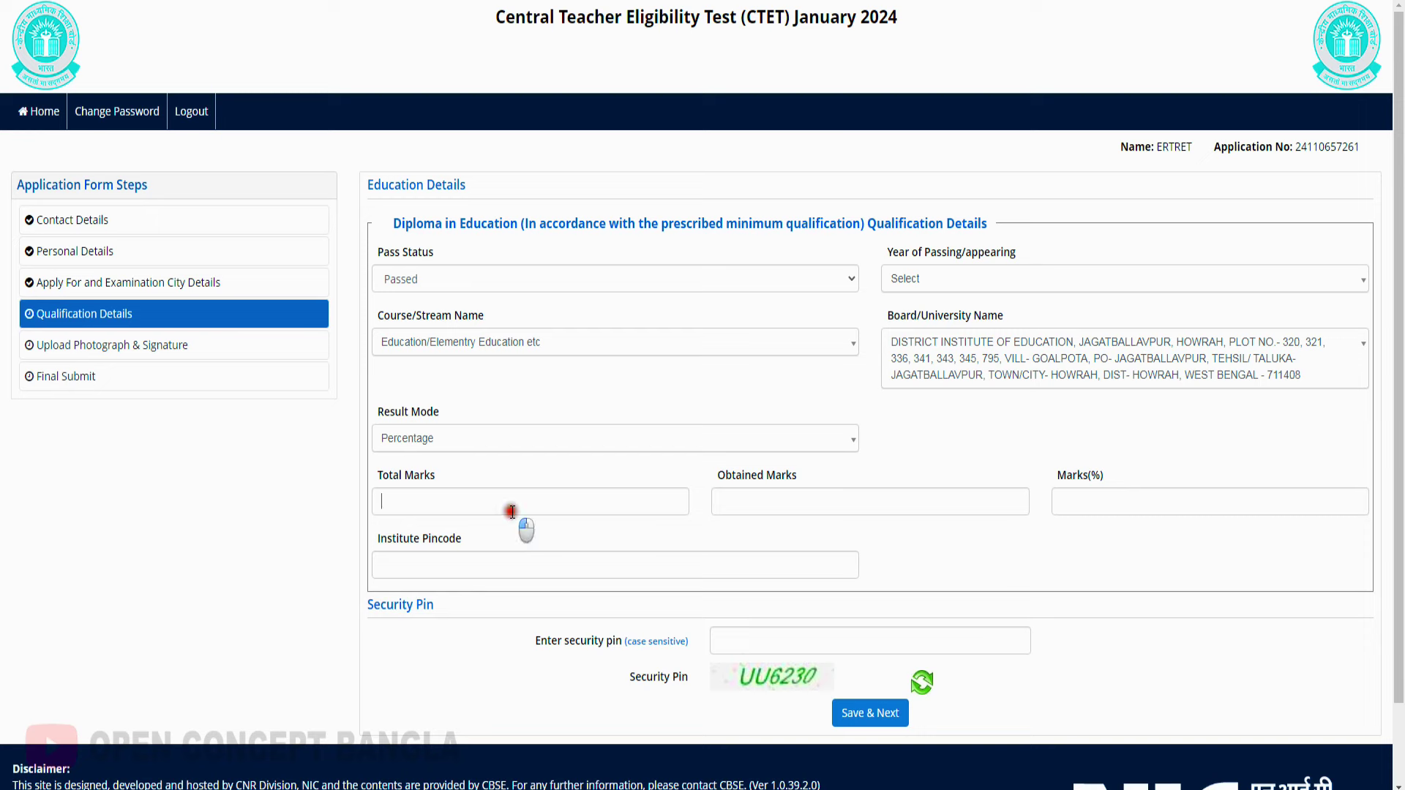
pyautogui.write('800')
pyautogui.click(873, 509)
pyautogui.write('600')
pyautogui.click(1138, 503)
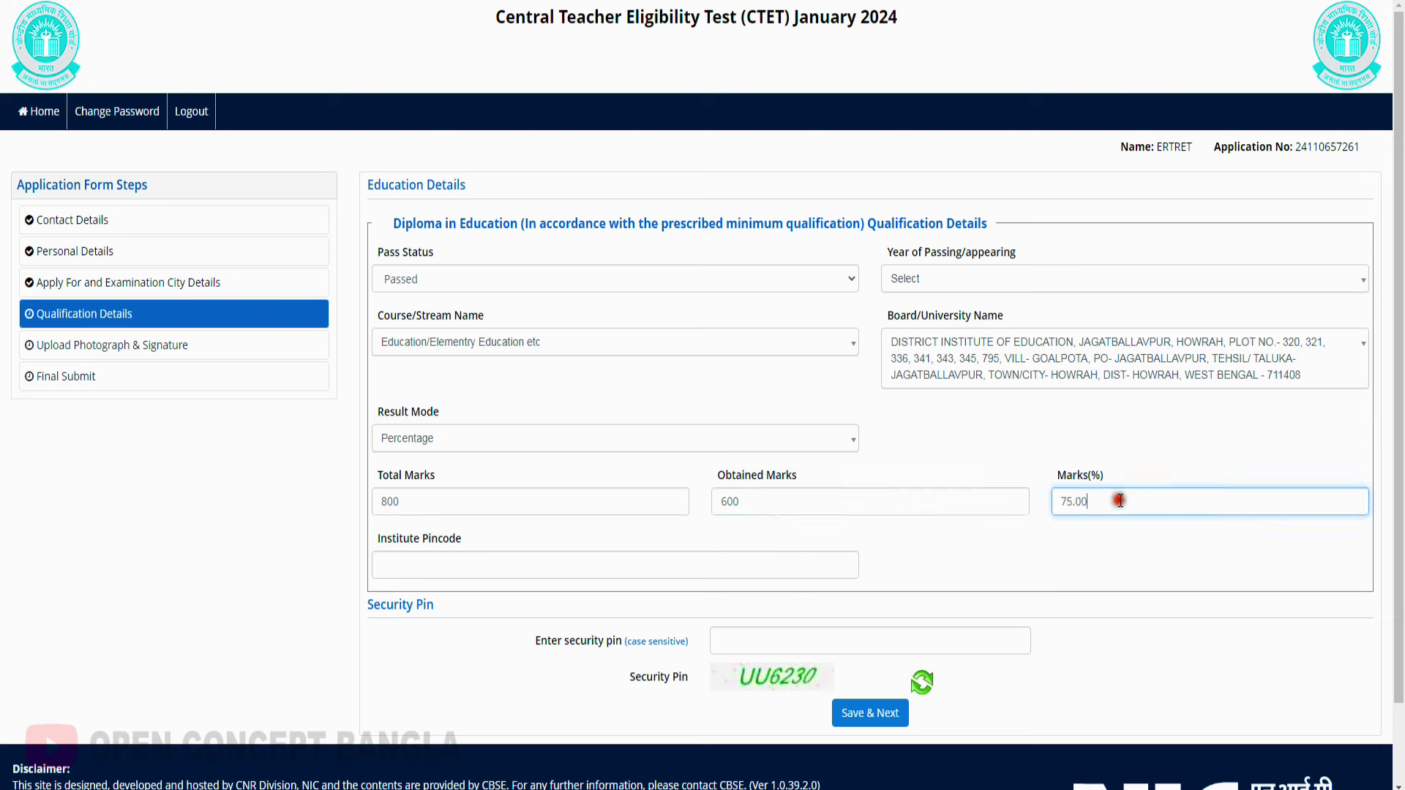
# Enter the institute pincode and security pin, then save the qualification details
pyautogui.click(467, 568)
pyautogui.write('895605')
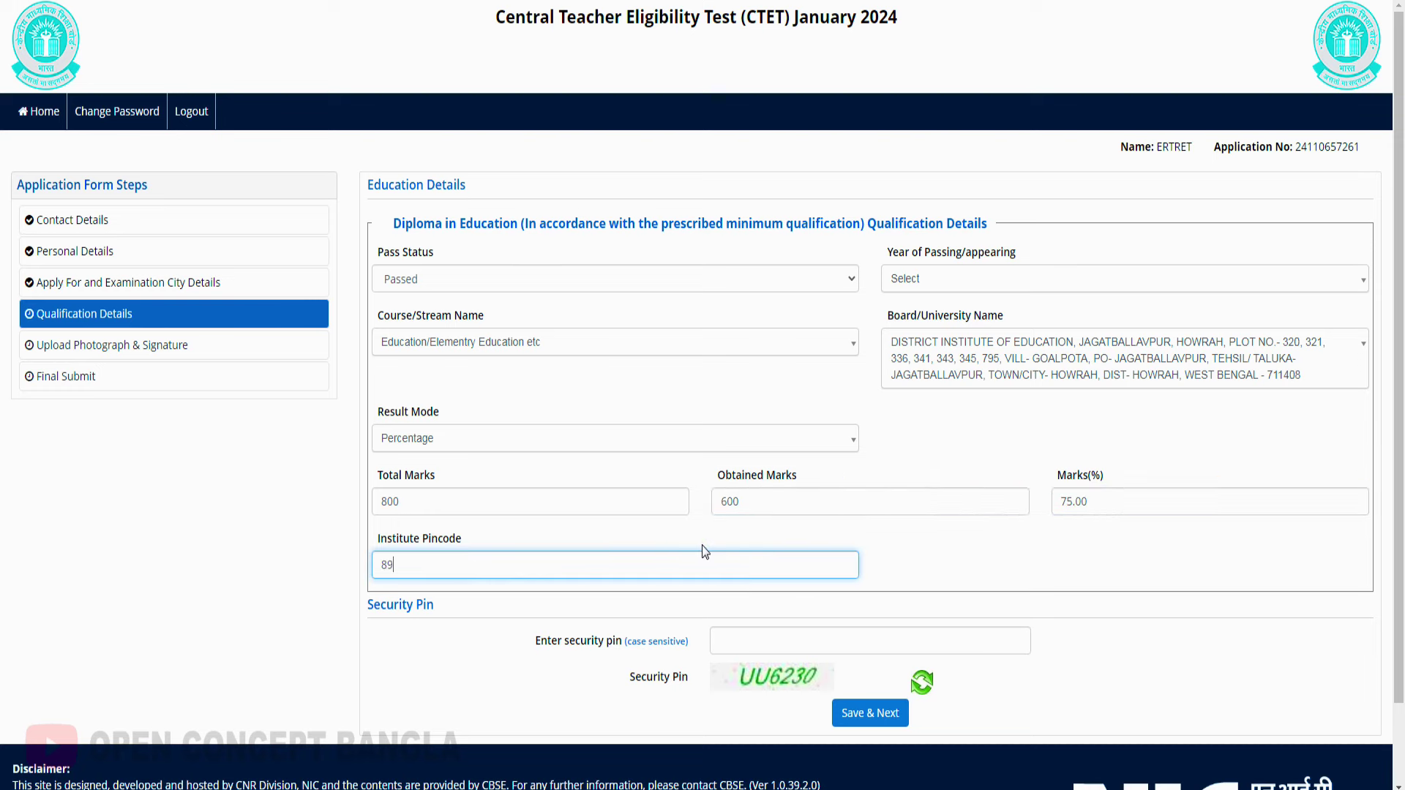
pyautogui.click(794, 641)
pyautogui.write('UU6230')
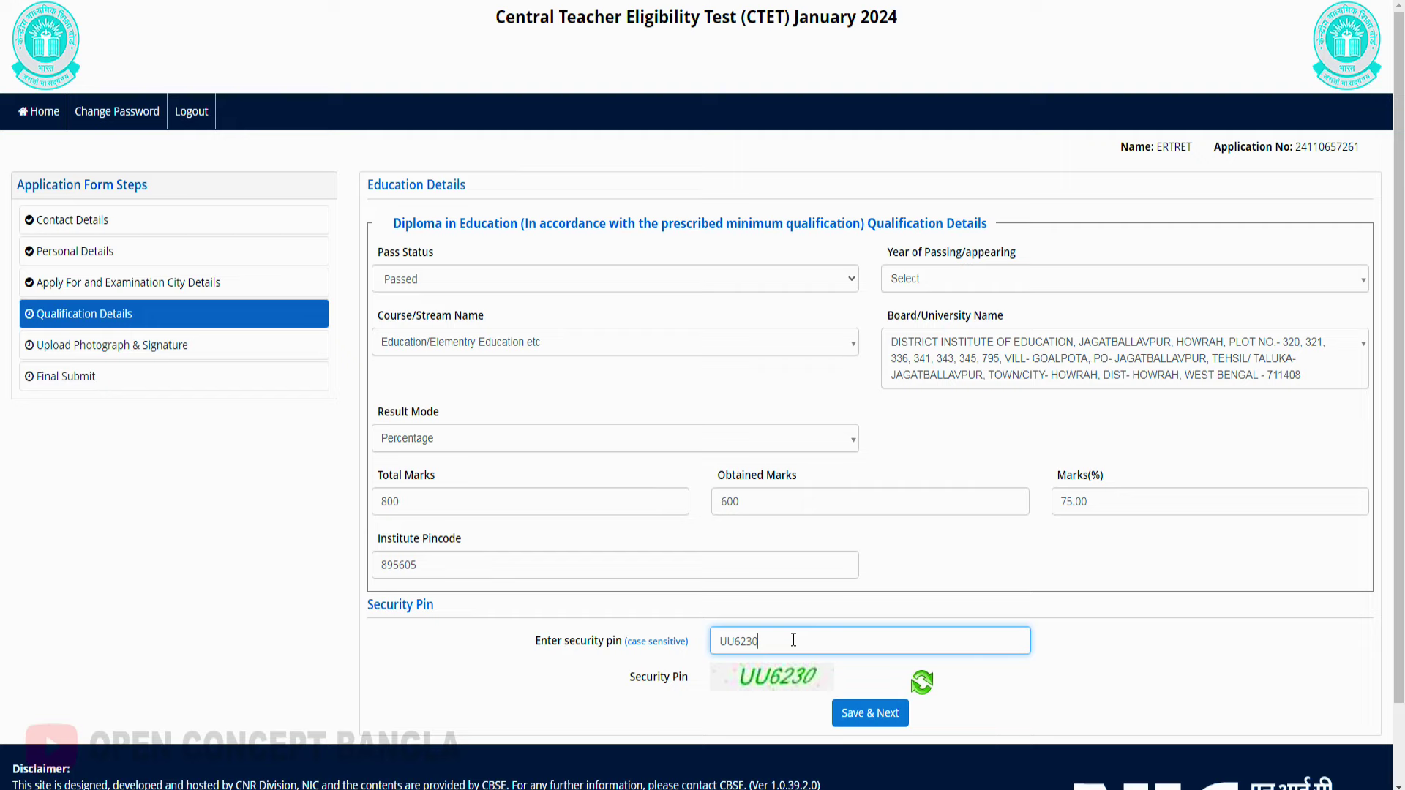
pyautogui.click(905, 722)
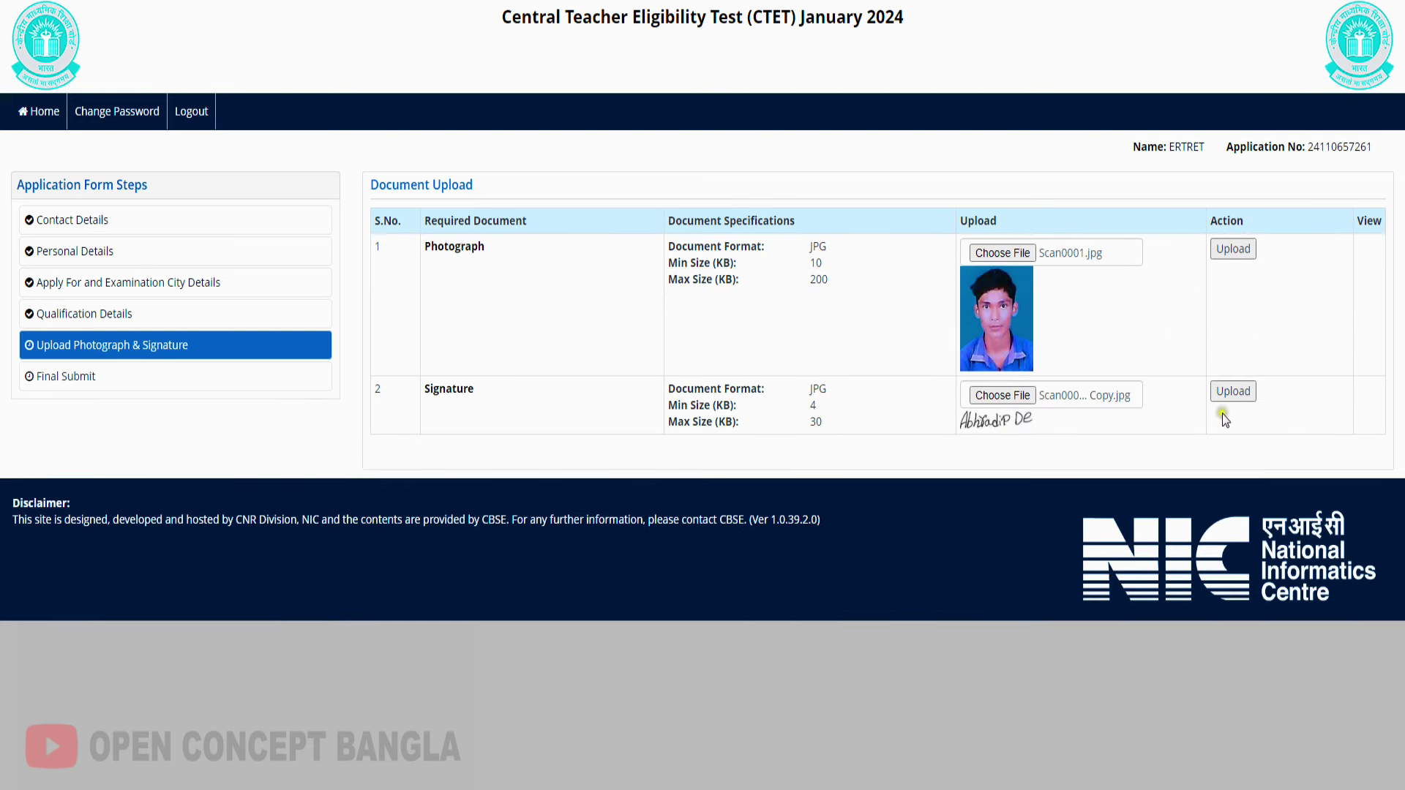
# Upload the photograph and signature, enter the security pin, and save to reach the Review Page
pyautogui.click(1234, 250)
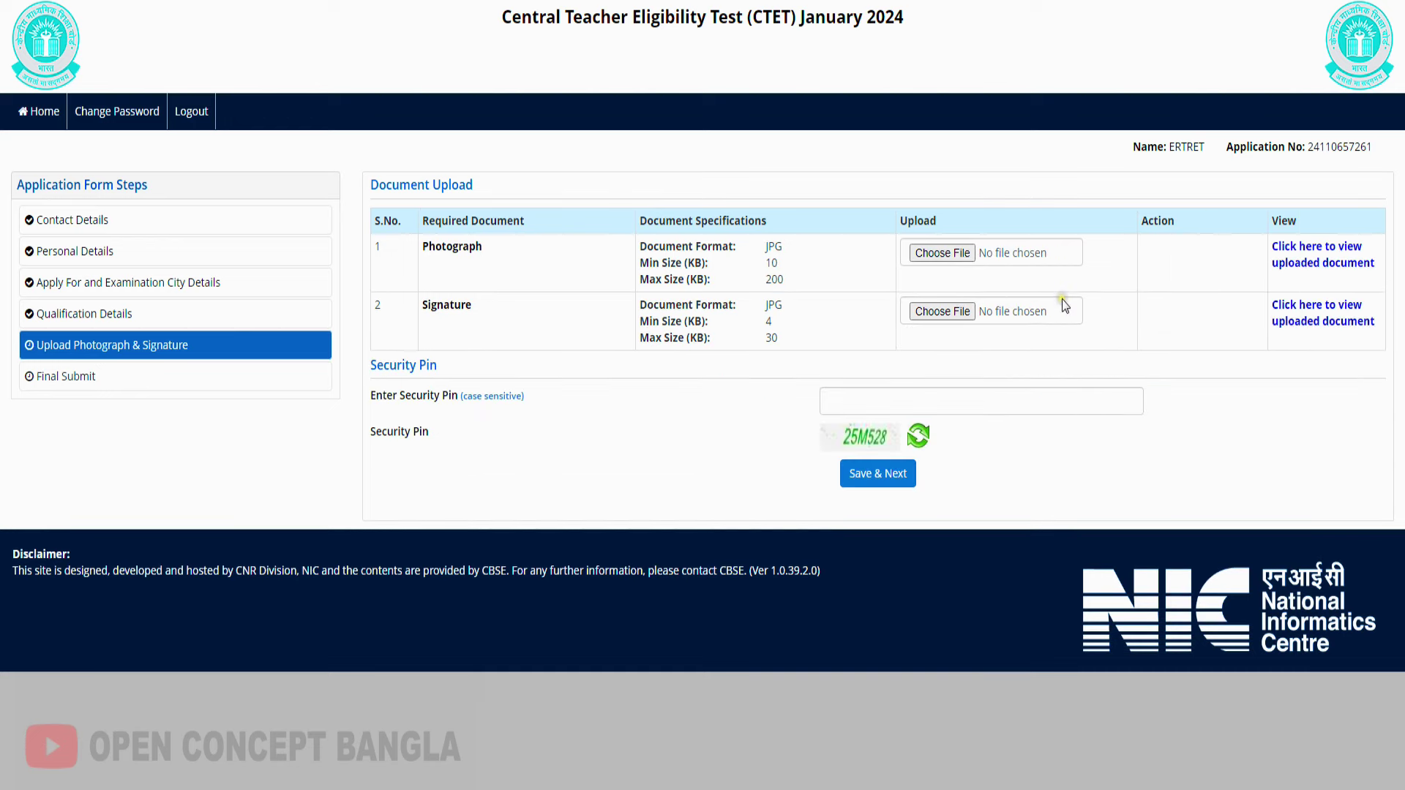
pyautogui.click(905, 404)
pyautogui.write('25M')
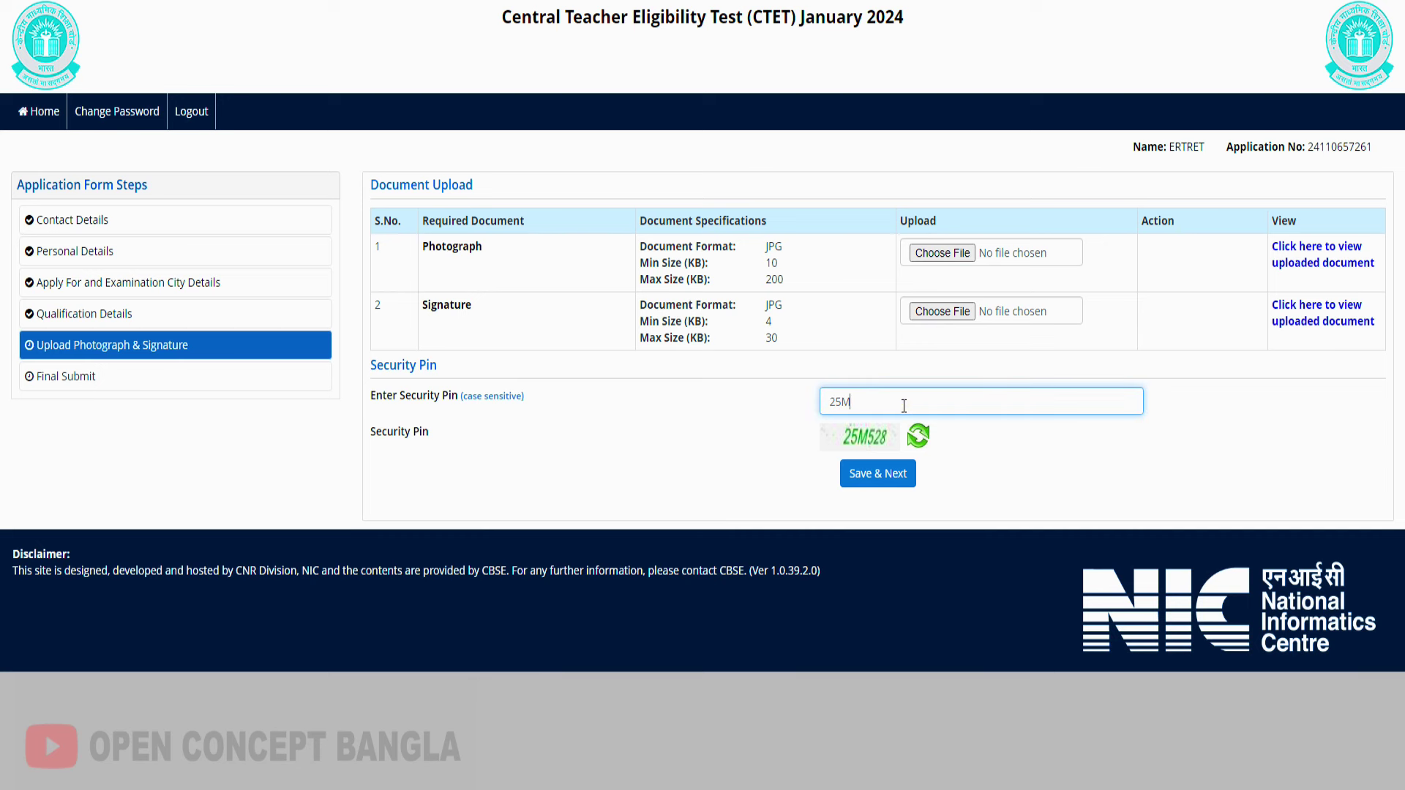
pyautogui.write('528')
pyautogui.click(876, 477)
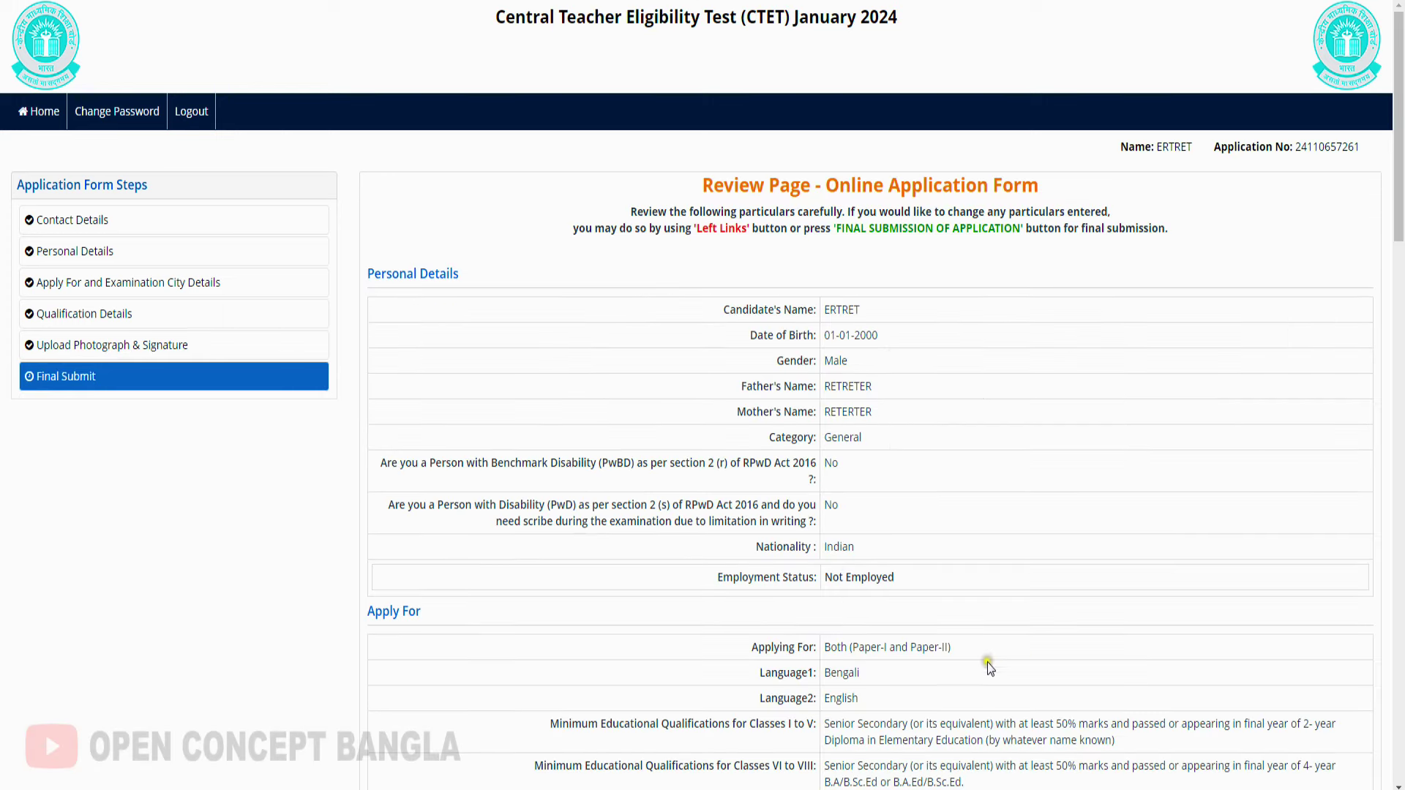
# Scroll the Review Page down to the bottom of the application particulars
pyautogui.moveTo(1400, 168); pyautogui.dragTo(1400, 761)
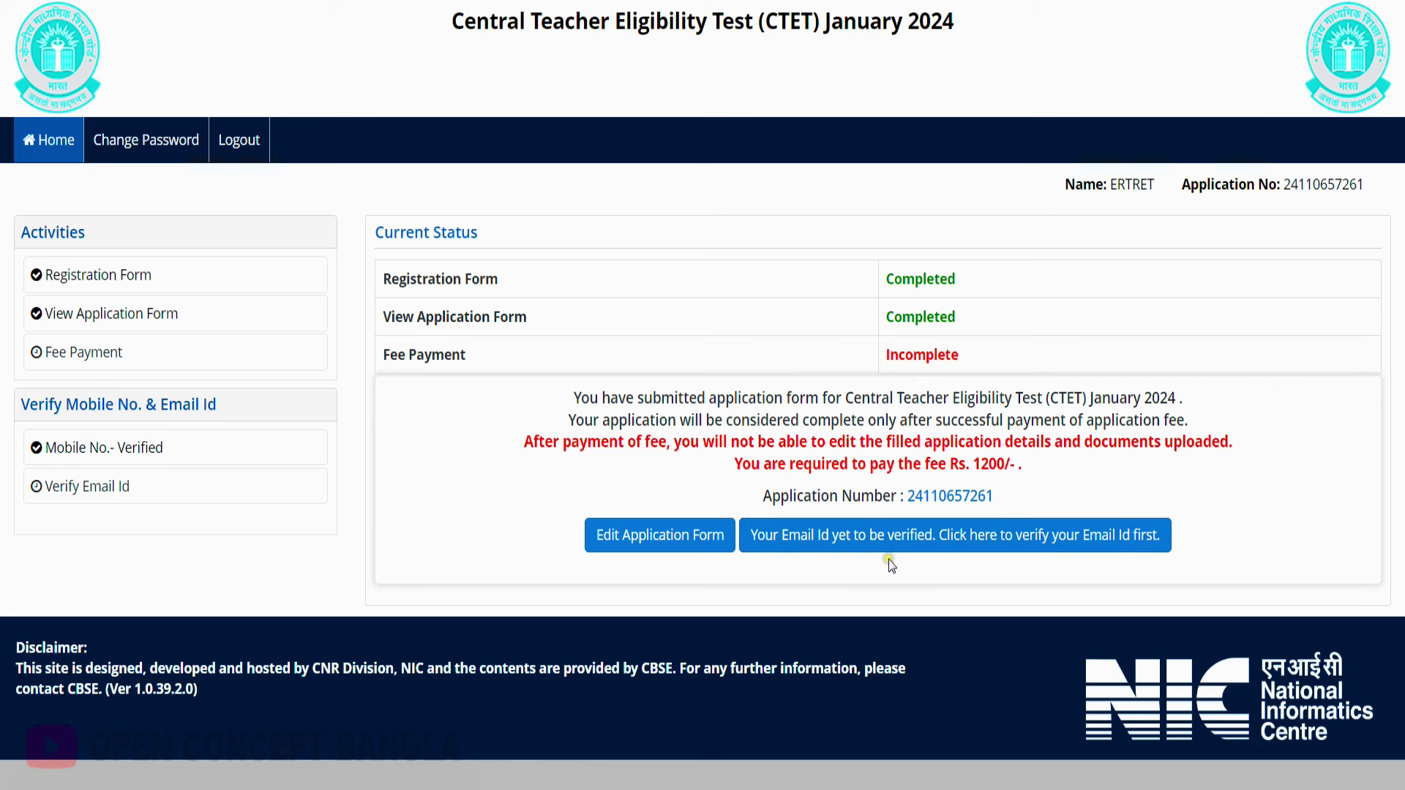
# Start registered-email verification, enter the security pin, and request a one-time password
pyautogui.click(972, 548)
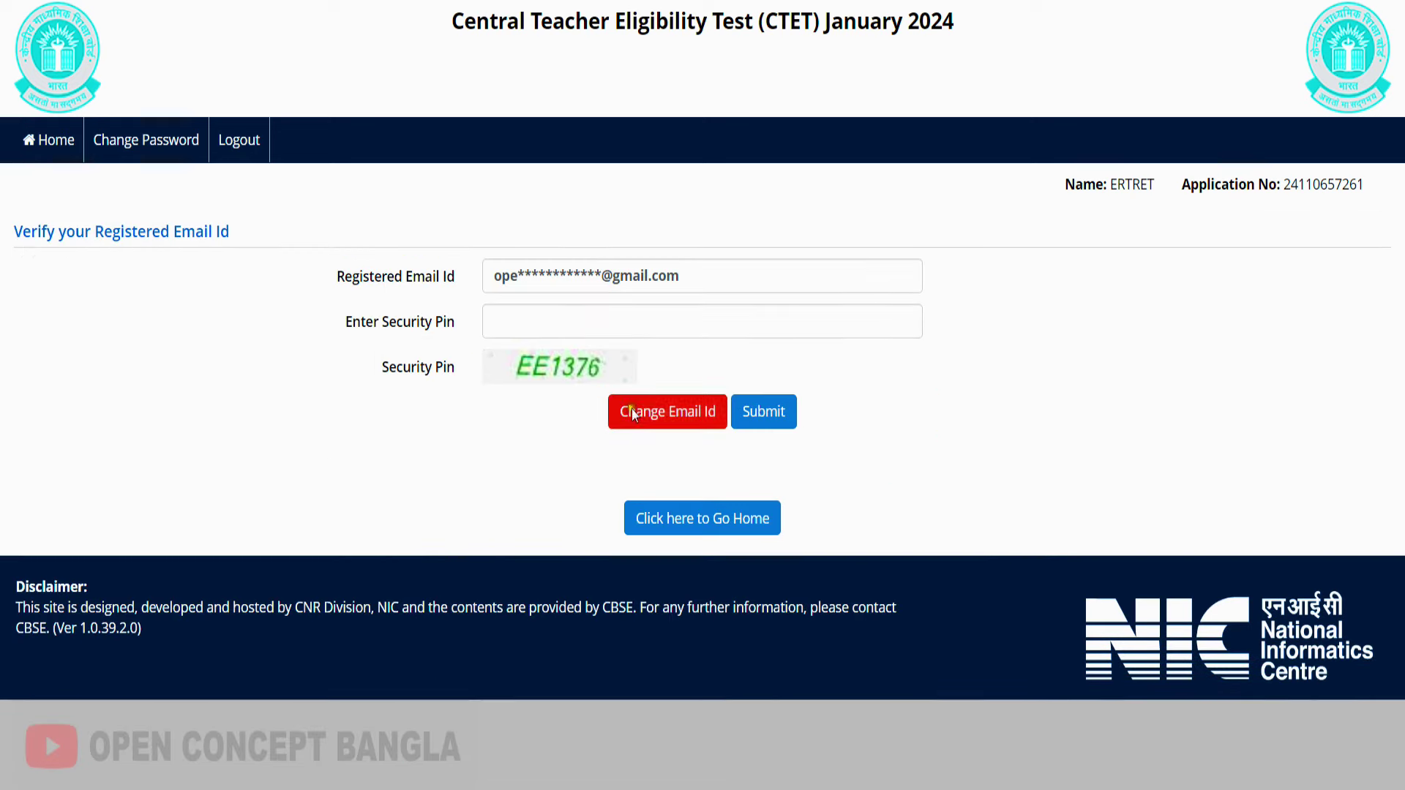
pyautogui.click(545, 330)
pyautogui.write('EE1376')
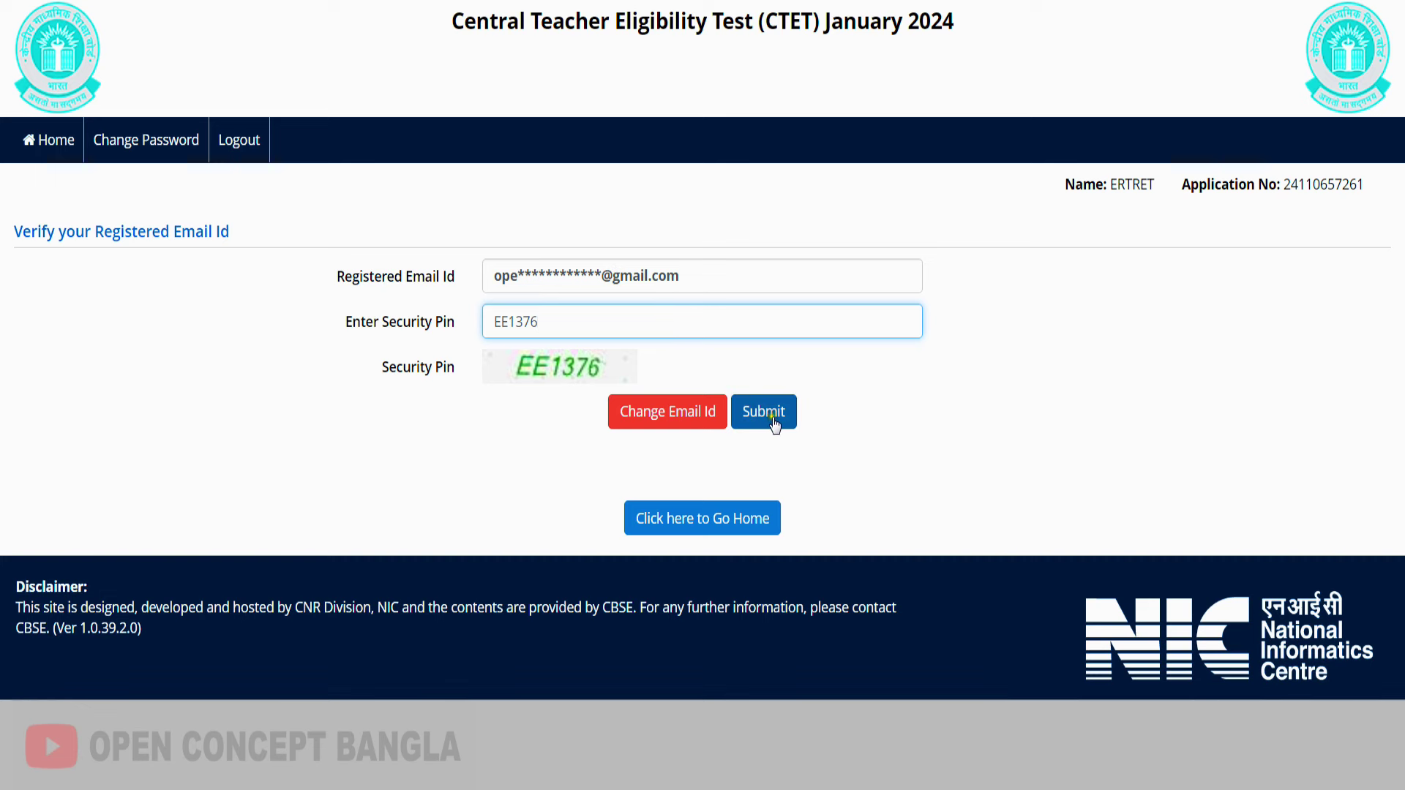
pyautogui.click(770, 413)
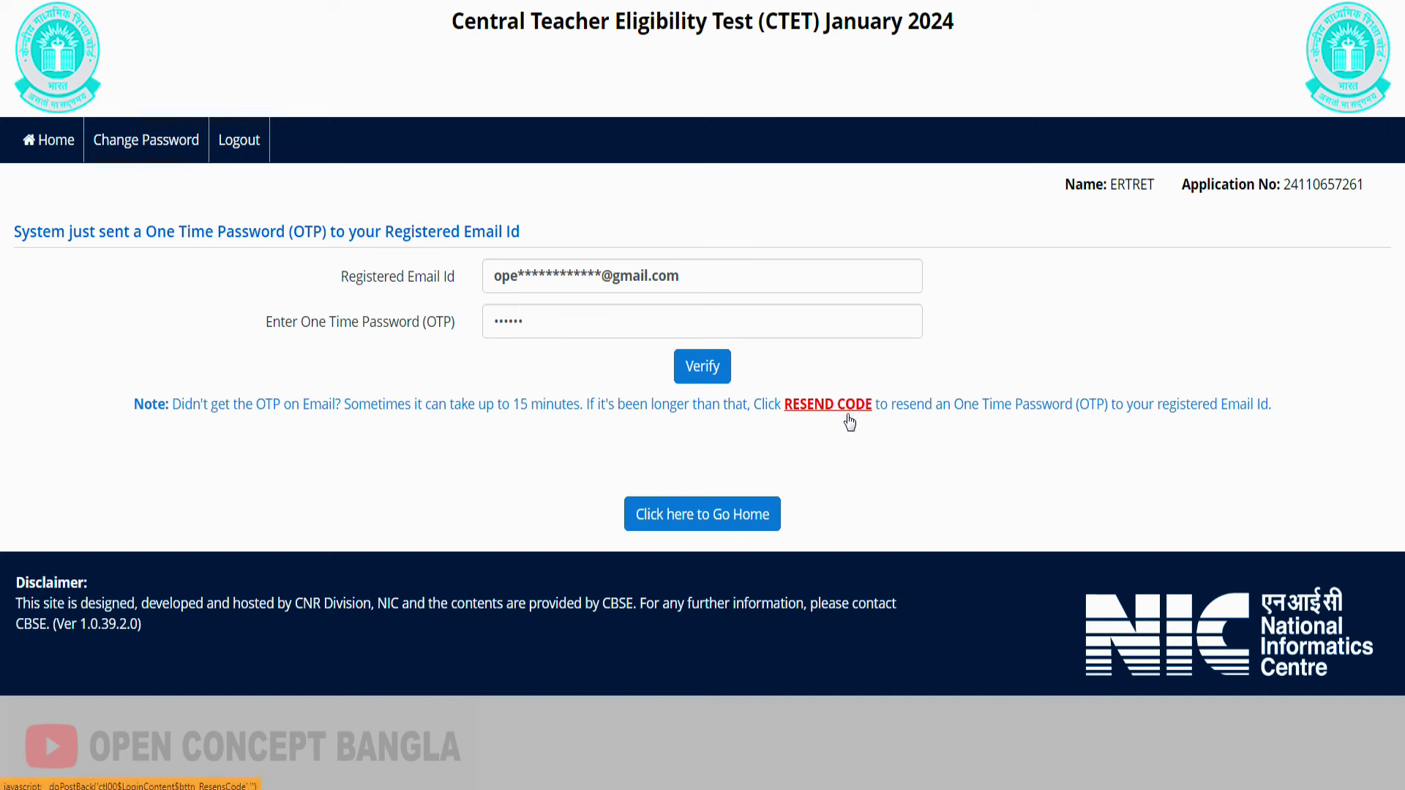
# Submit the emailed one-time password for verification
pyautogui.click(711, 368)
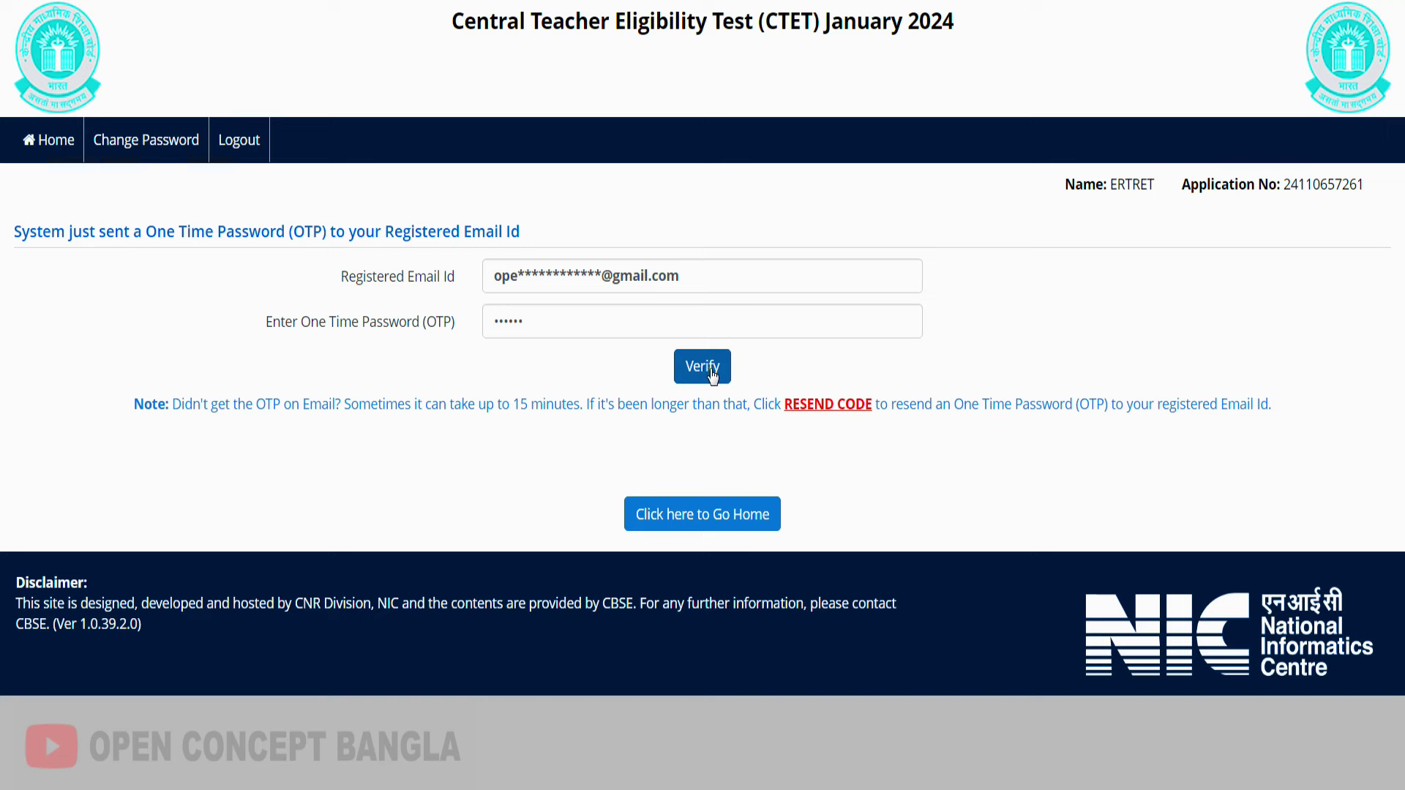